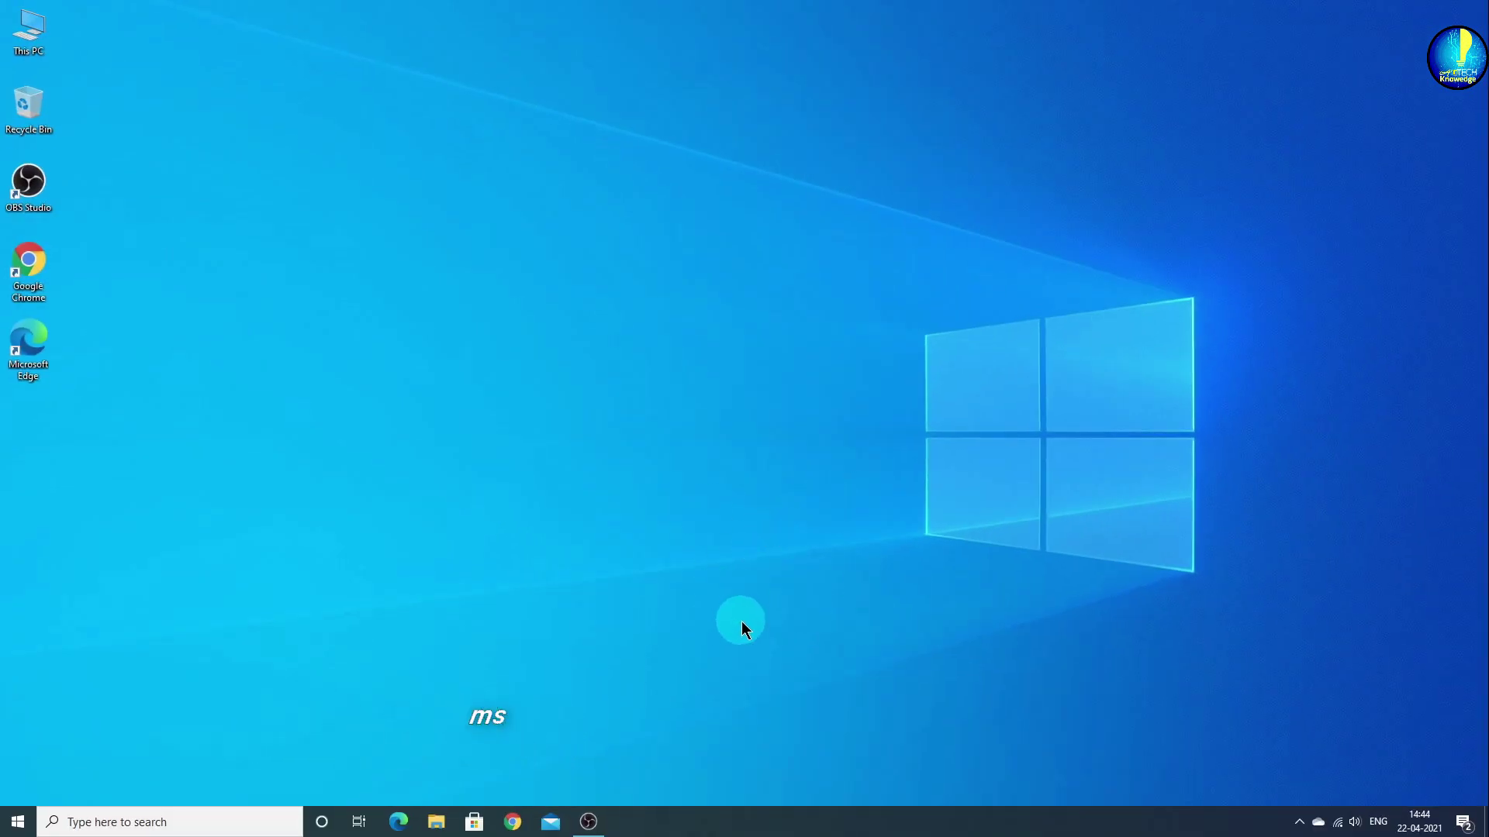
Step: Open Task Manager in its detailed view and show the list of startup programs
{"action": "right_click", "coordinate": [805, 823]}
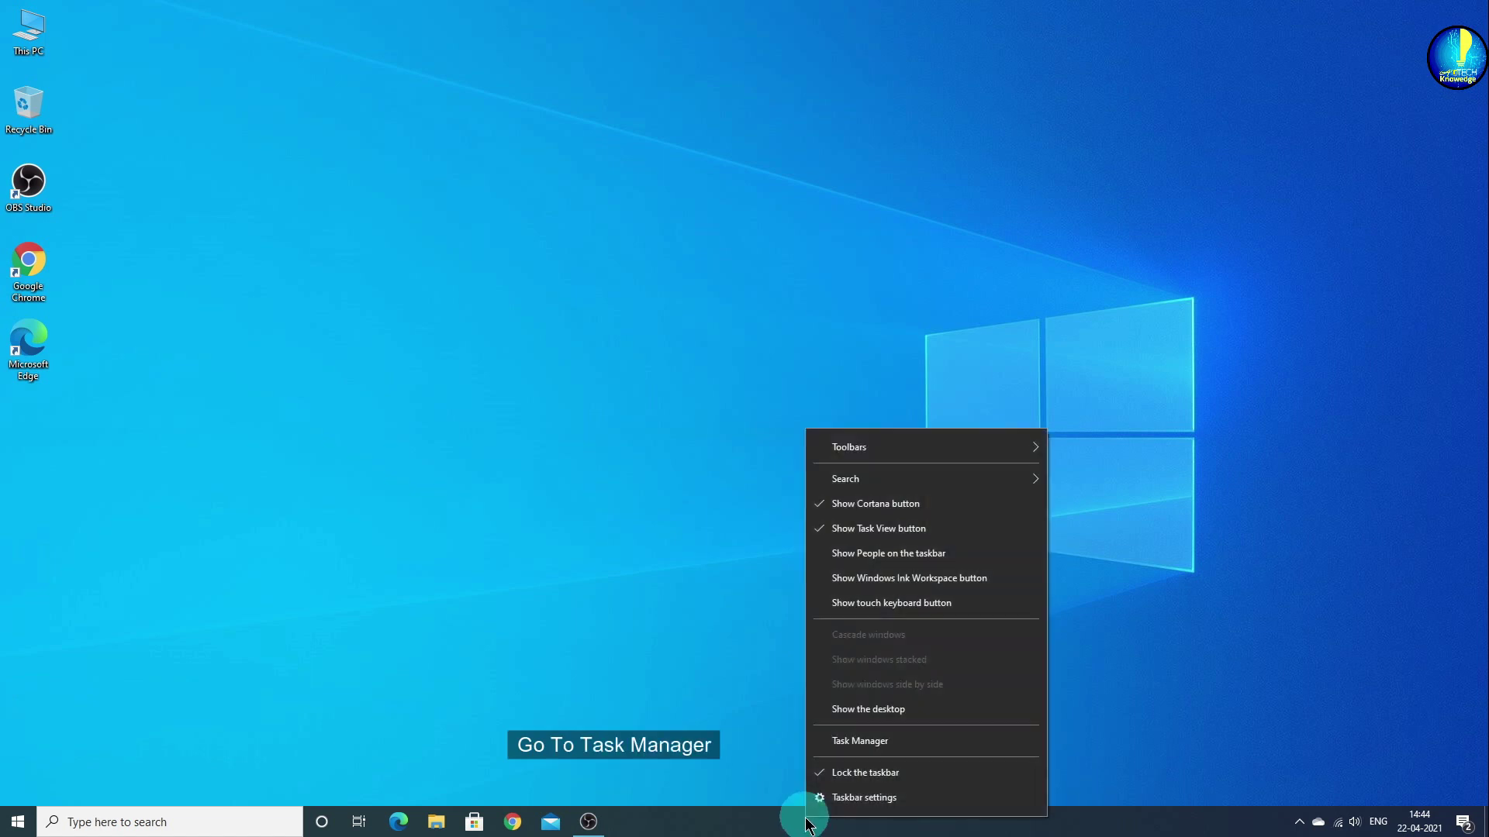
{"action": "left_click", "coordinate": [917, 746]}
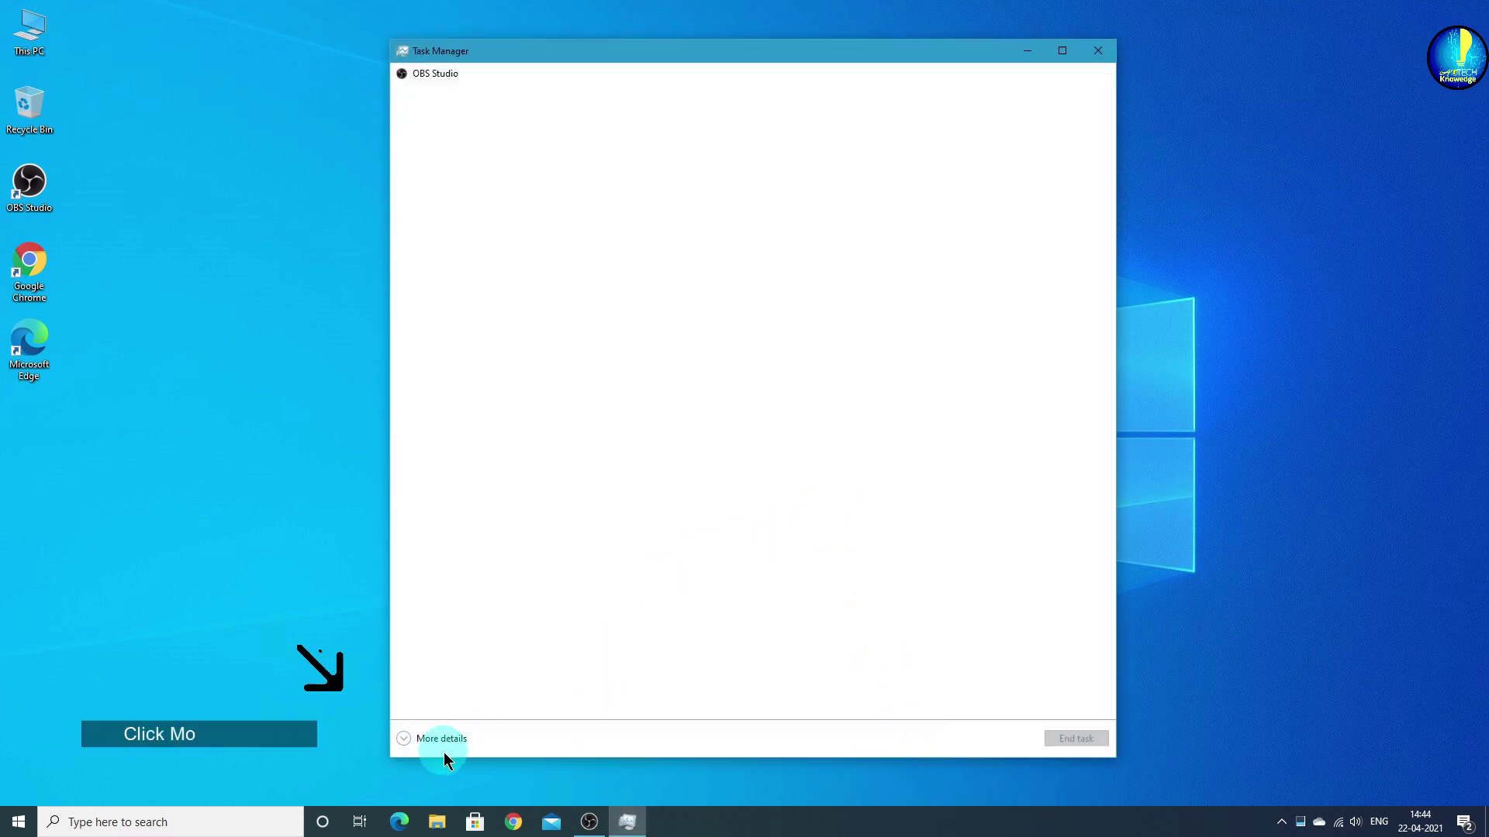
{"action": "left_click", "coordinate": [420, 740]}
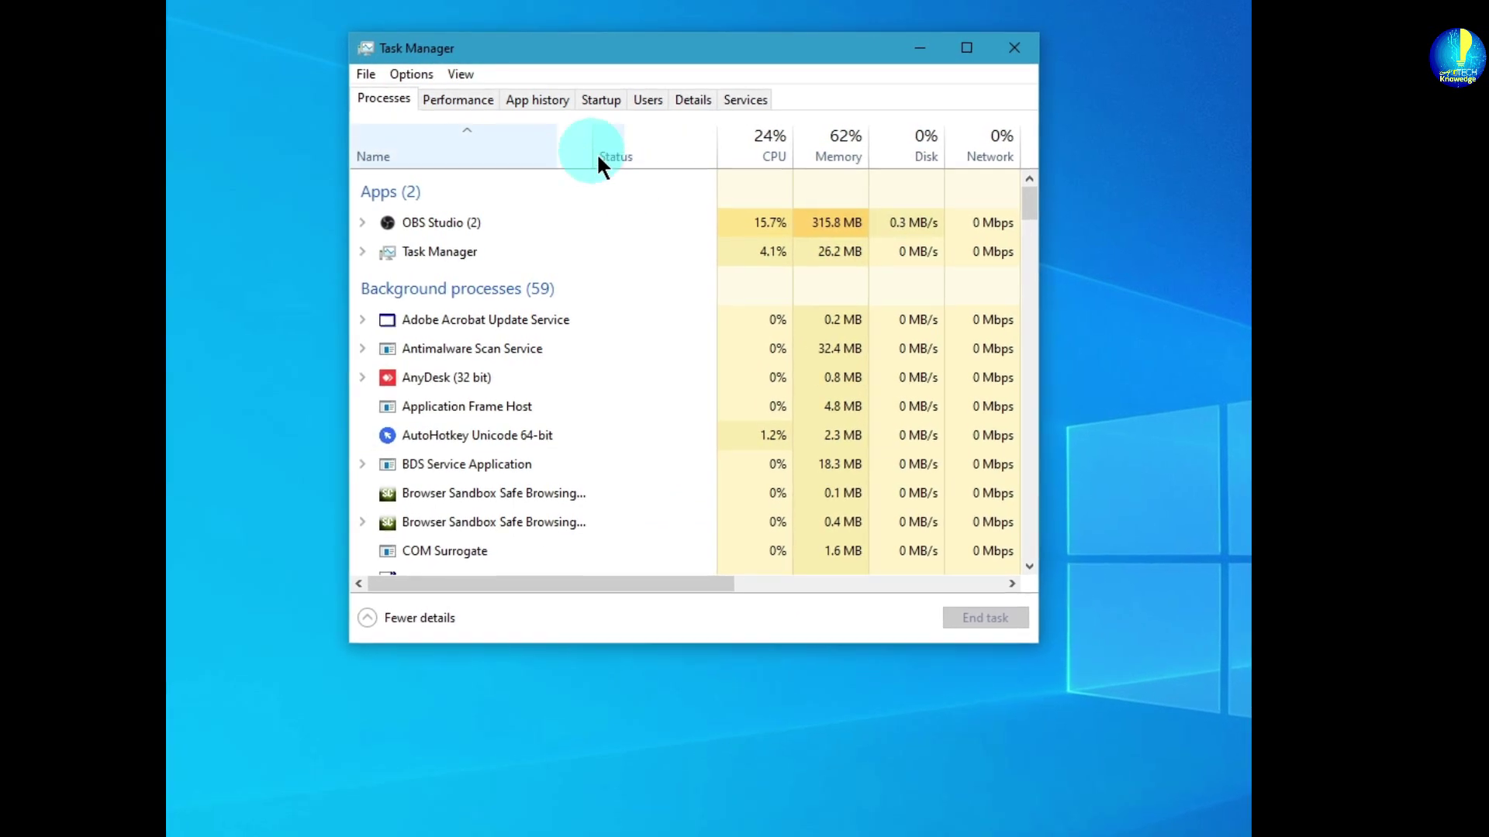
{"action": "left_click", "coordinate": [601, 99]}
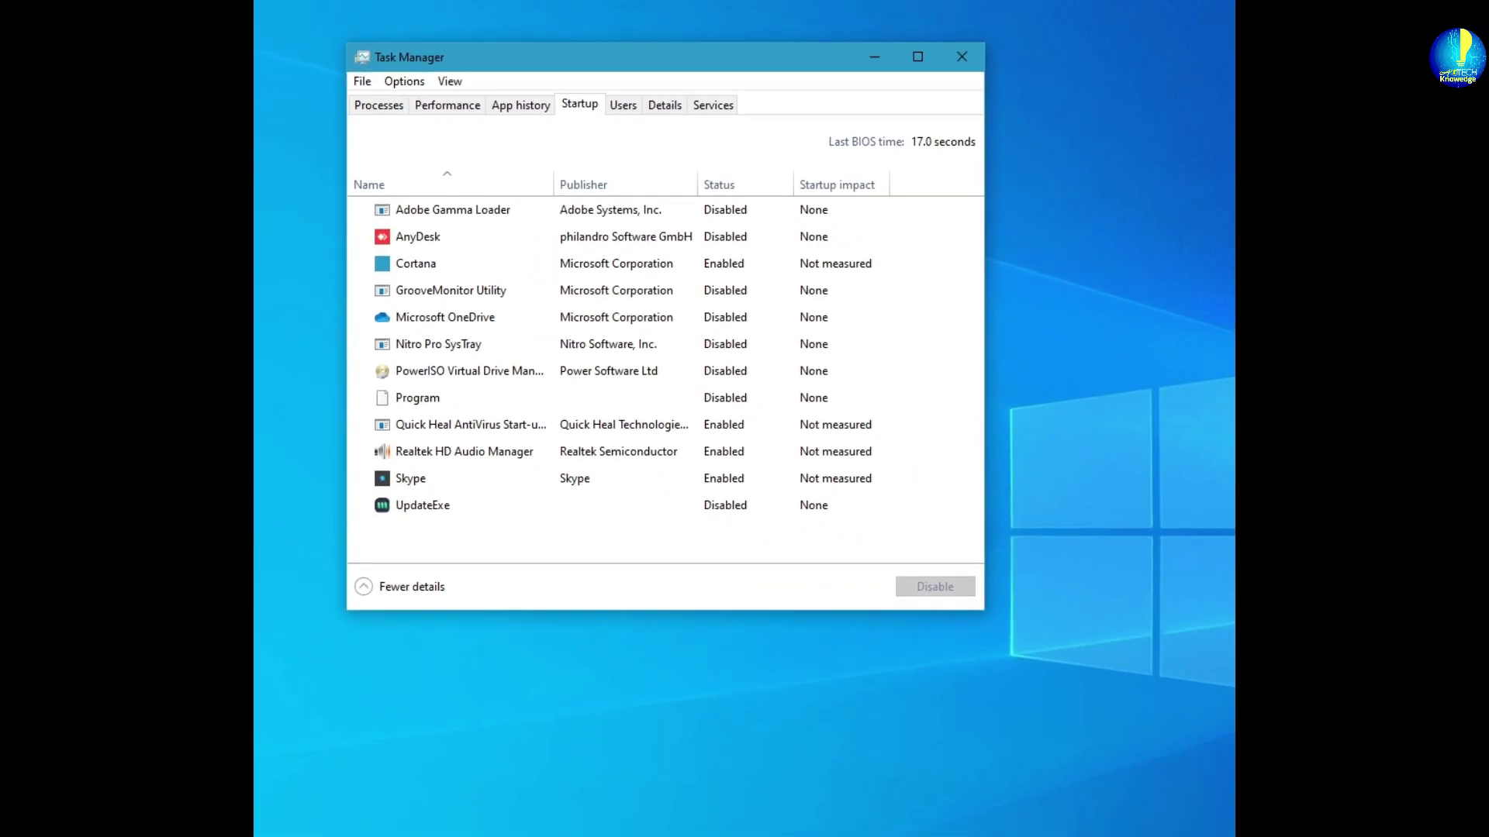
Step: Disable Cortana in the list of startup programs
{"action": "left_click", "coordinate": [1216, 836]}
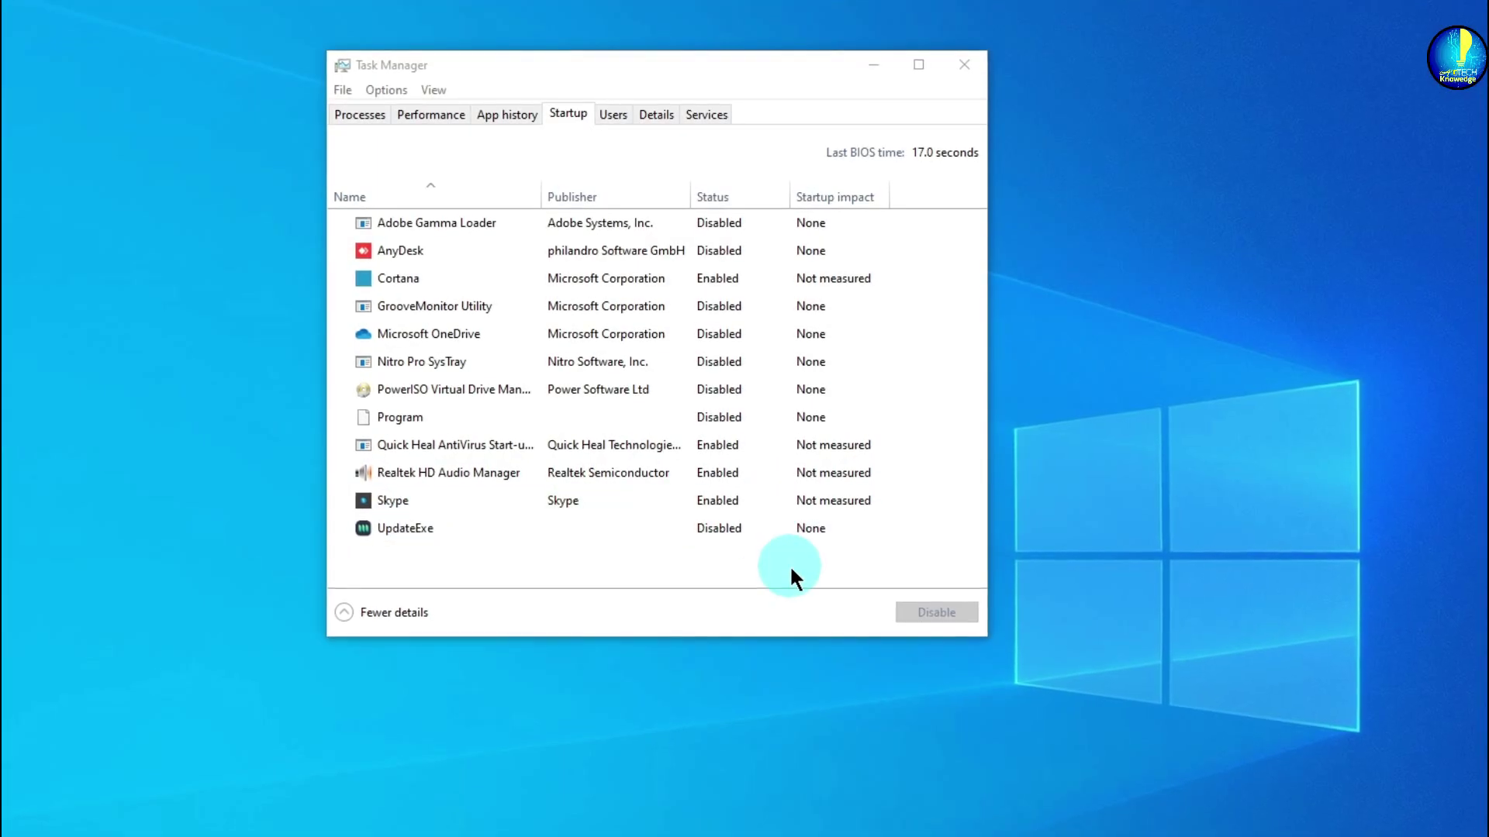
{"action": "left_click", "coordinate": [723, 280]}
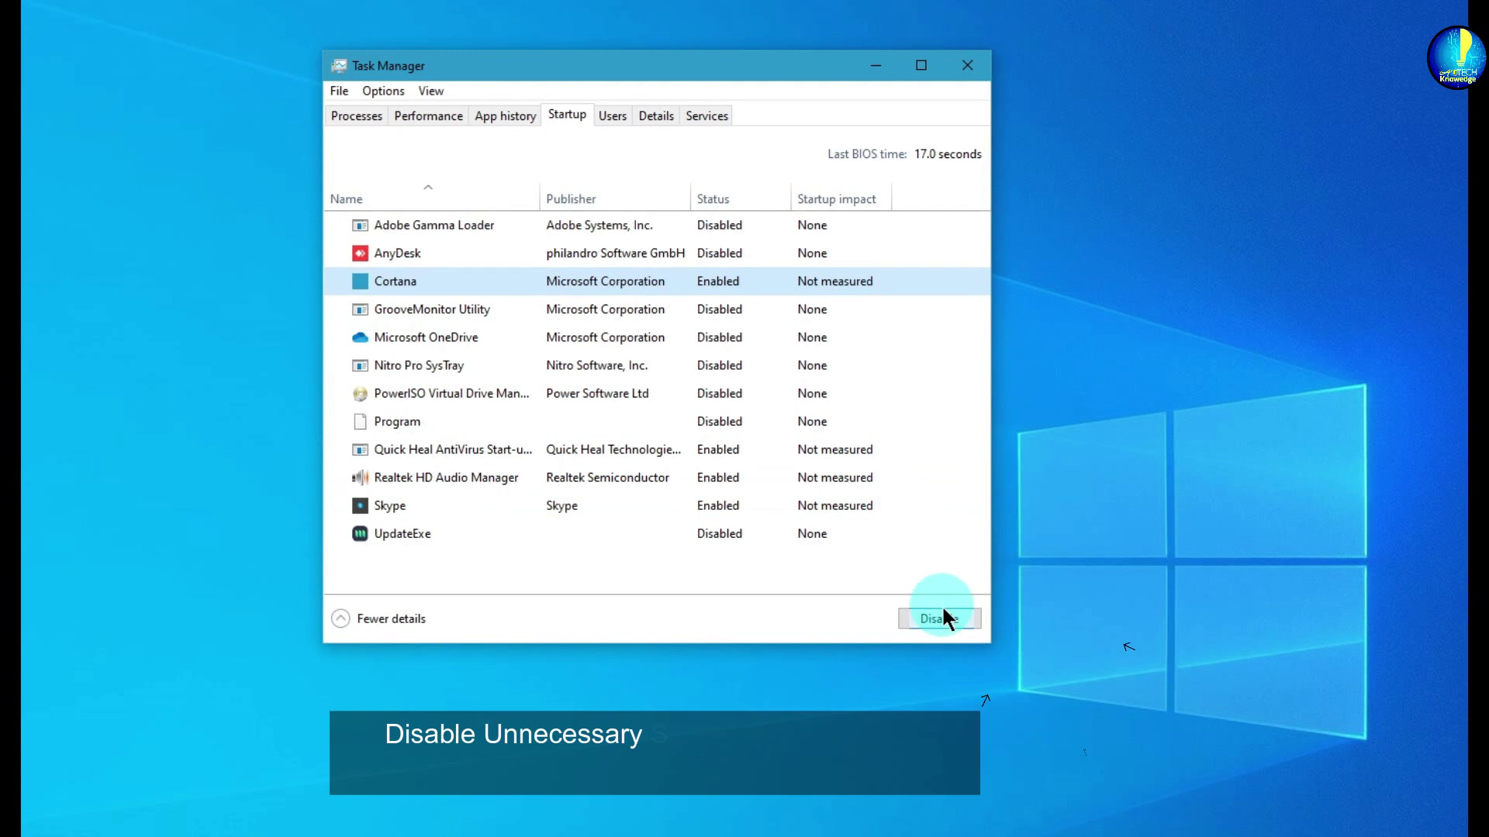
{"action": "left_click", "coordinate": [940, 618]}
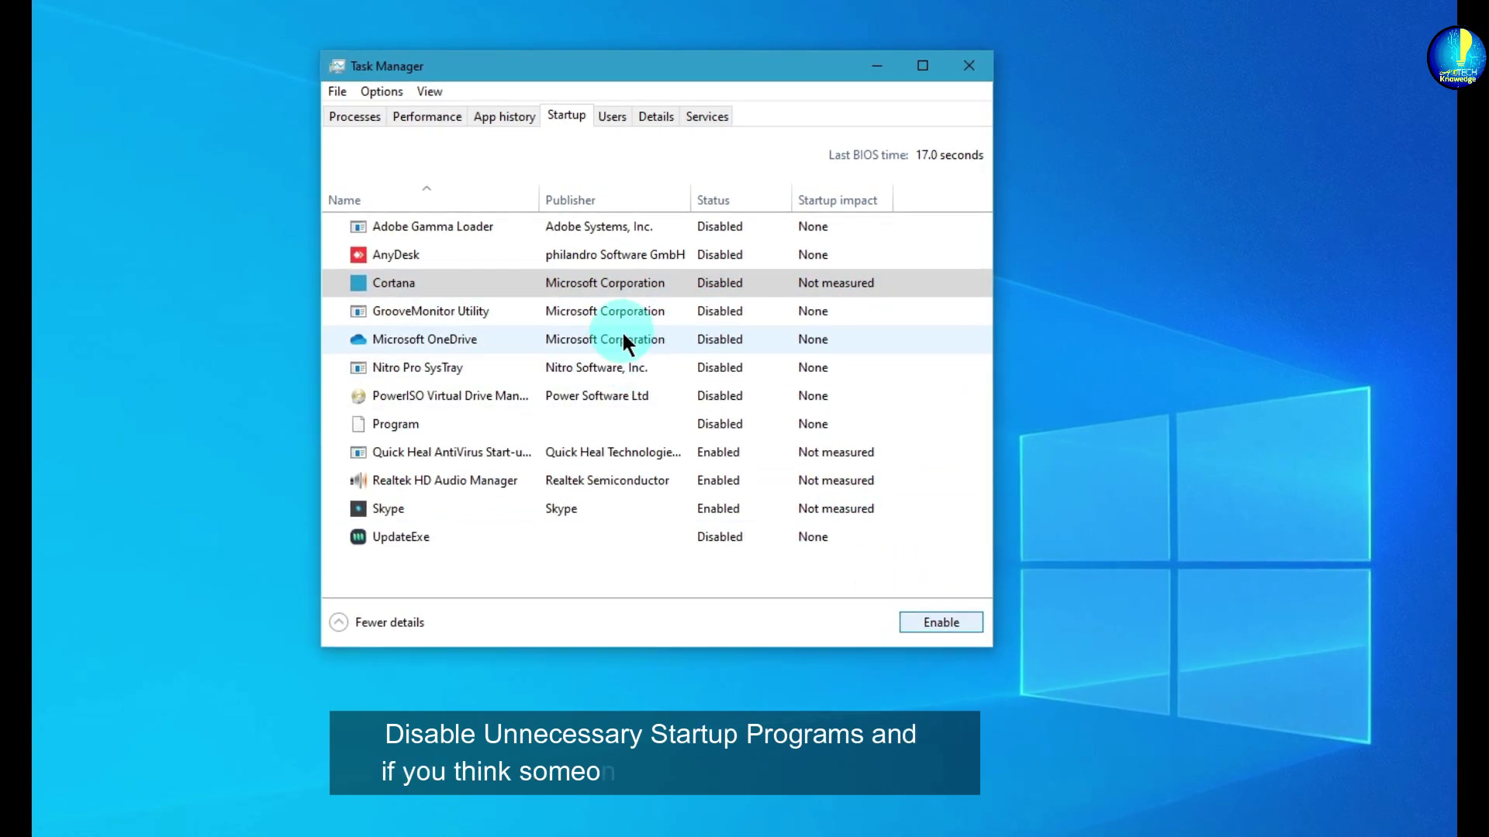
Step: Enable Microsoft OneDrive as a startup program and disable it again
{"action": "left_click", "coordinate": [698, 341]}
{"action": "left_click", "coordinate": [930, 628]}
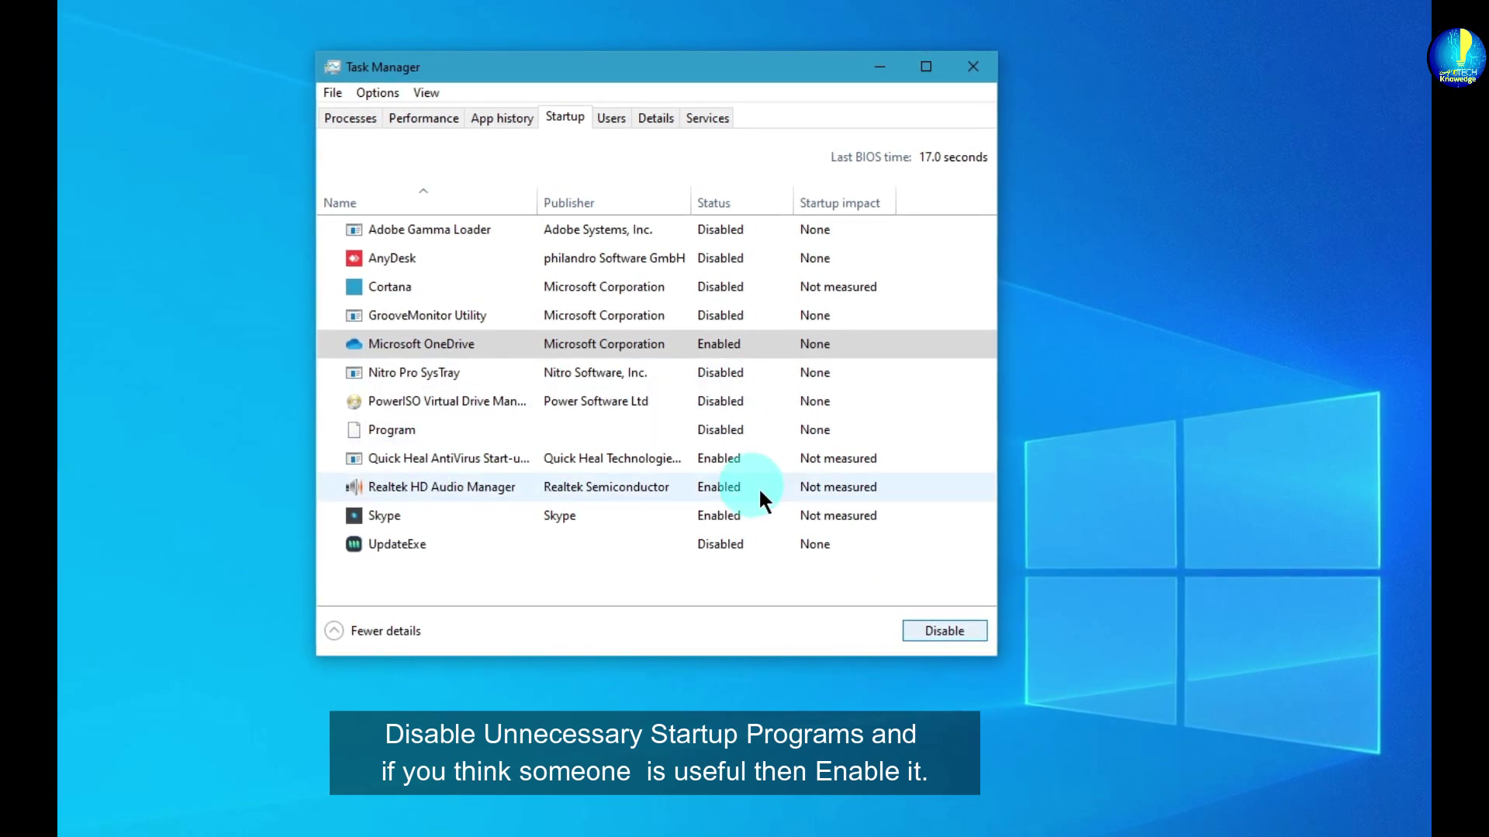
{"action": "left_click", "coordinate": [964, 629]}
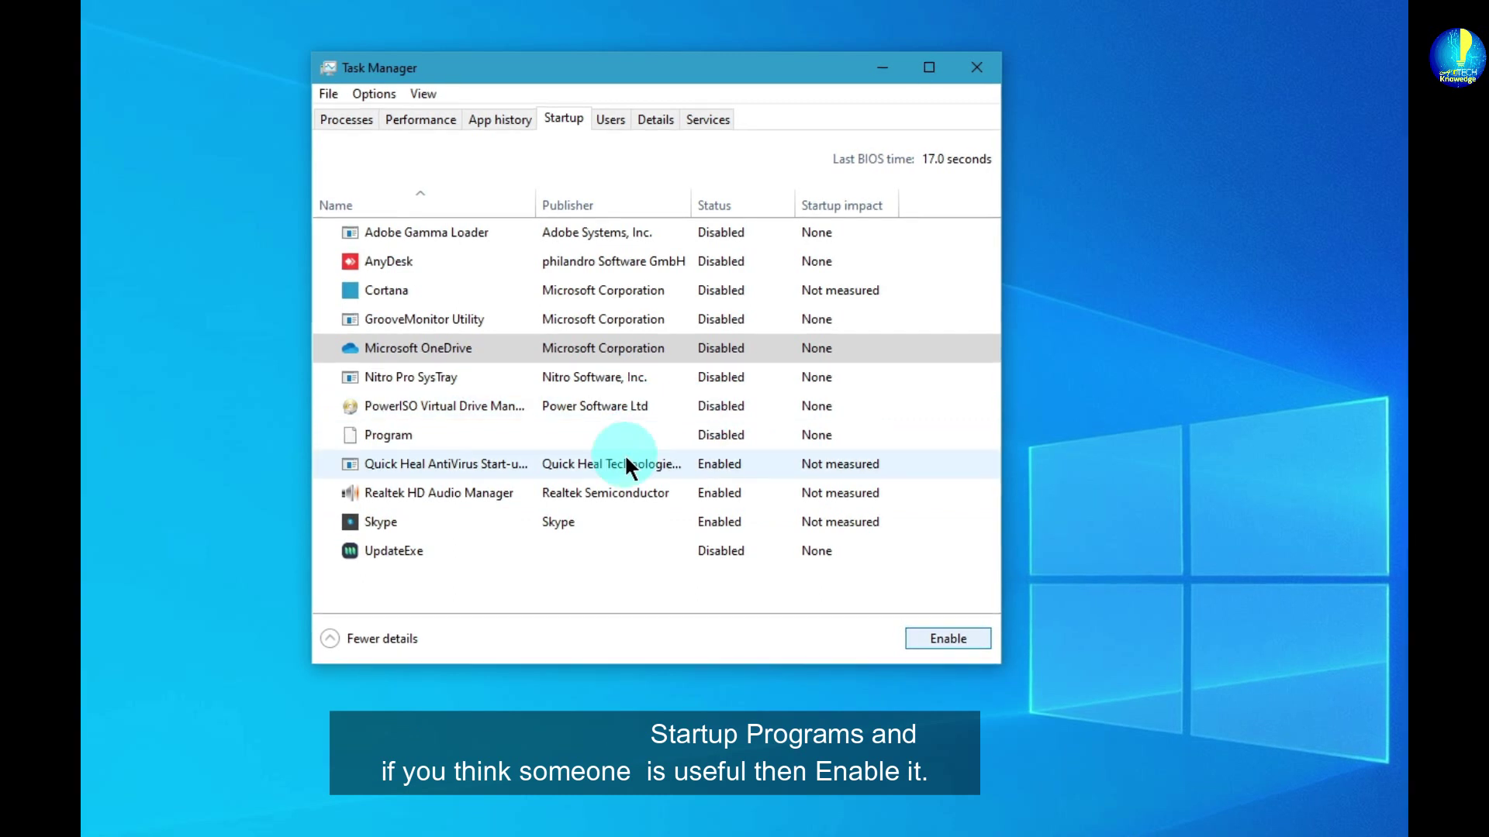
Step: Disable Skype as a startup program and close Task Manager
{"action": "left_click", "coordinate": [717, 524]}
{"action": "left_click", "coordinate": [934, 644]}
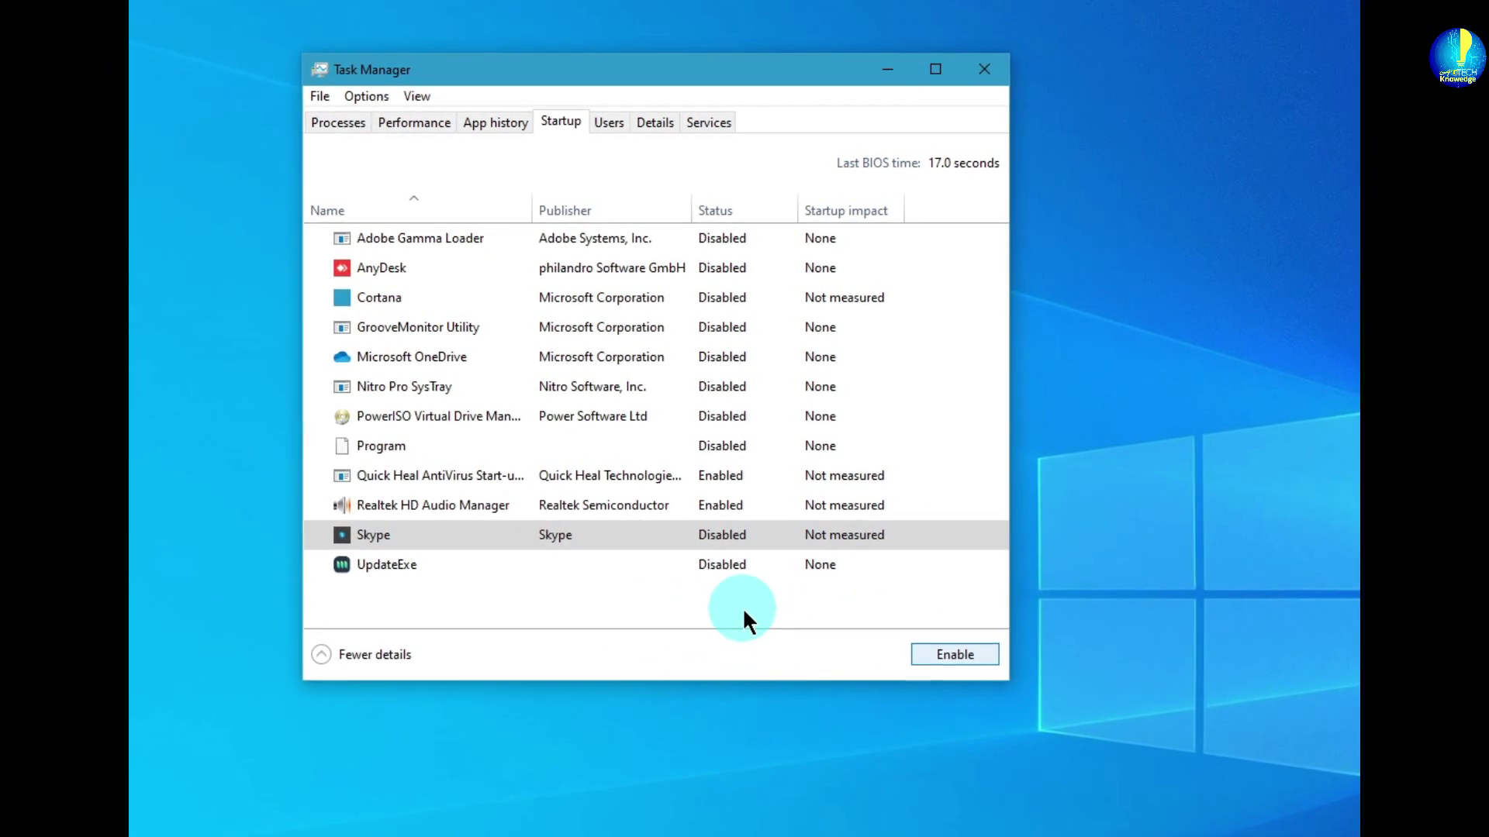
{"action": "left_click", "coordinate": [987, 70]}
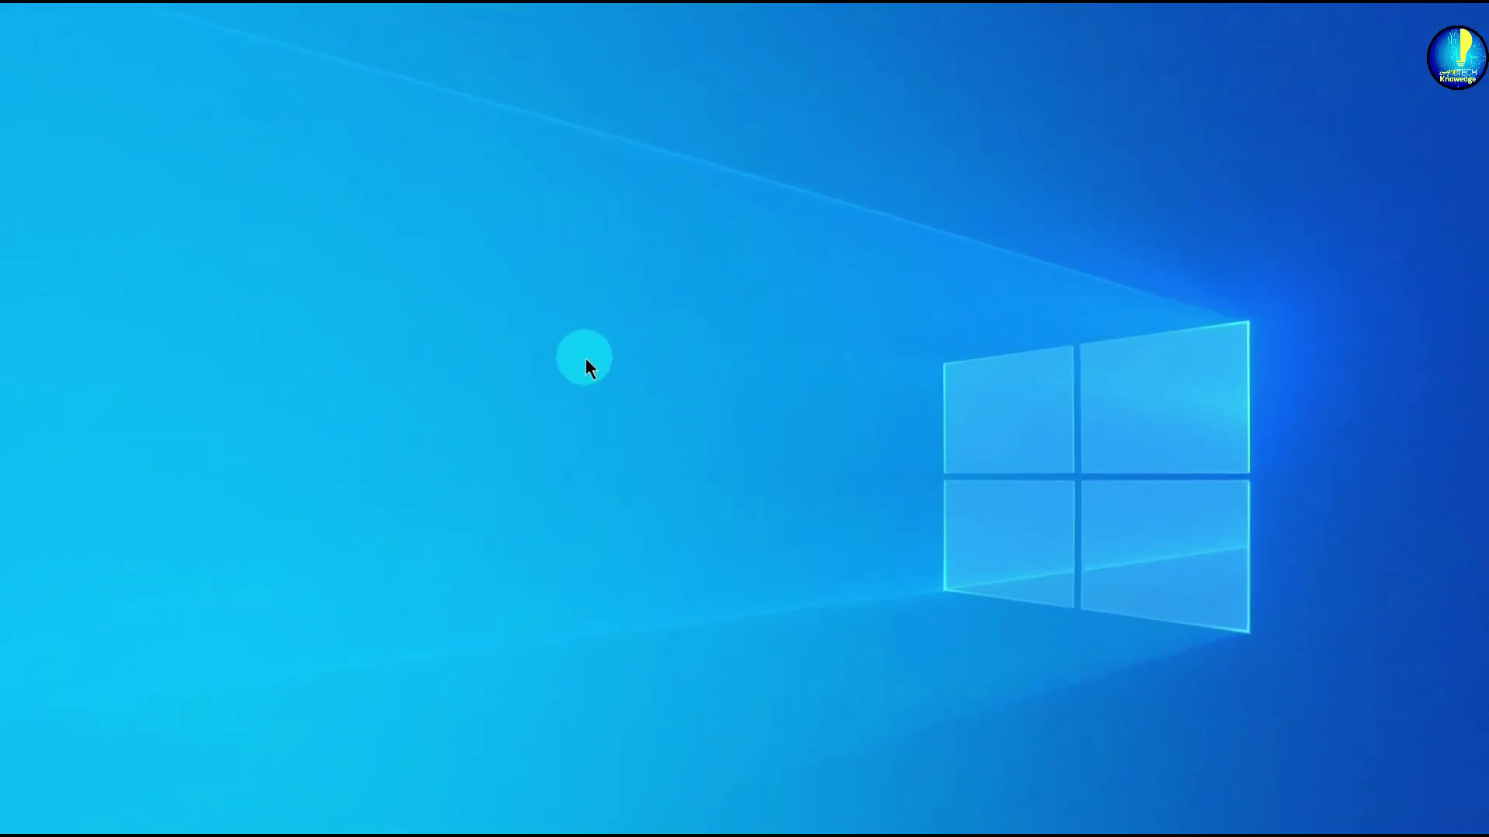
{"action": "right_click", "coordinate": [187, 334]}
{"action": "left_click", "coordinate": [216, 379]}
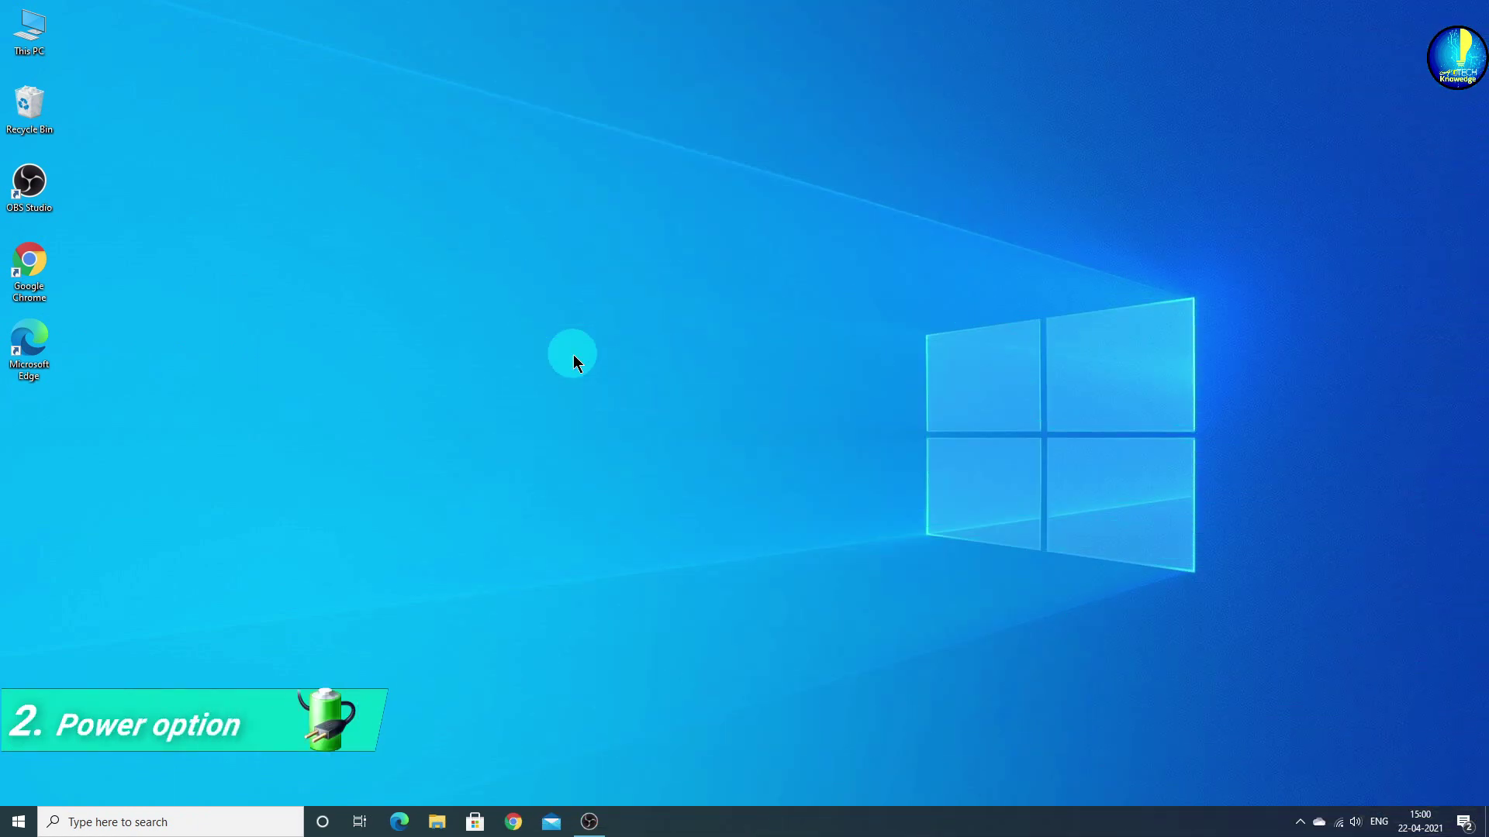
Step: Search Windows for "control panel" and open the Control Panel app
{"action": "left_click", "coordinate": [159, 822]}
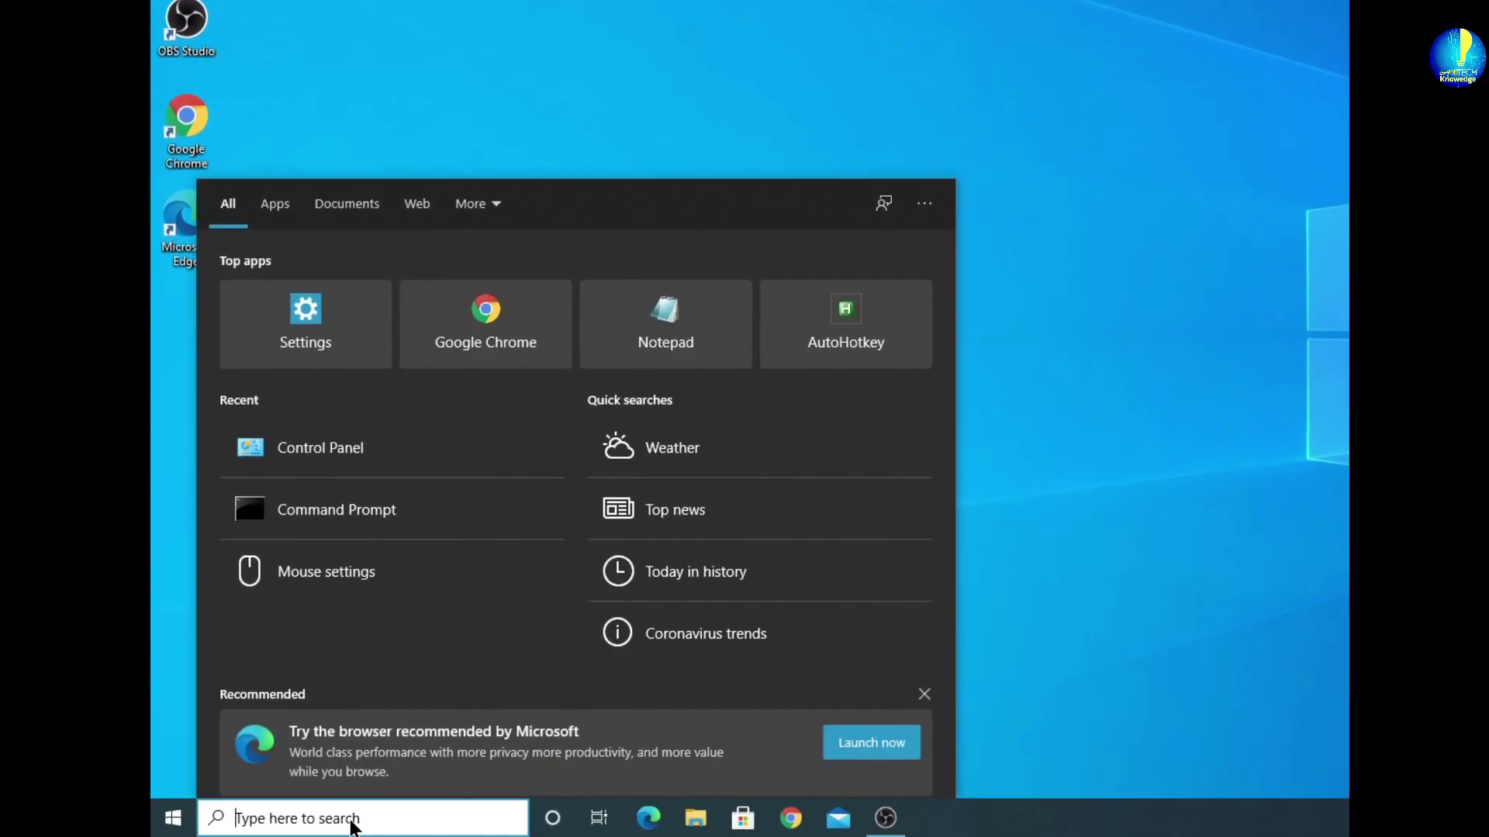
{"action": "type", "text": "contro"}
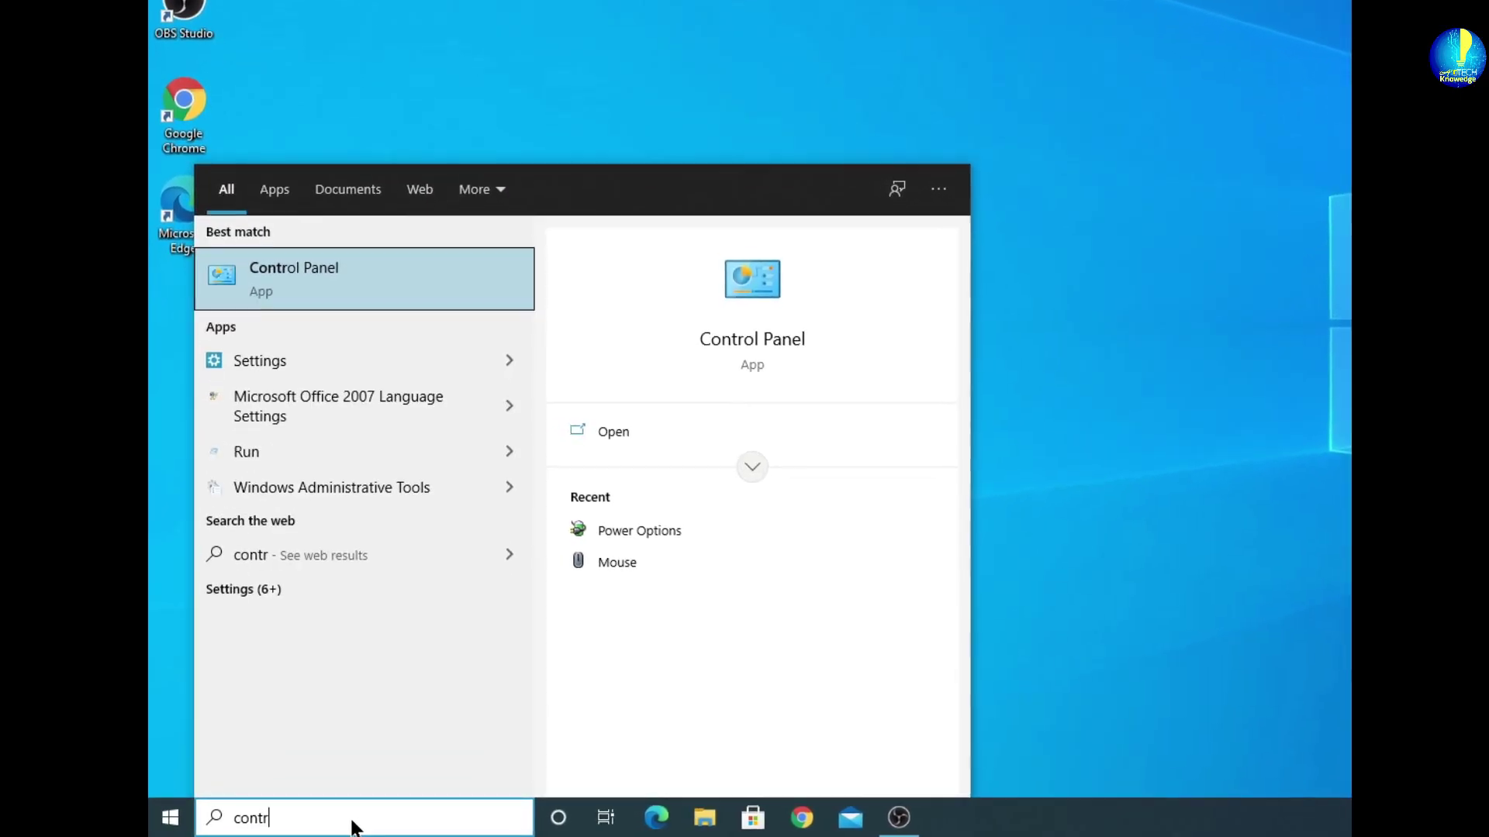
{"action": "type", "text": "l "}
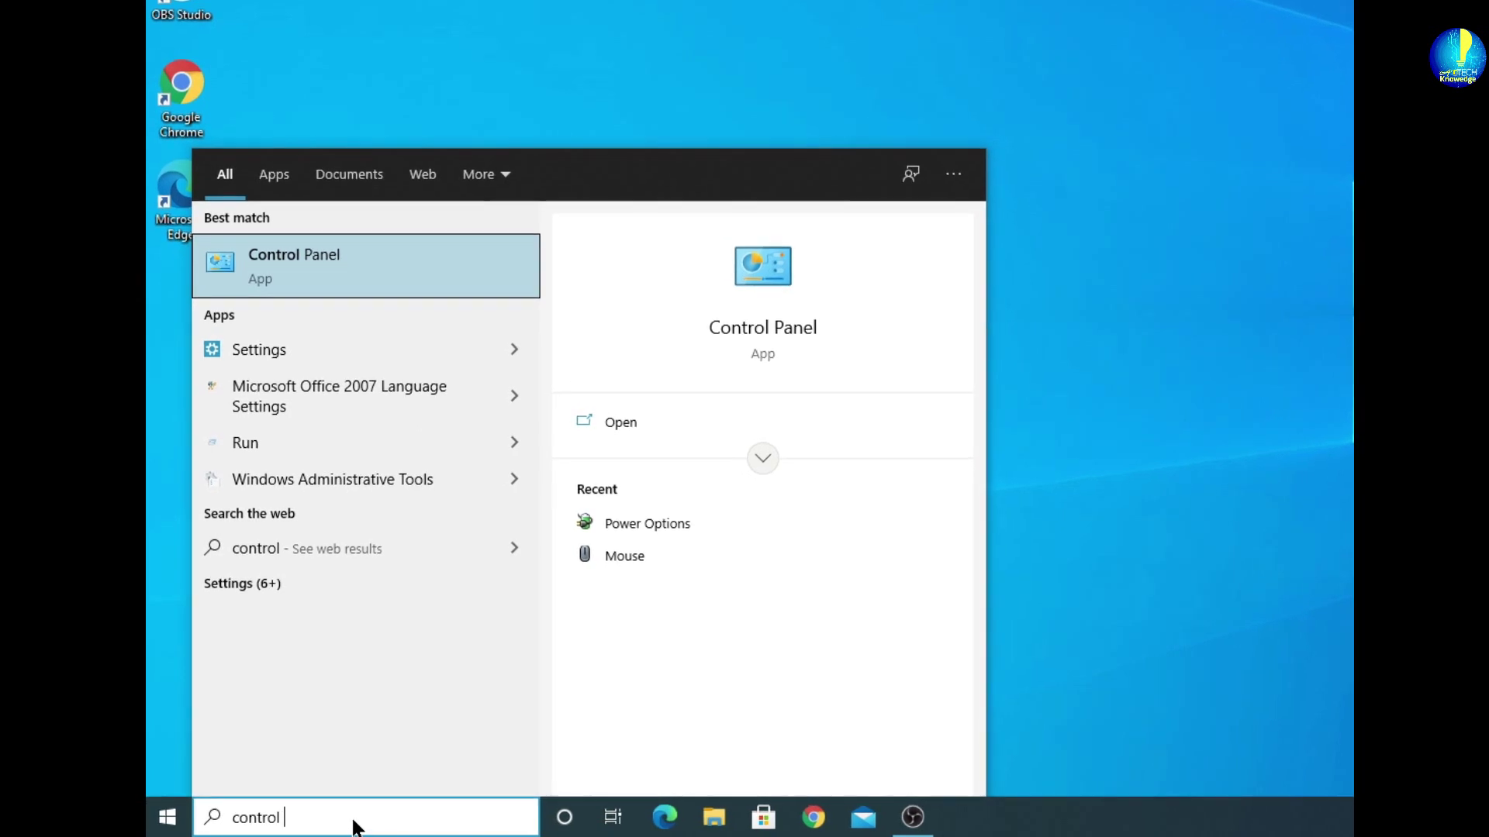
{"action": "type", "text": "pa"}
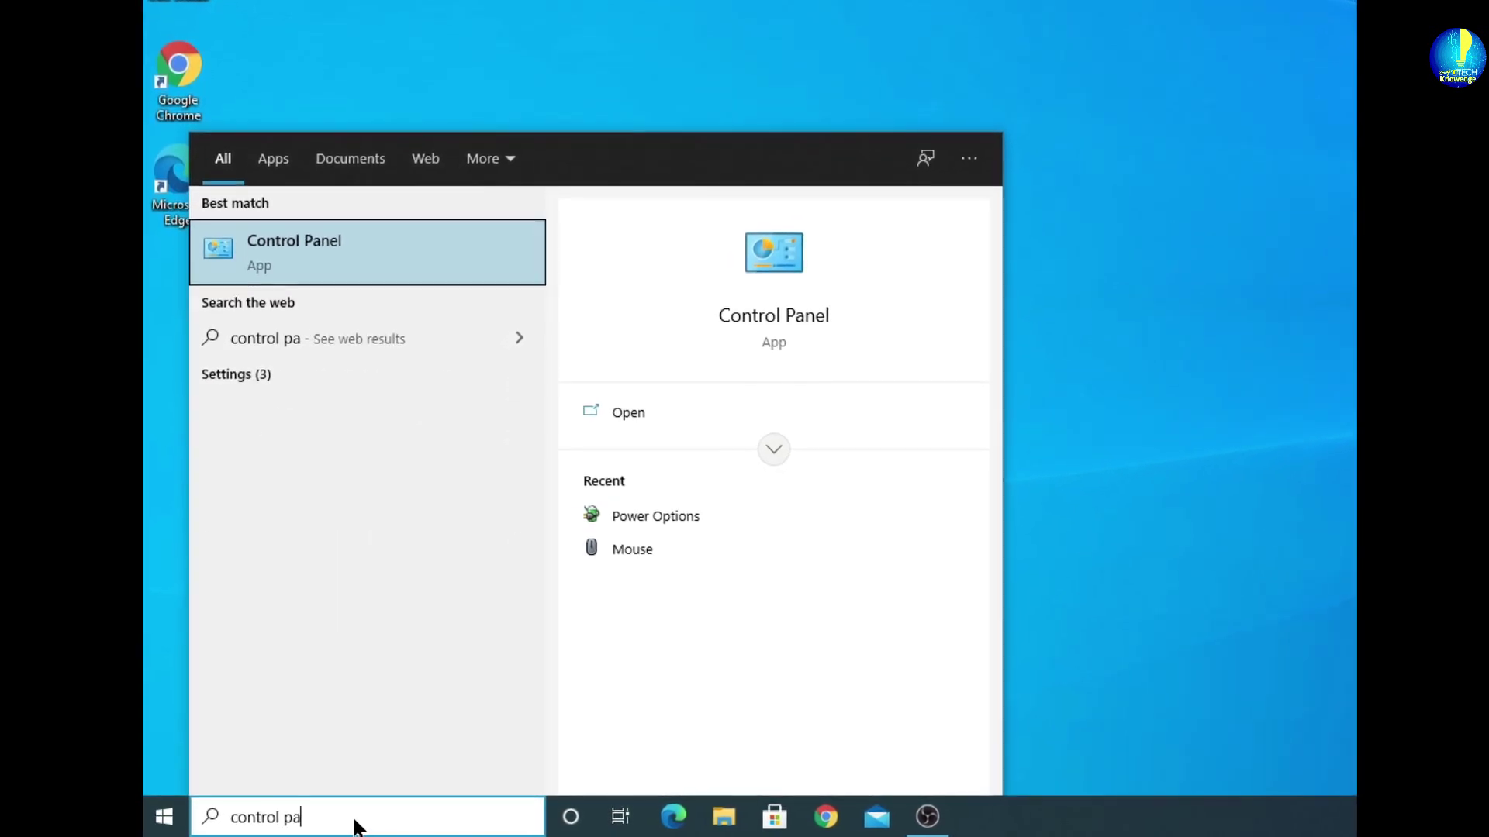
{"action": "type", "text": "nel"}
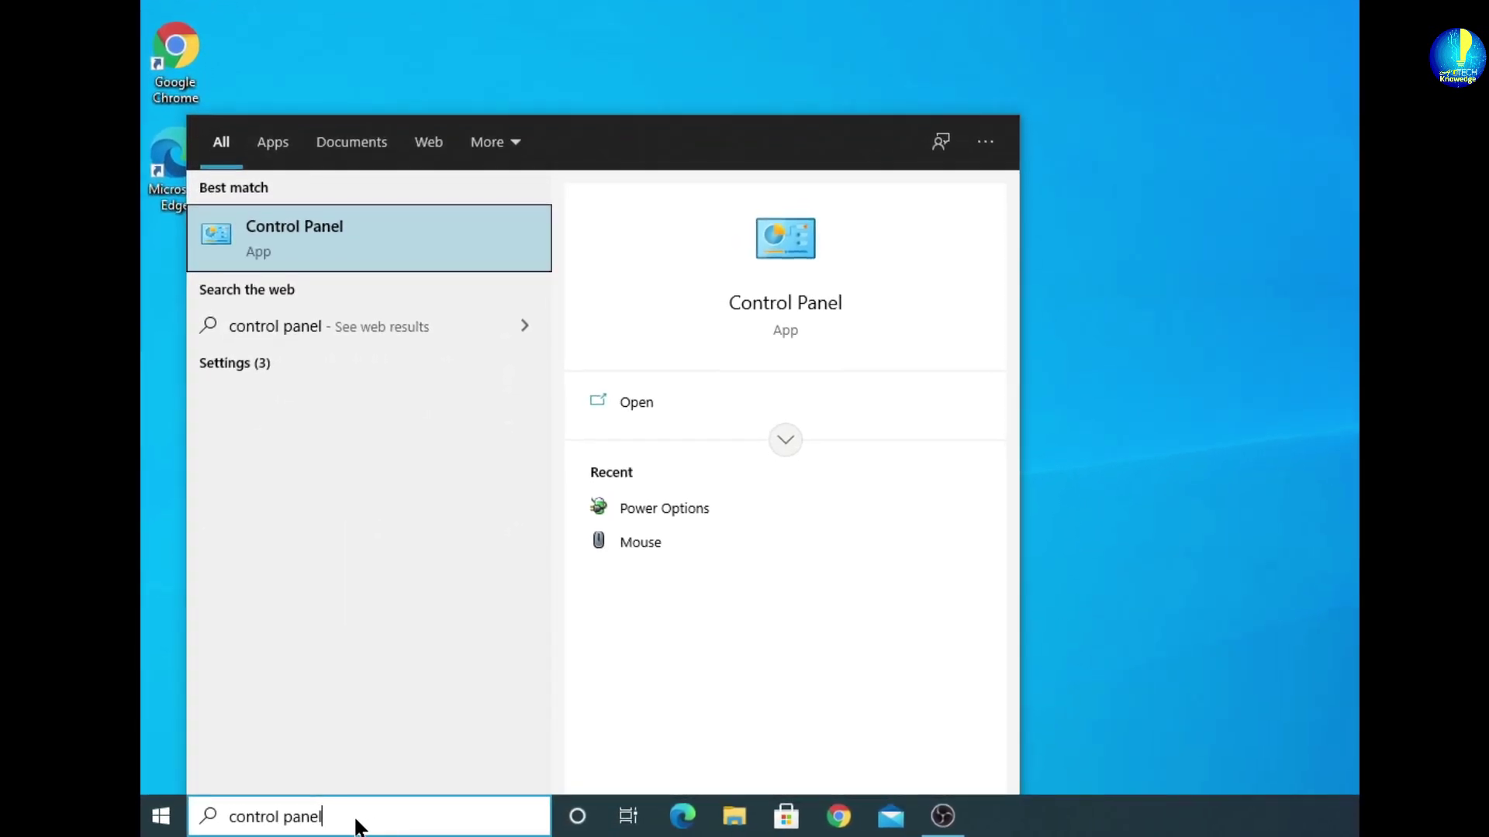
{"action": "left_click", "coordinate": [321, 231]}
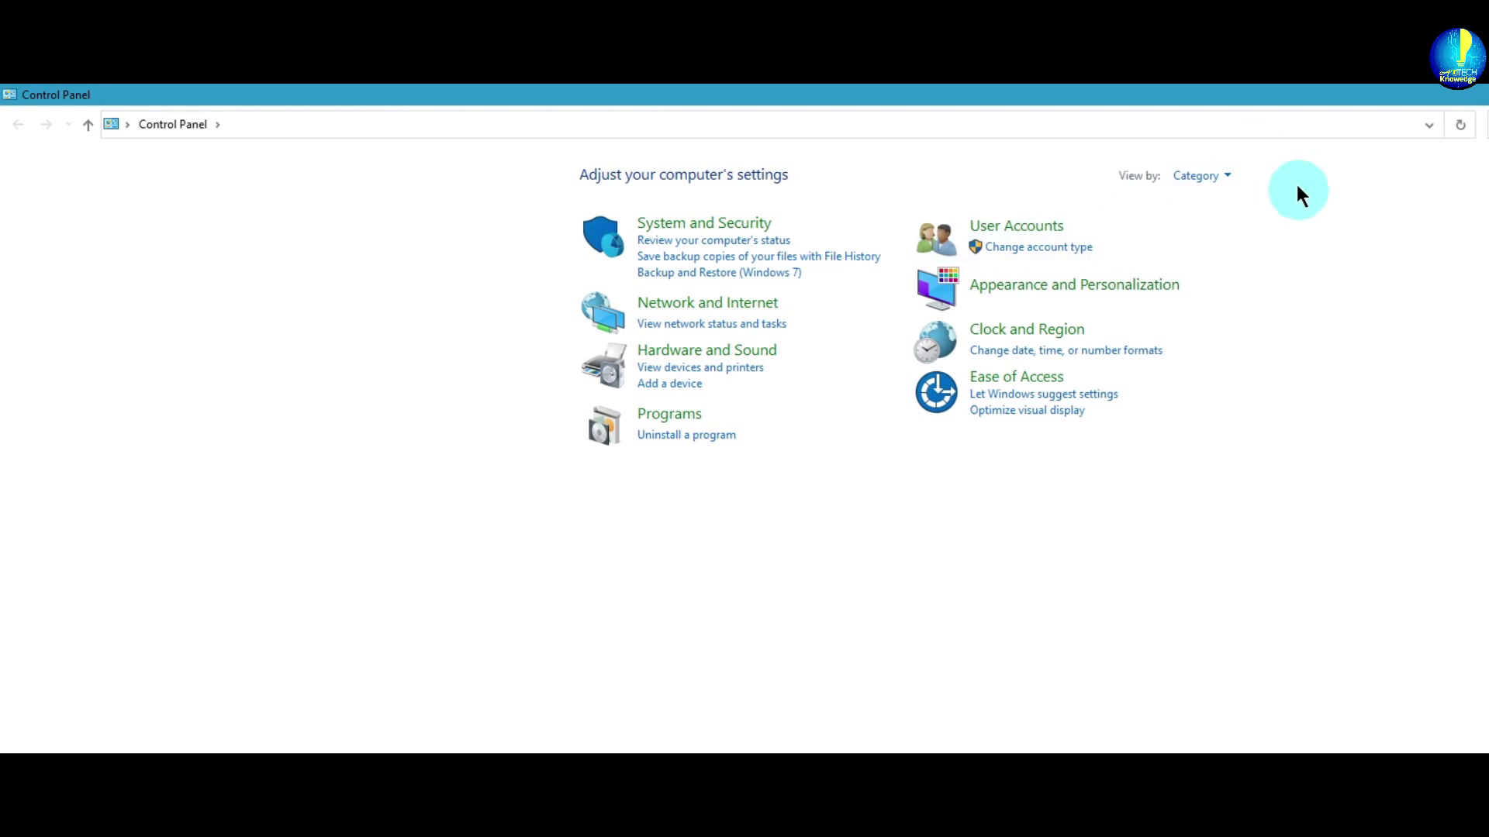
Step: Switch the Control Panel view to Large icons and open Power Options
{"action": "left_click", "coordinate": [1217, 180]}
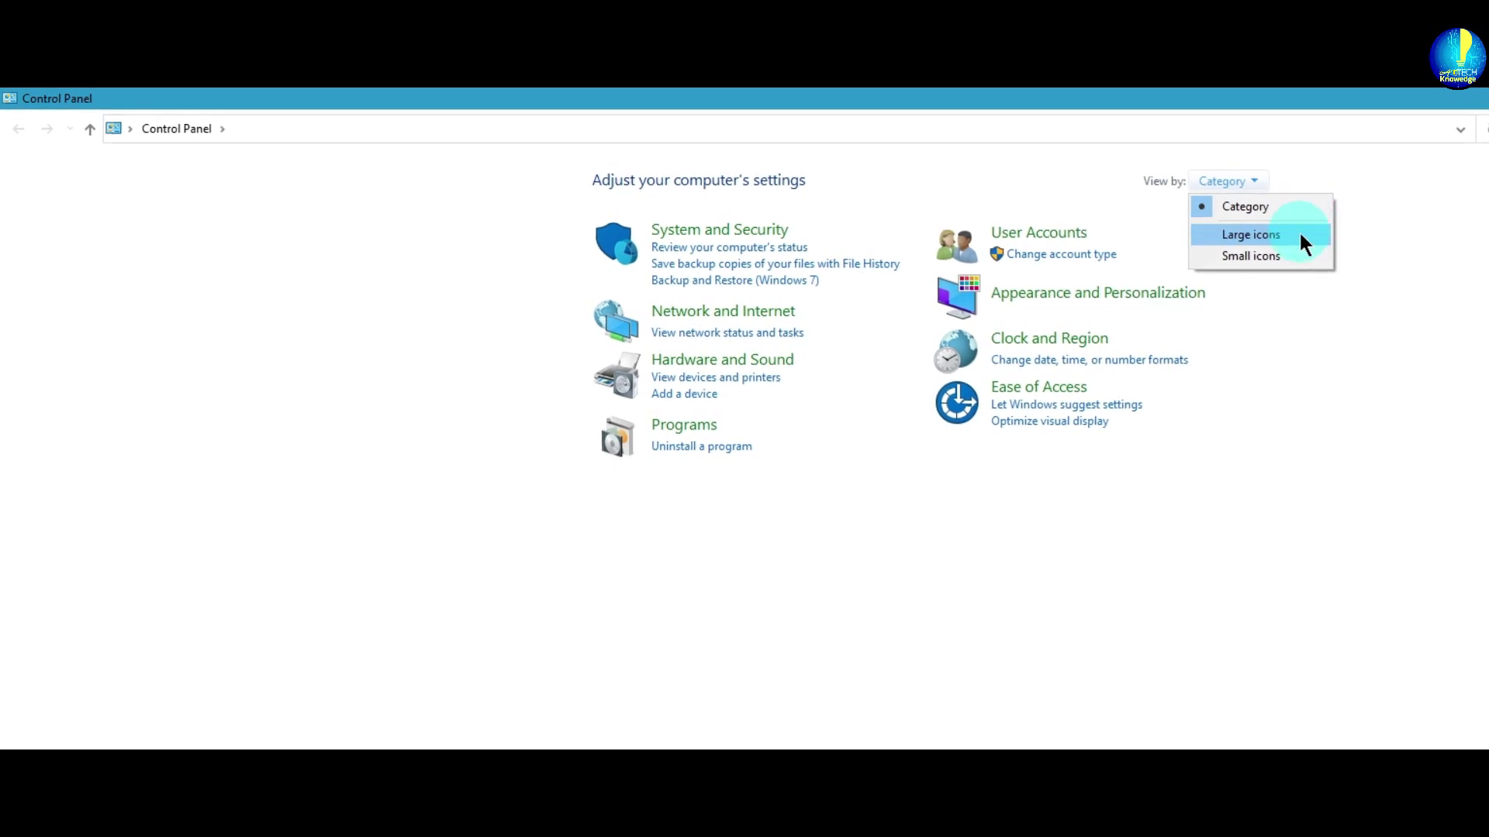
{"action": "left_click", "coordinate": [1300, 235]}
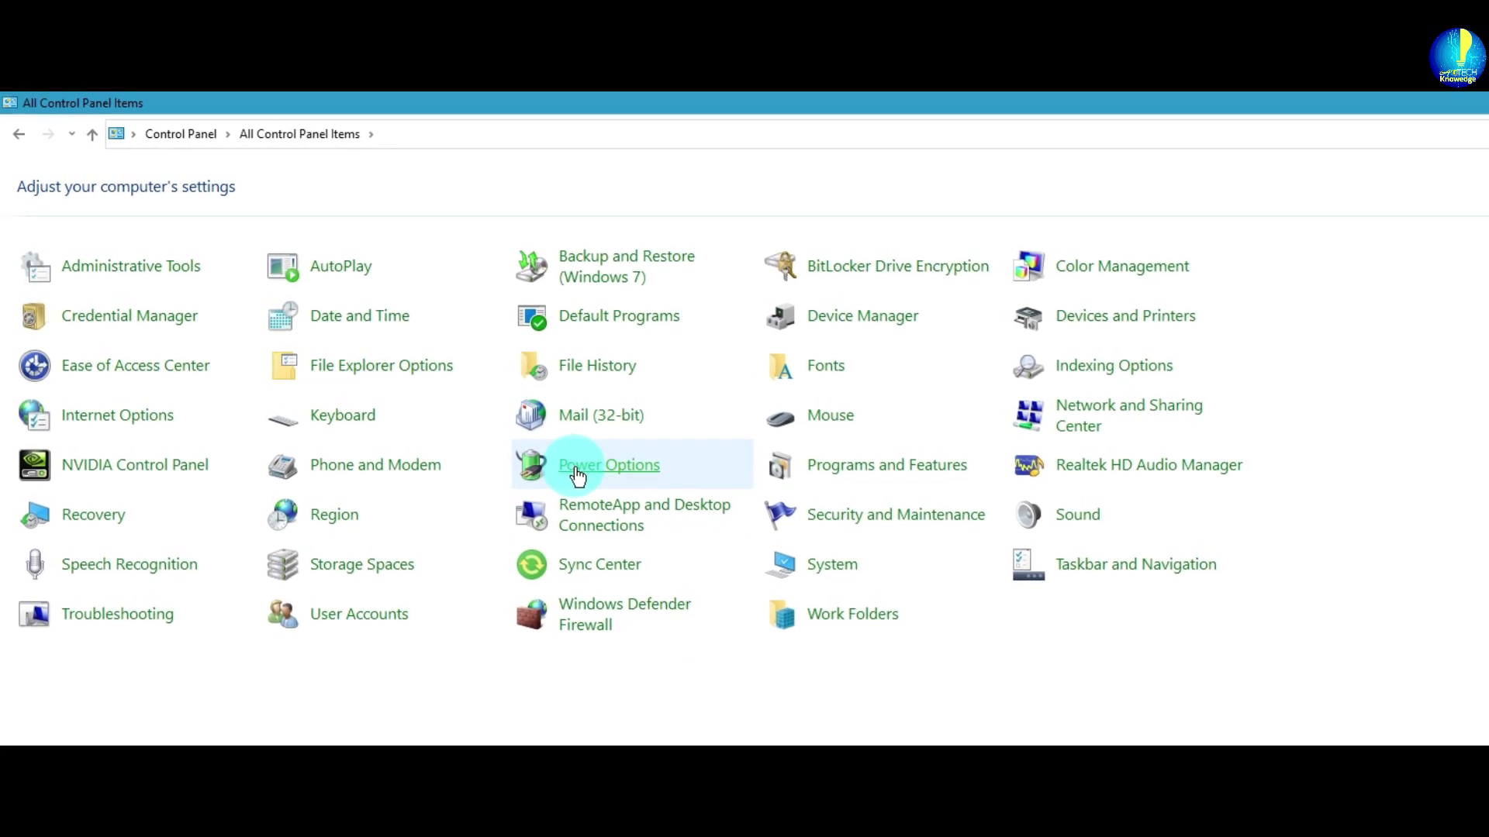
{"action": "left_click", "coordinate": [575, 470]}
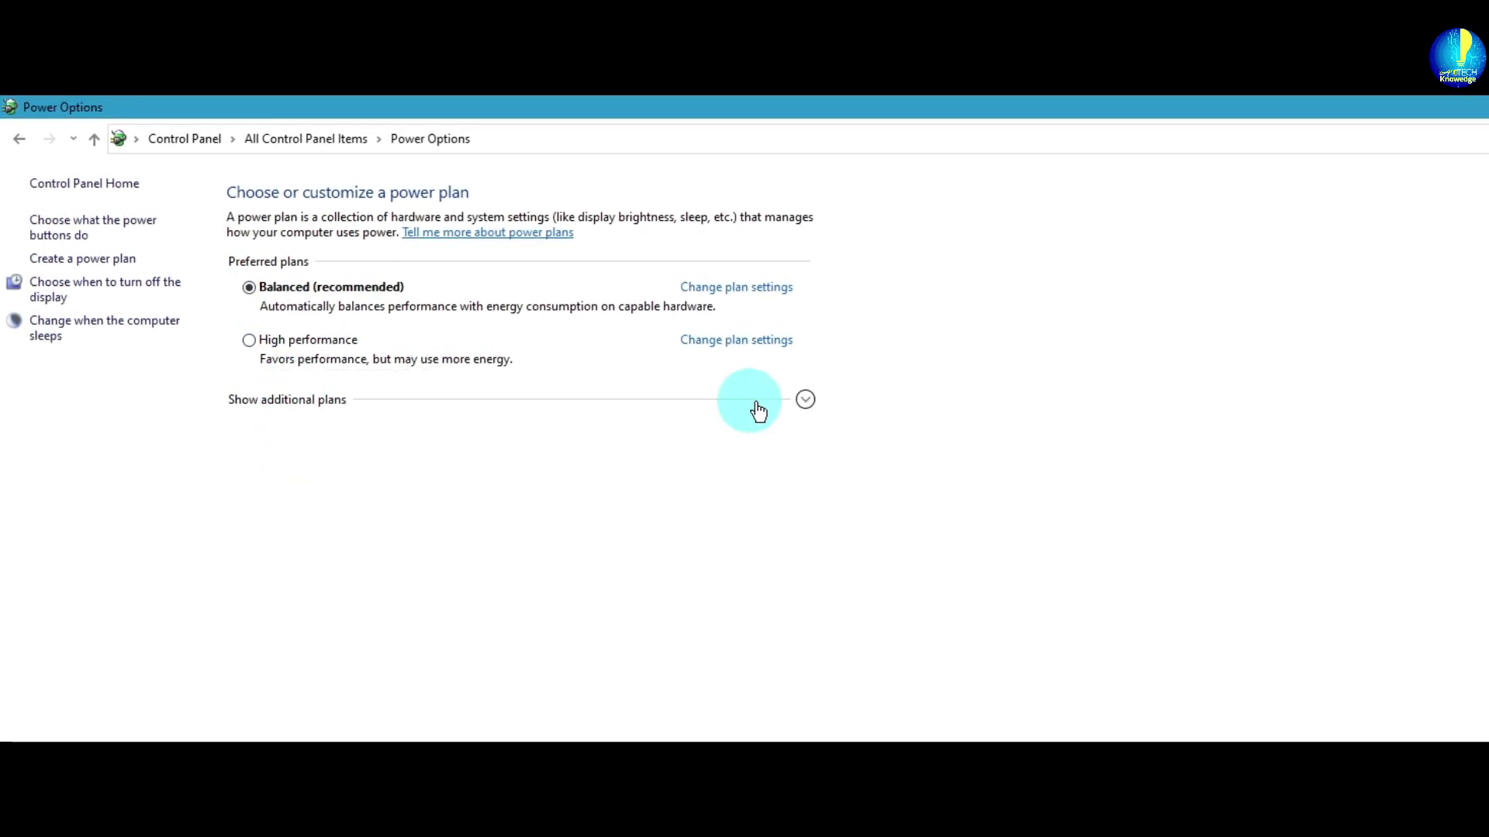
Step: Look through the additional power plans and select the High performance plan
{"action": "left_click", "coordinate": [803, 399]}
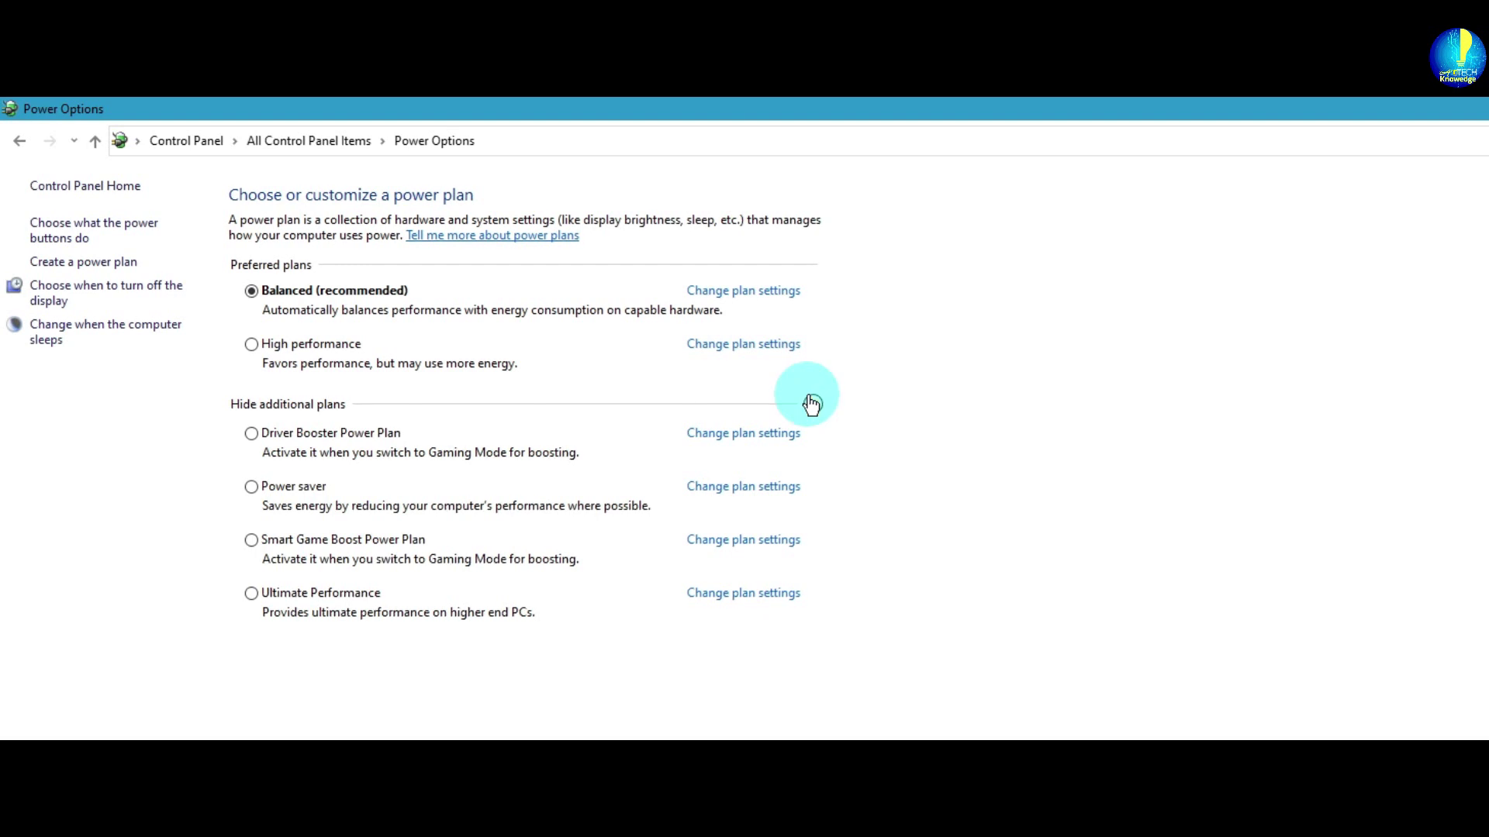
{"action": "left_click", "coordinate": [810, 403]}
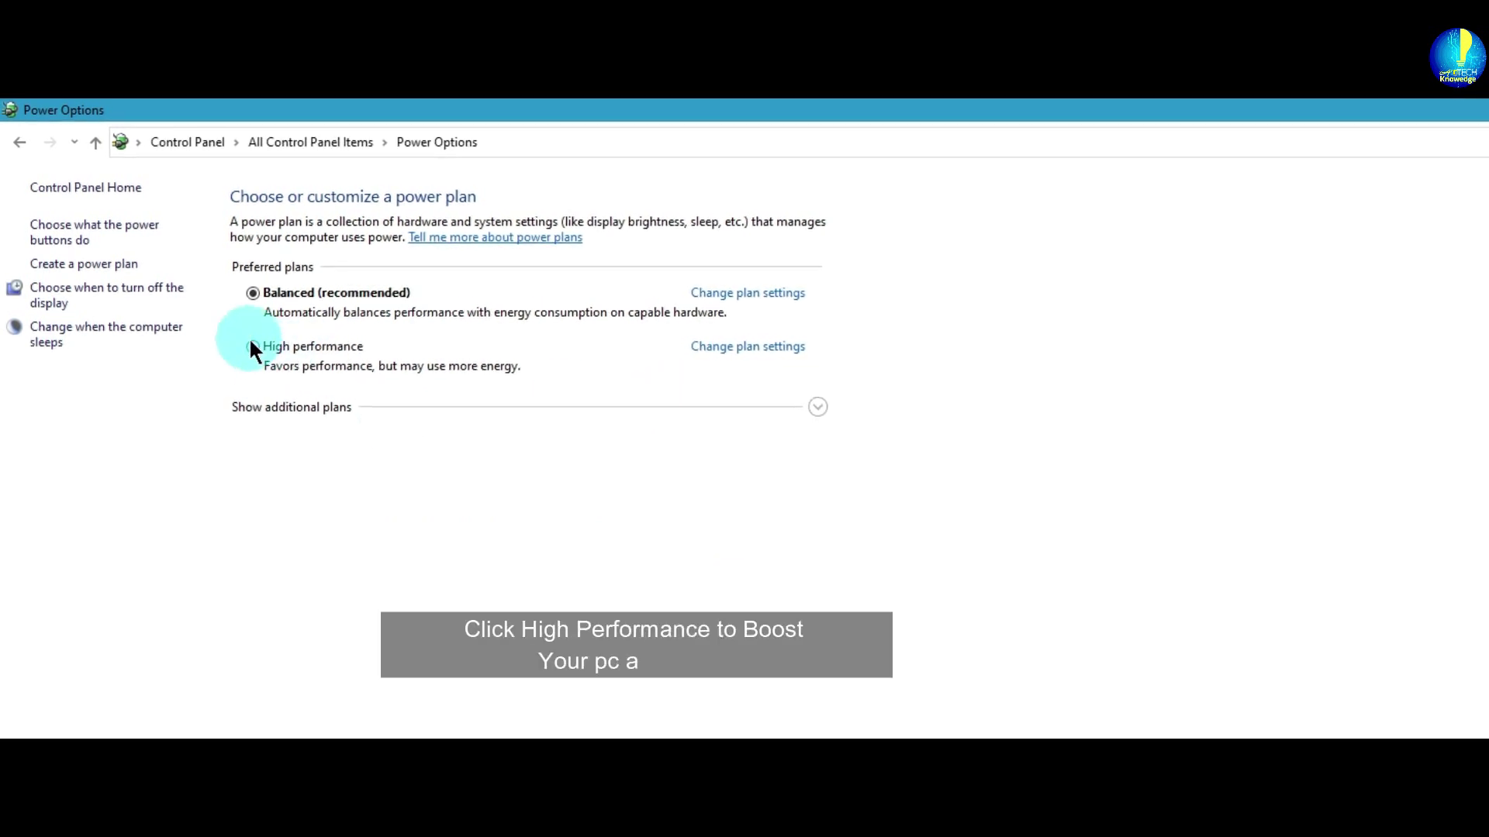
{"action": "left_click", "coordinate": [252, 347]}
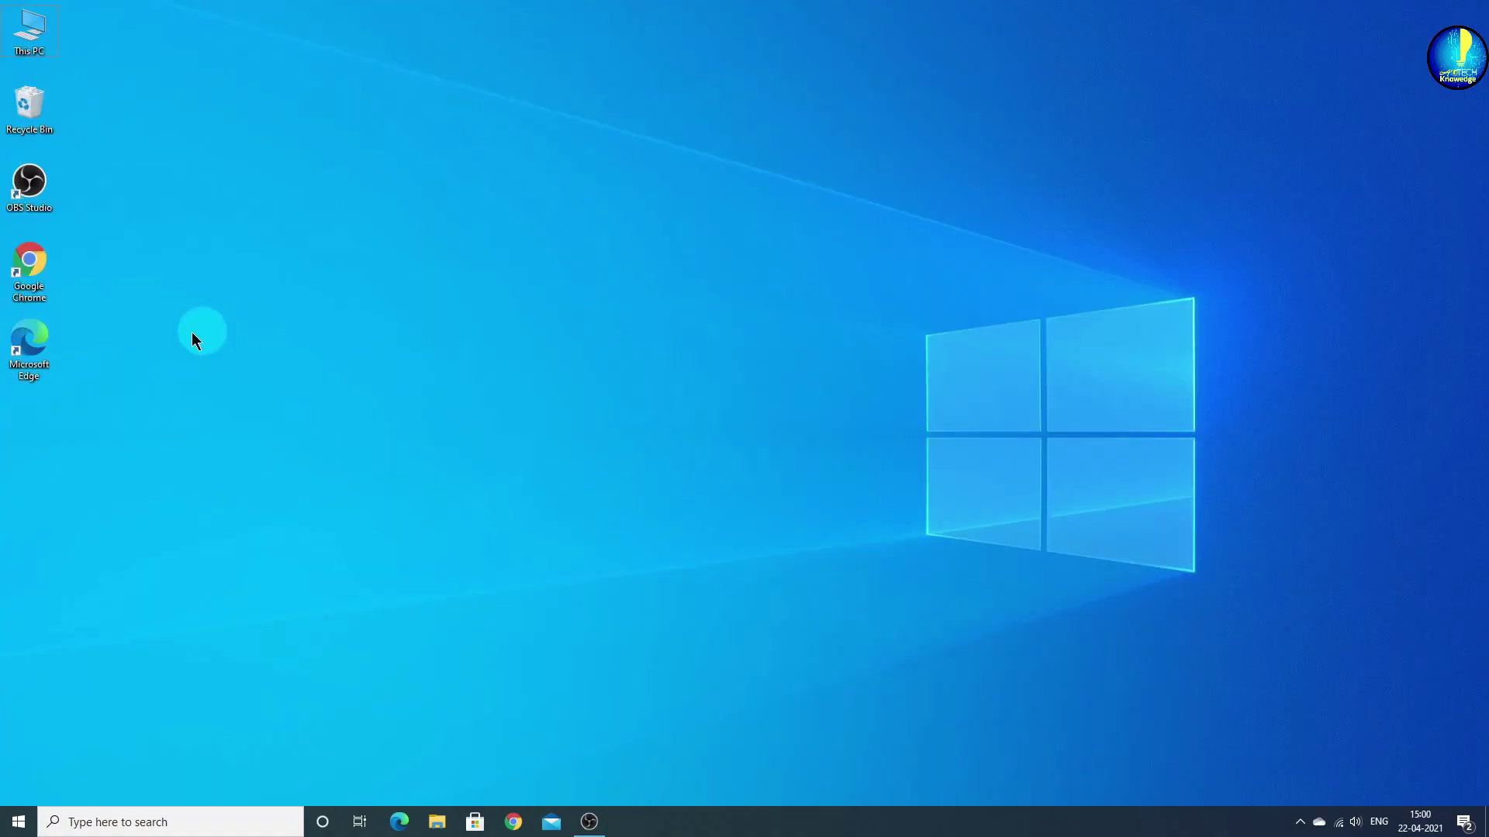
{"action": "right_click", "coordinate": [188, 334]}
{"action": "left_click", "coordinate": [217, 379]}
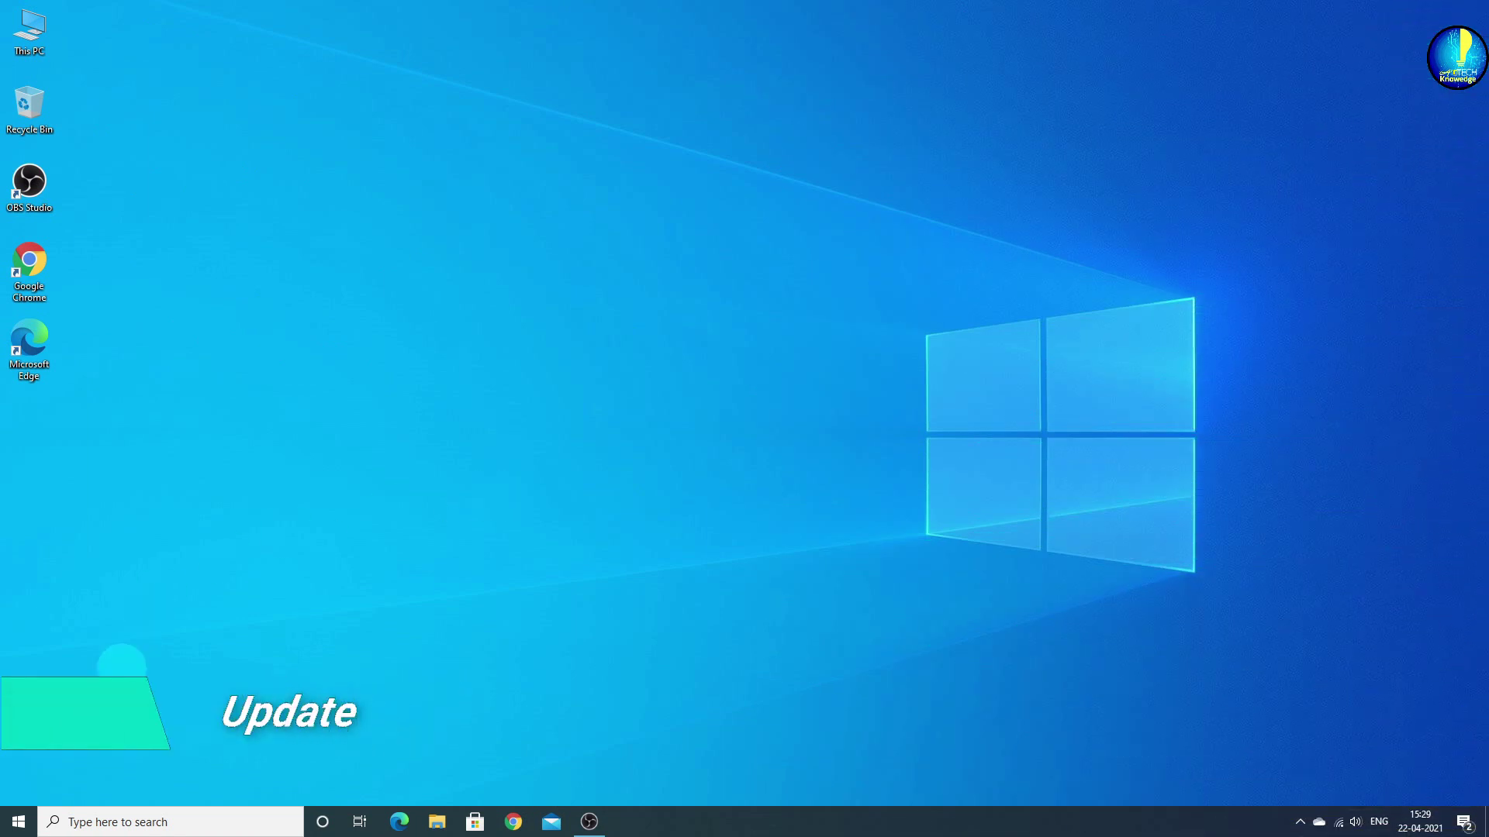
Step: Check for Windows updates in the Update & Security settings, and close Settings
{"action": "left_click", "coordinate": [18, 822]}
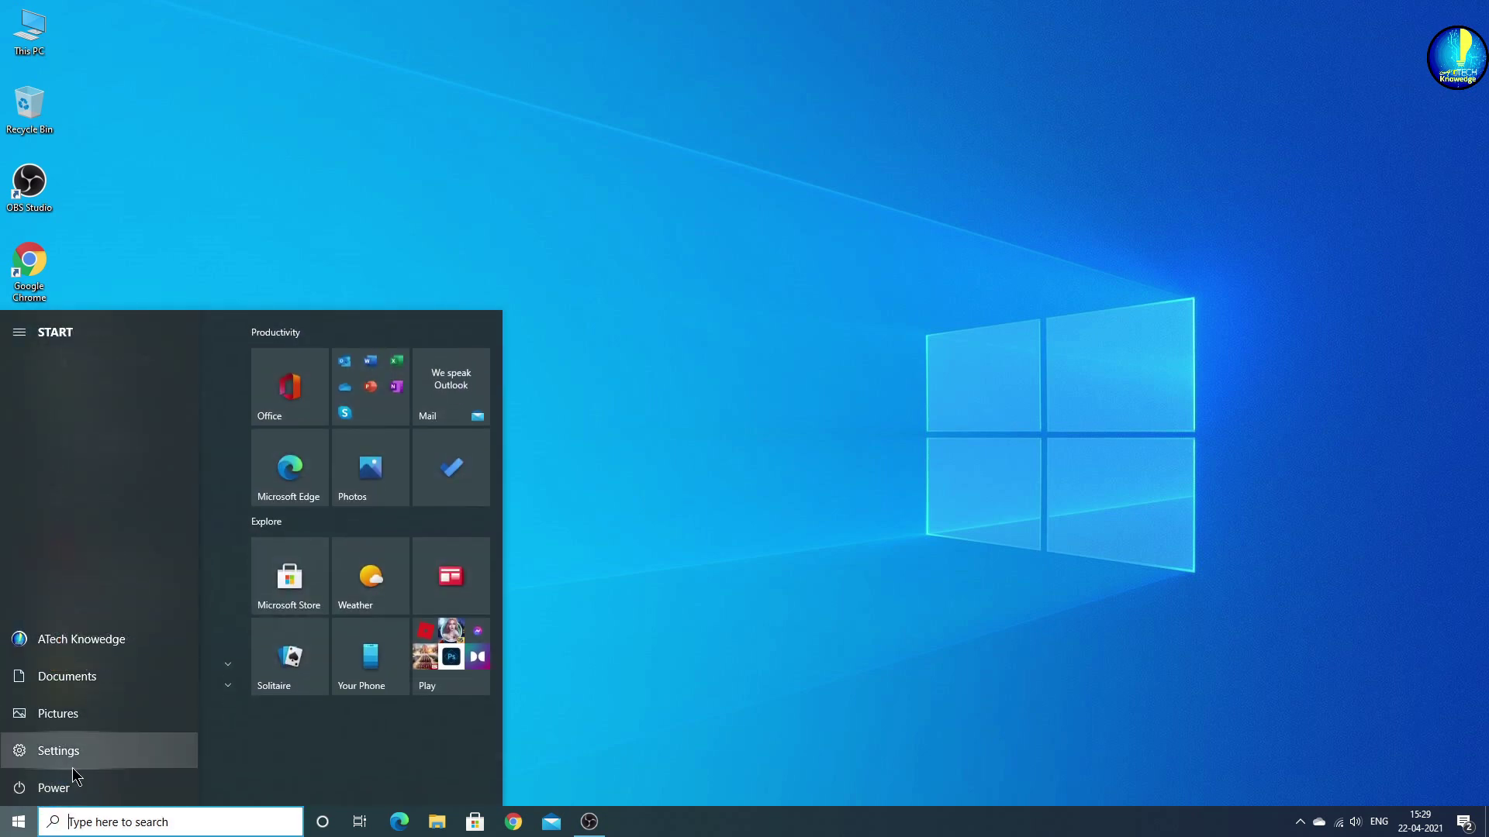
{"action": "left_click", "coordinate": [62, 757]}
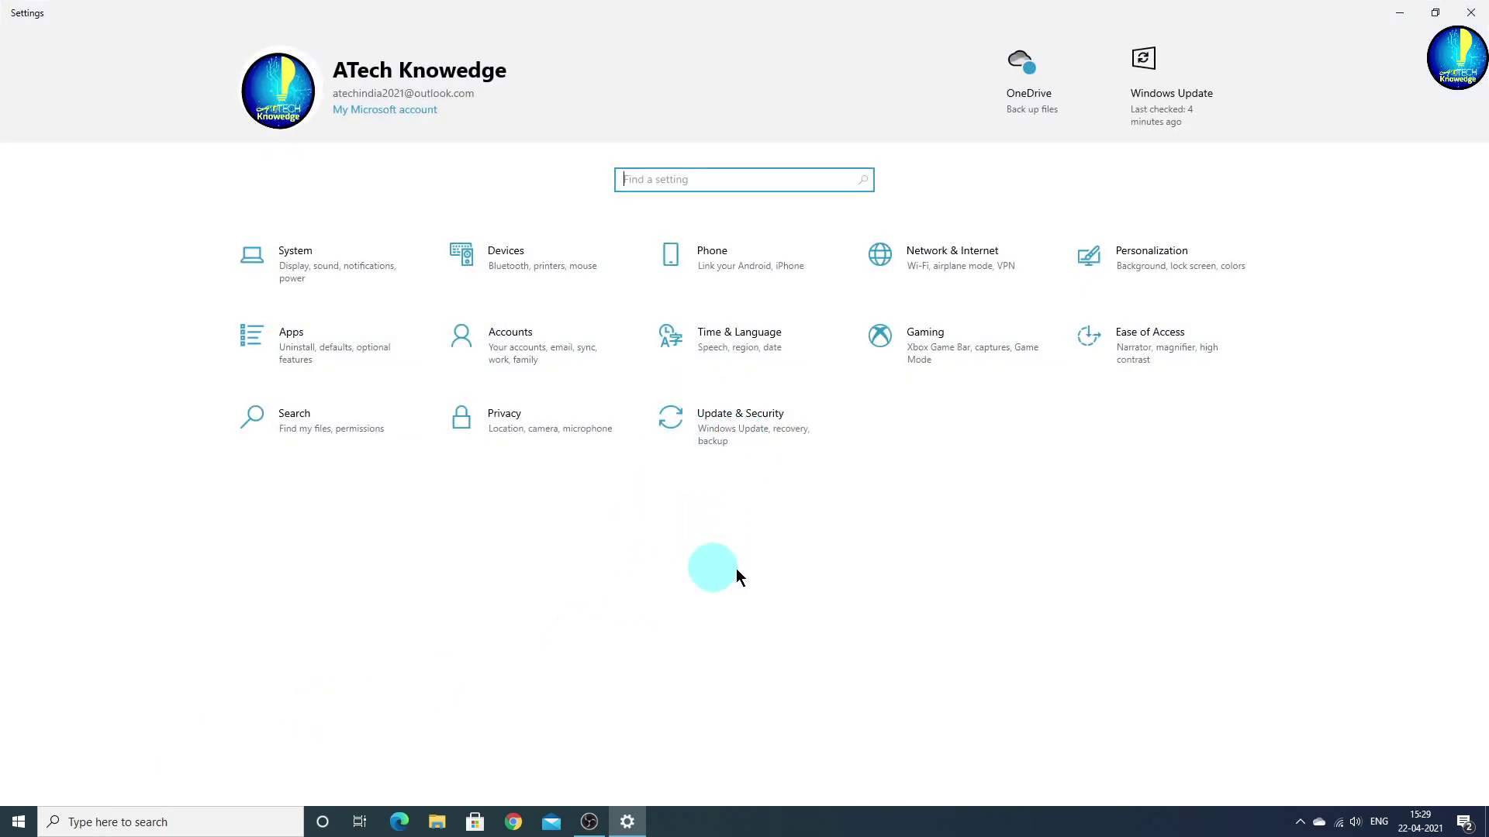
{"action": "left_click", "coordinate": [742, 447]}
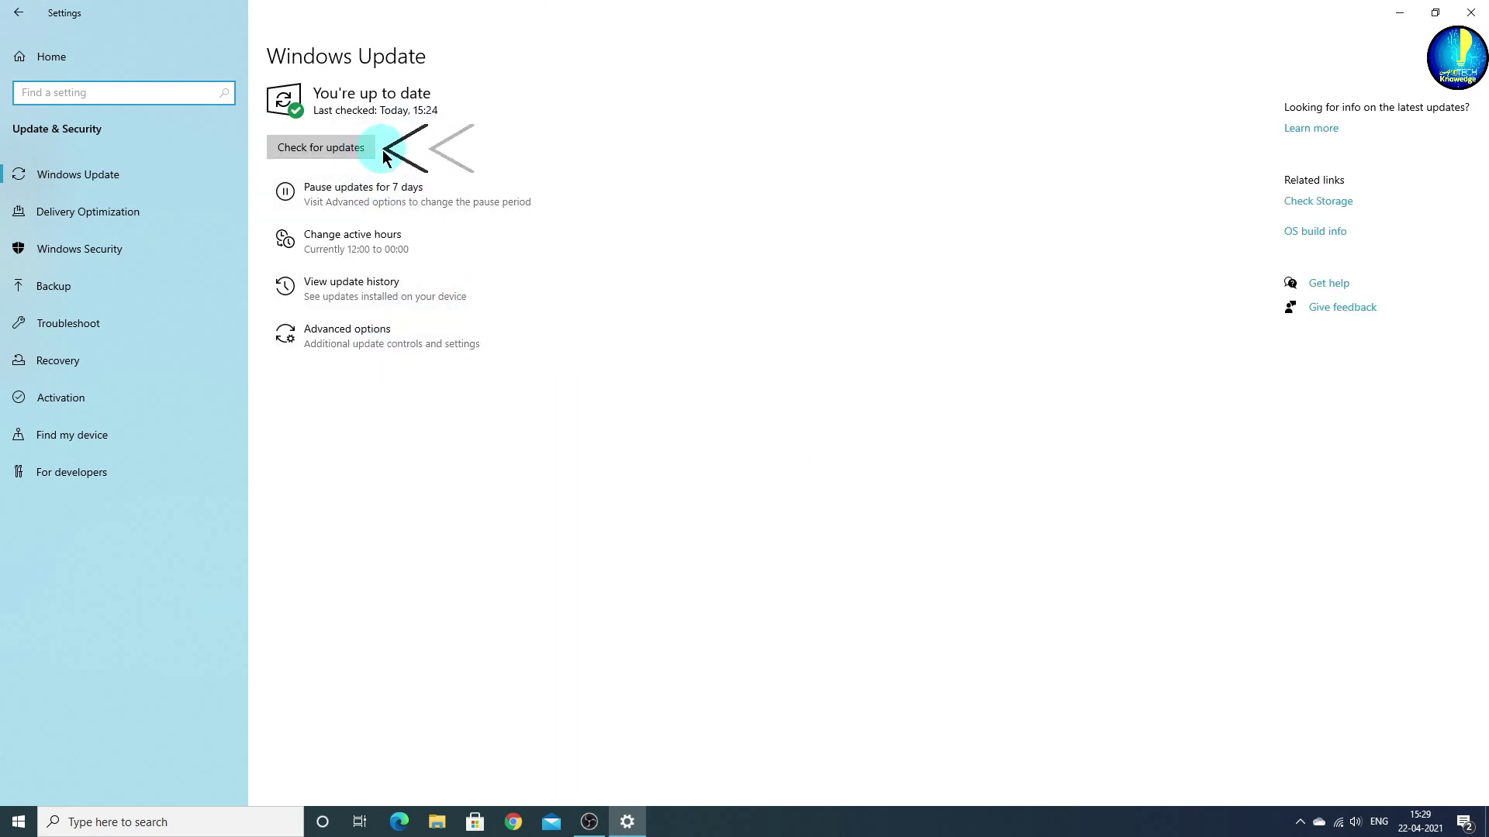
{"action": "left_click", "coordinate": [358, 148]}
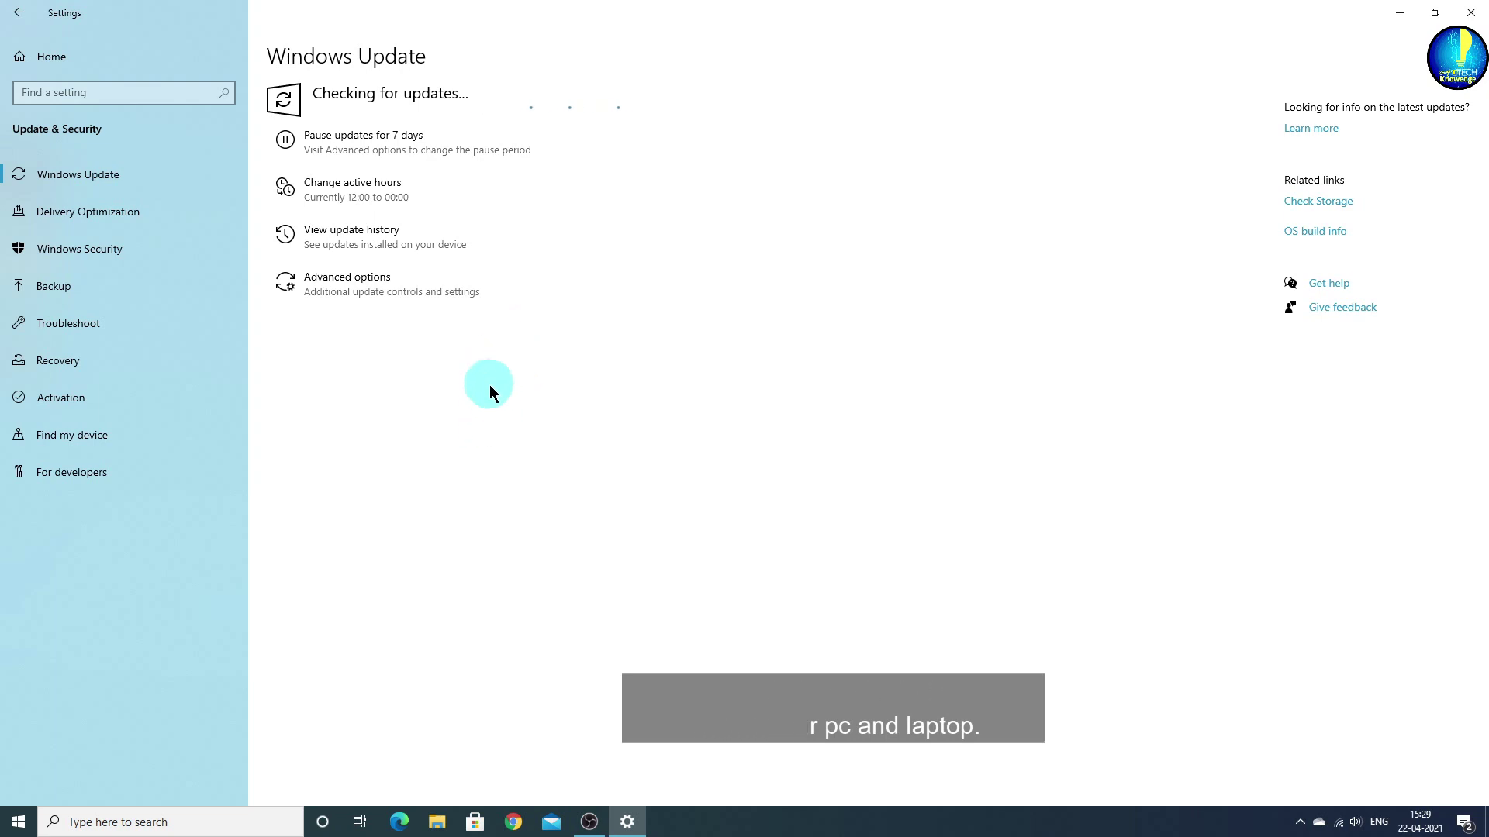
{"action": "left_click", "coordinate": [1470, 11]}
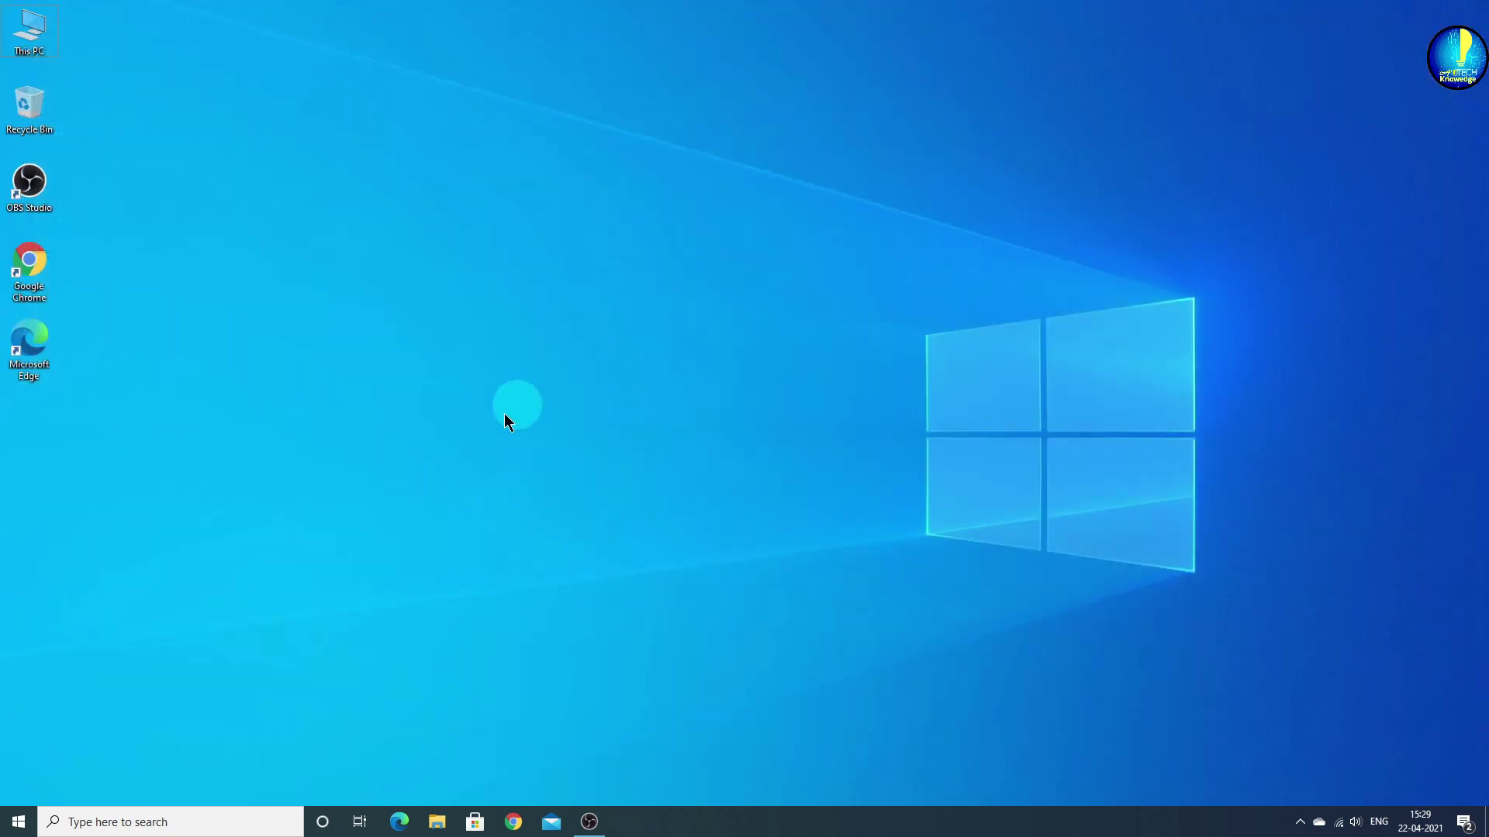
{"action": "right_click", "coordinate": [186, 334]}
{"action": "left_click", "coordinate": [215, 375]}
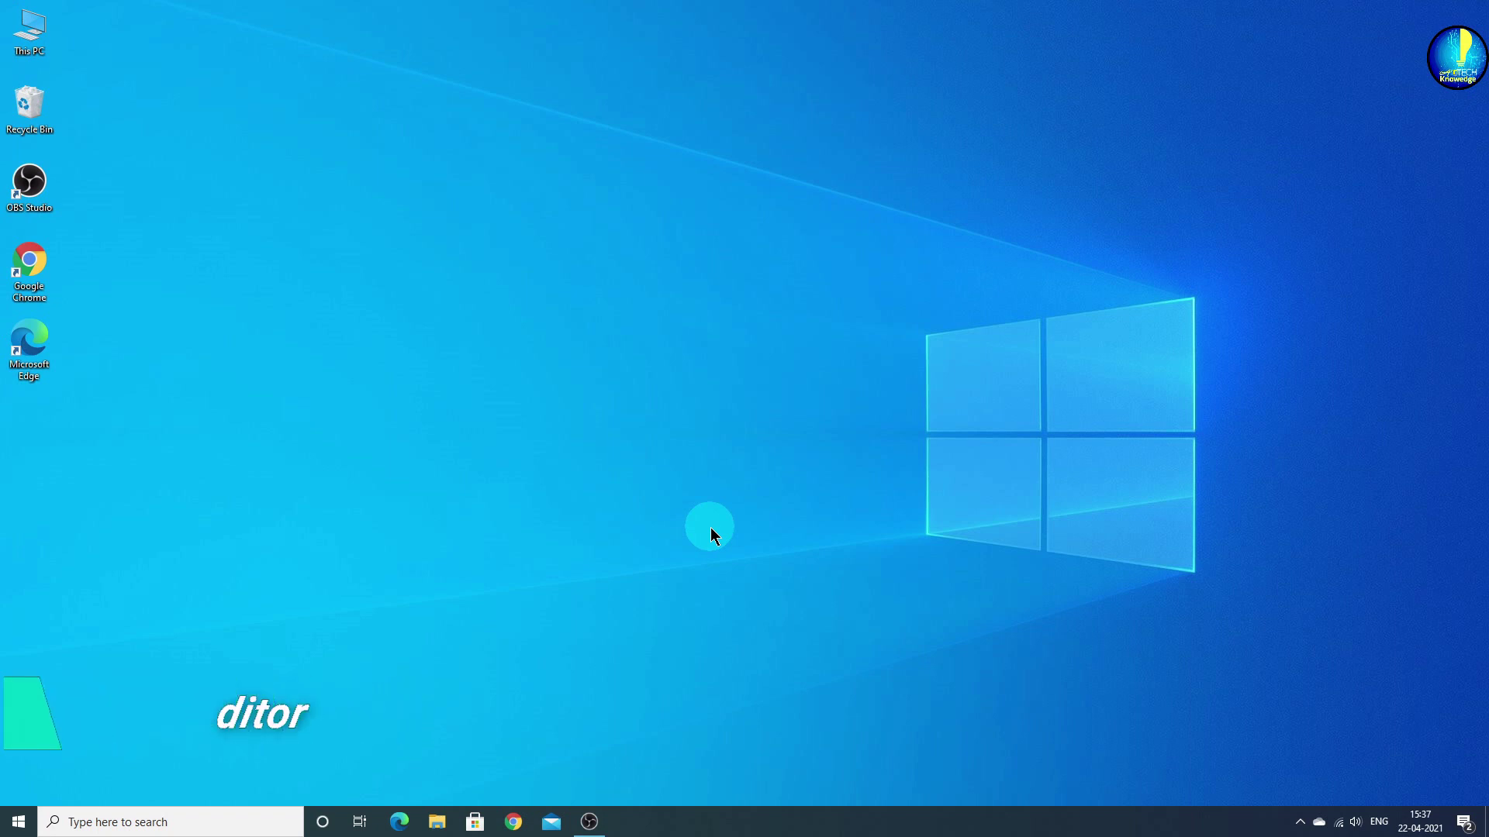
Step: Search Windows for "run", open the Run app and launch Registry Editor with the command regedit
{"action": "left_click", "coordinate": [108, 821]}
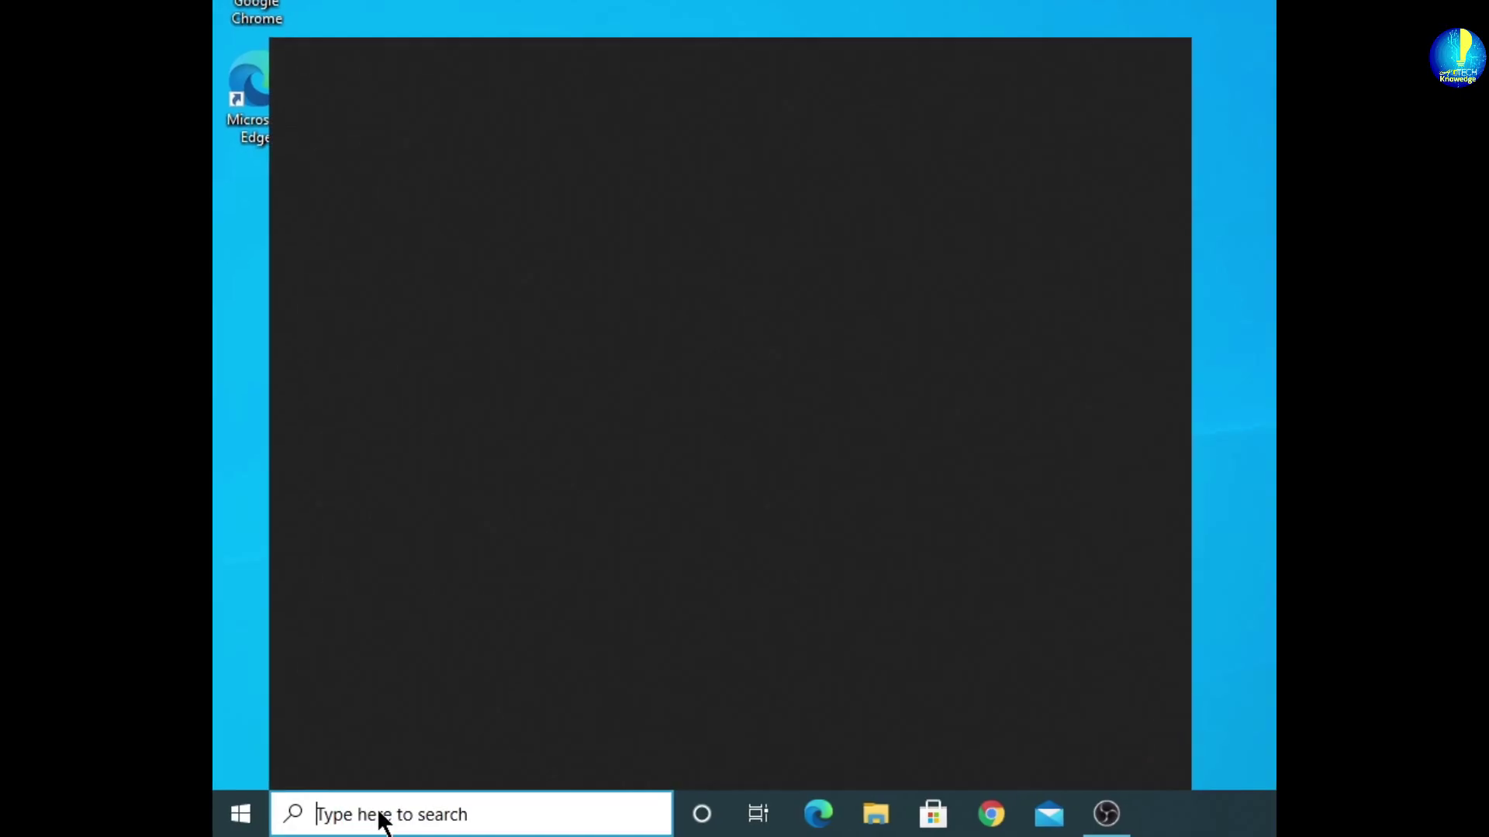
{"action": "type", "text": "run"}
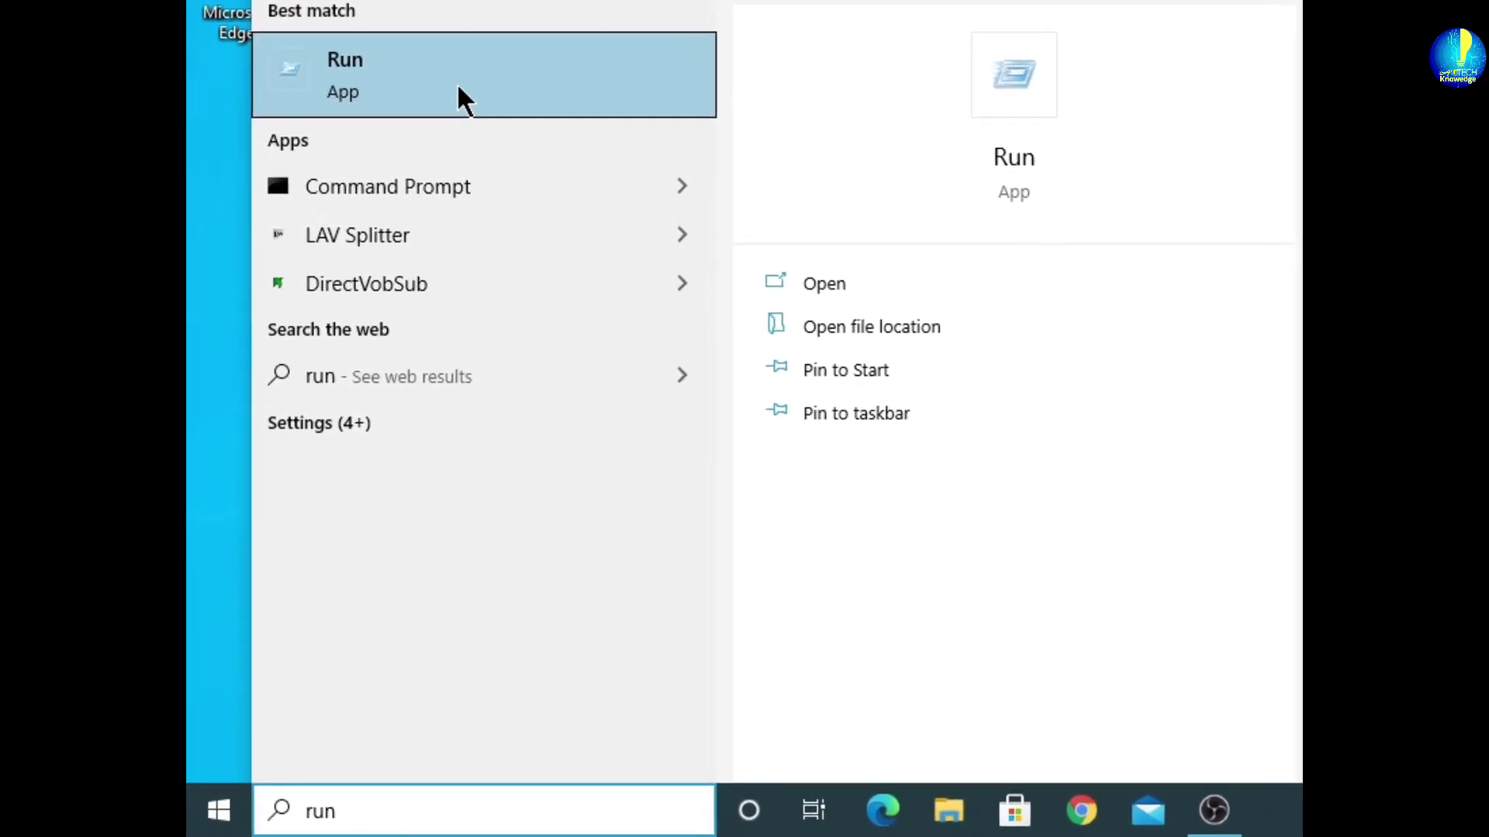
{"action": "left_click", "coordinate": [458, 87]}
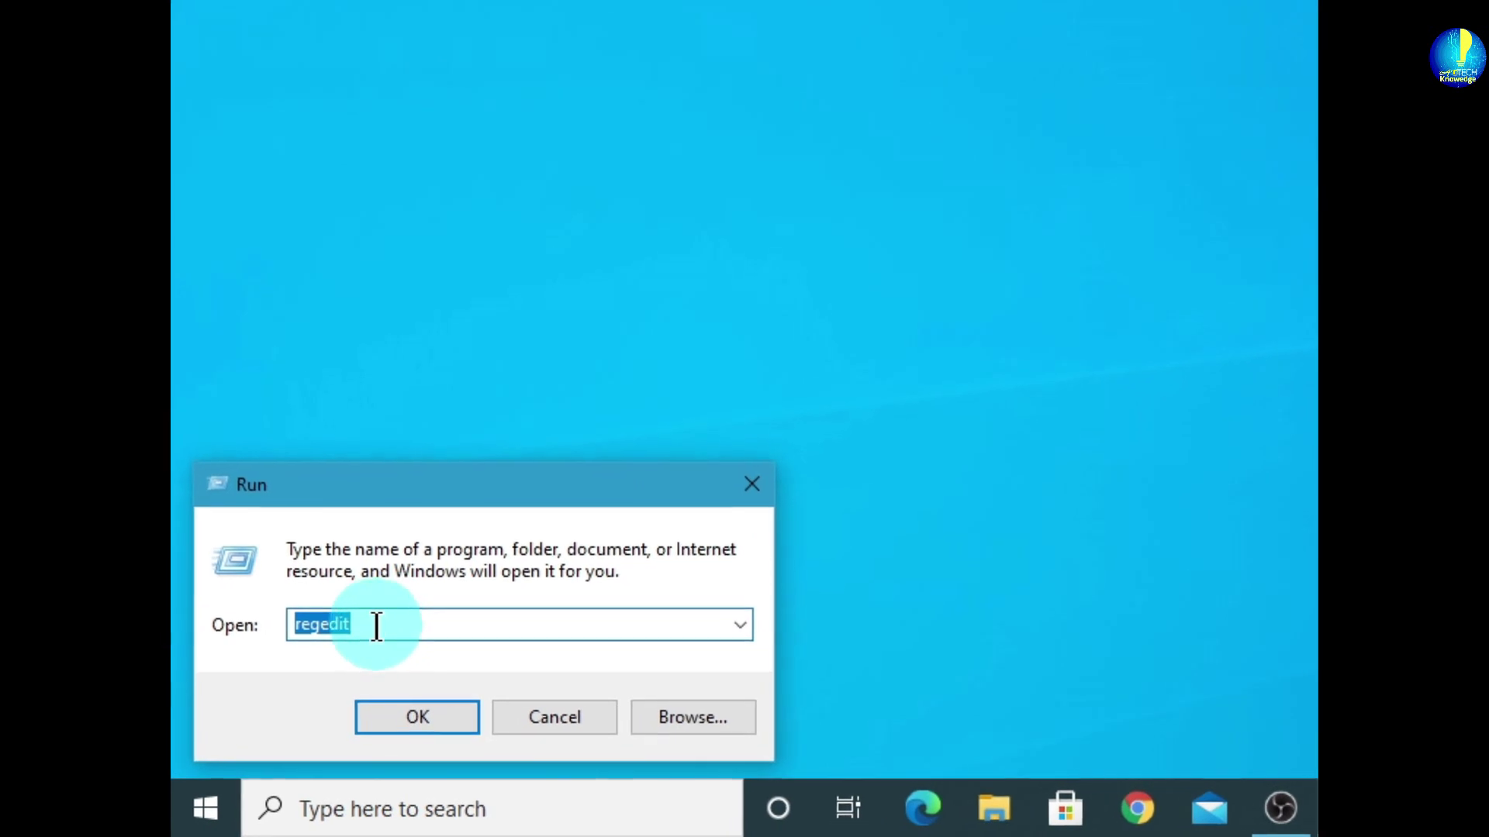
{"action": "type", "text": "re"}
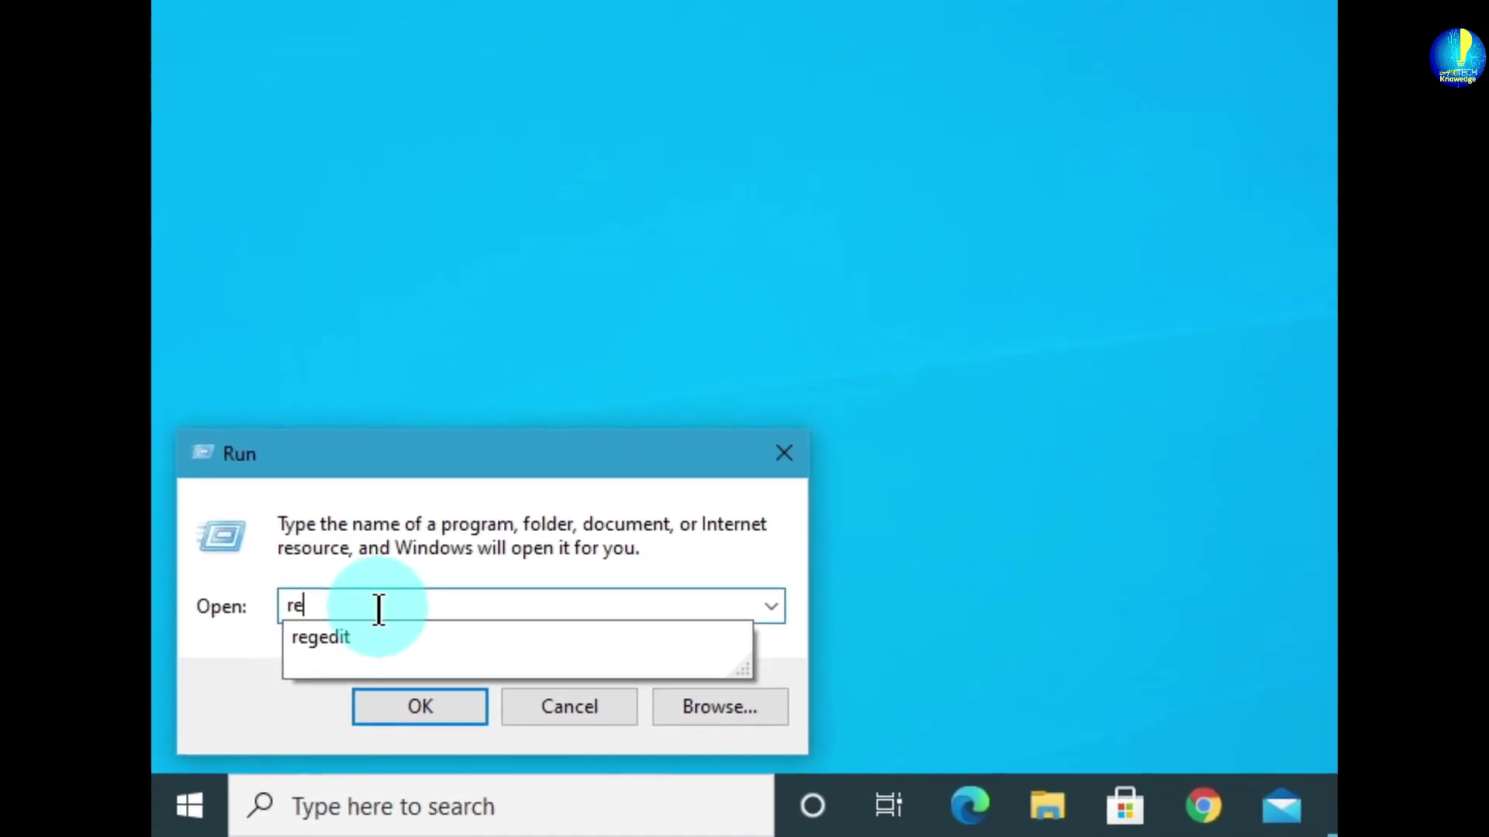
{"action": "type", "text": "ged"}
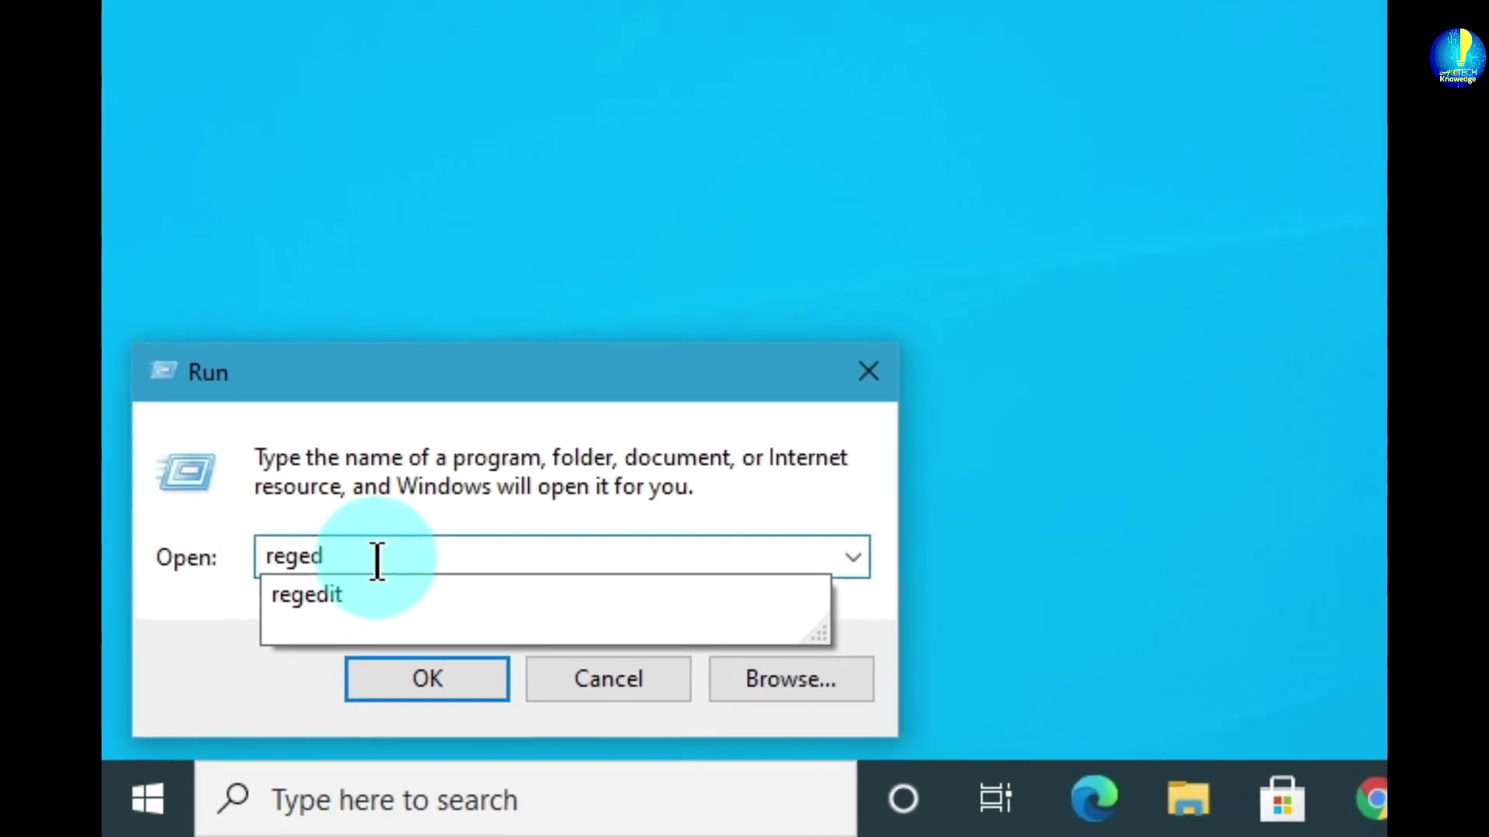
{"action": "type", "text": "it"}
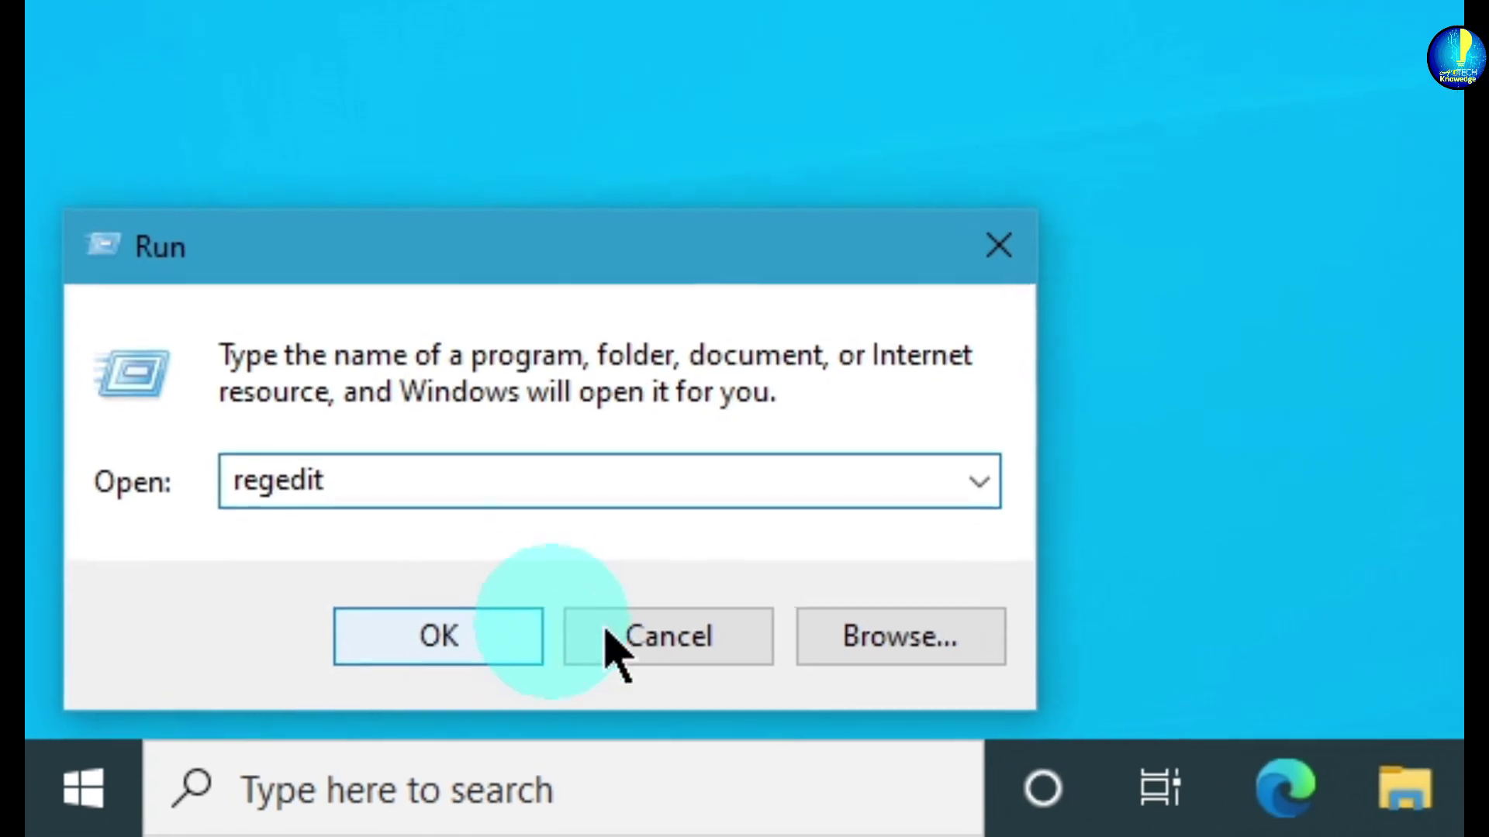
{"action": "left_click", "coordinate": [485, 659]}
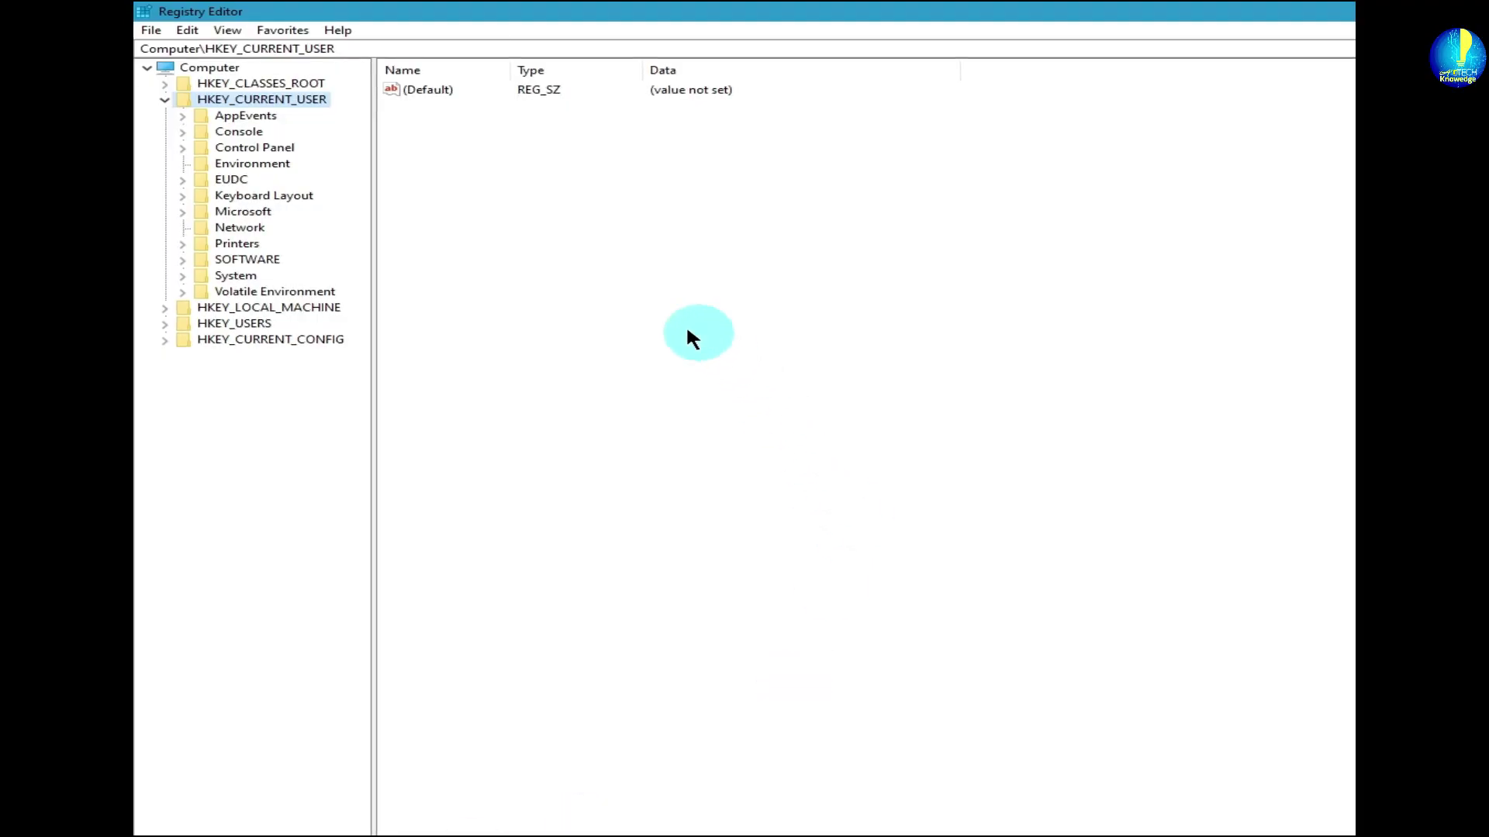
Step: Set the MouseHoverTime value data to 10 in the HKEY_CURRENT_USER\Control Panel\Mouse key
{"action": "left_click", "coordinate": [165, 99]}
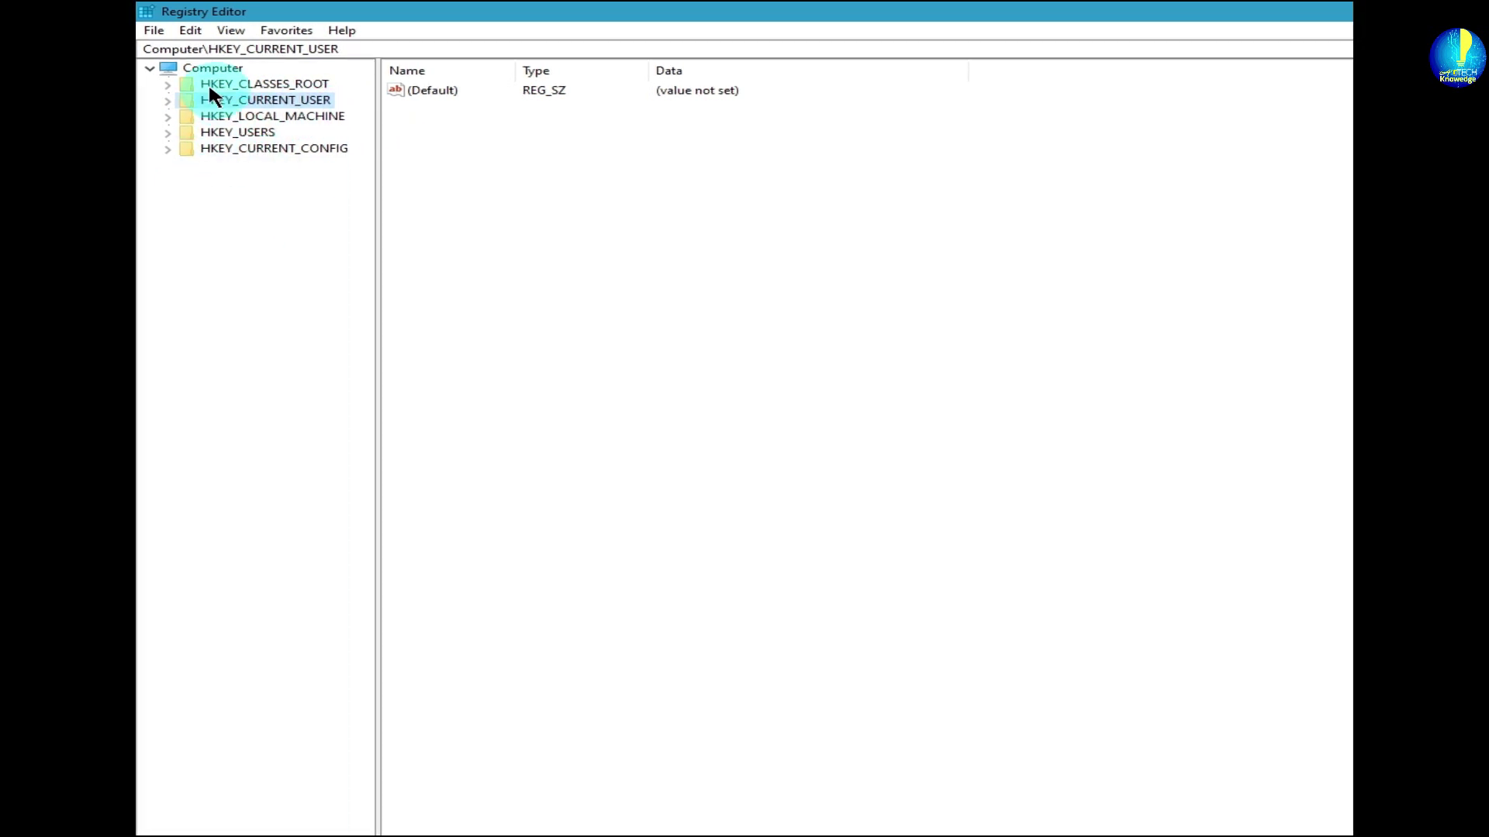
{"action": "left_click", "coordinate": [169, 101]}
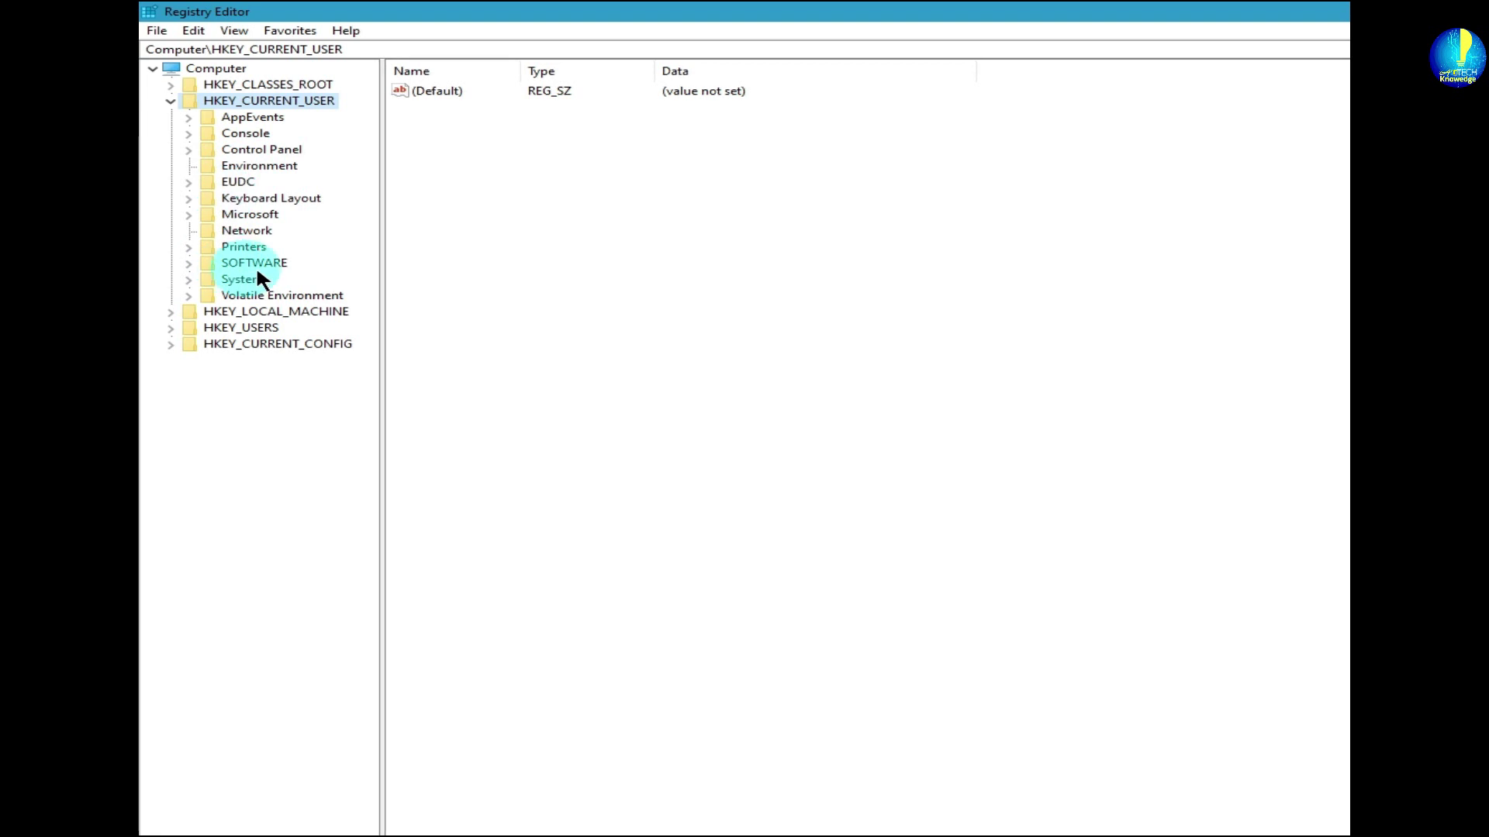
{"action": "left_click", "coordinate": [190, 150]}
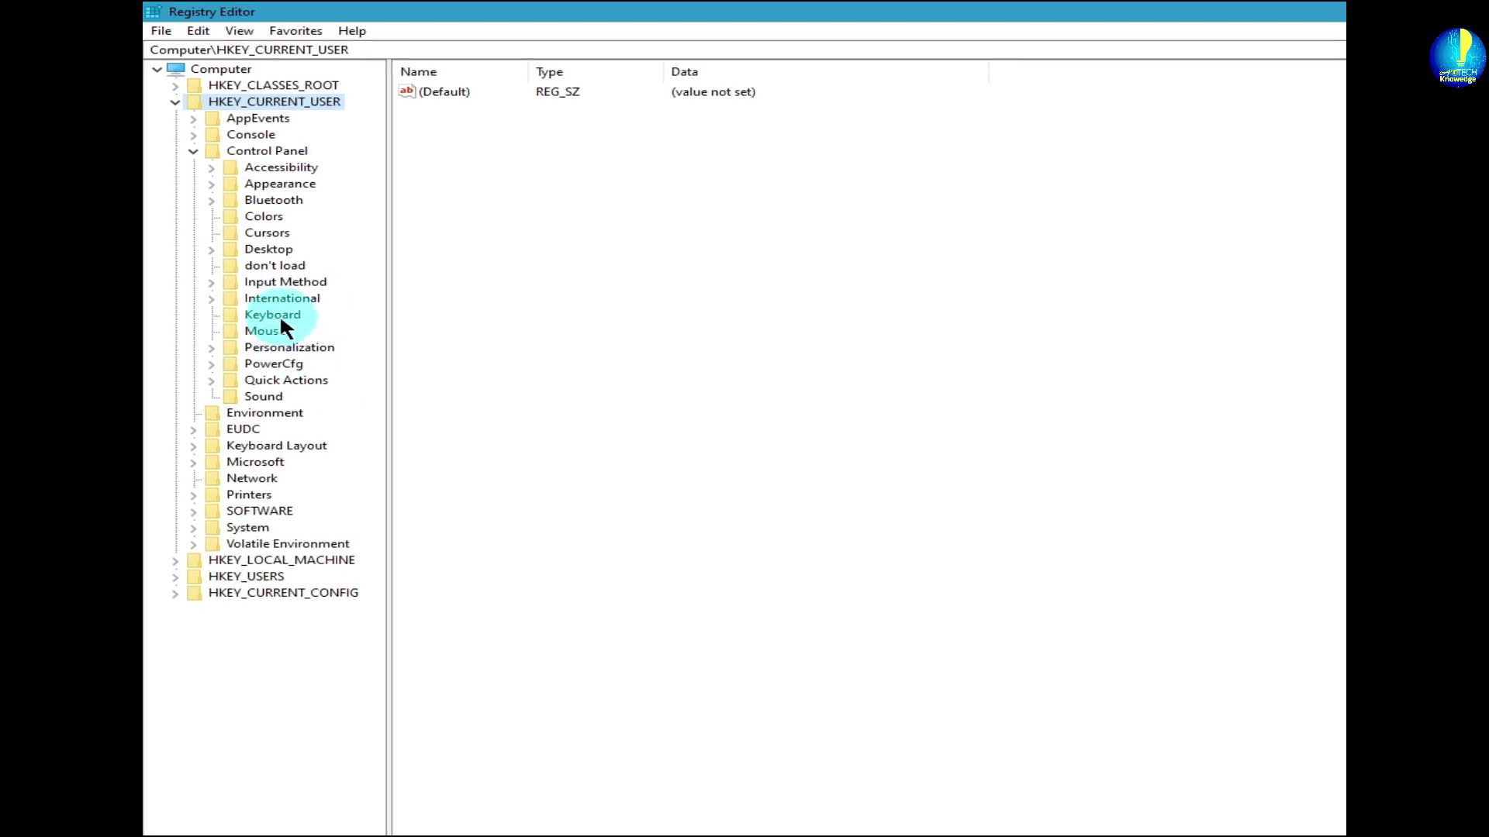
{"action": "left_click", "coordinate": [266, 331]}
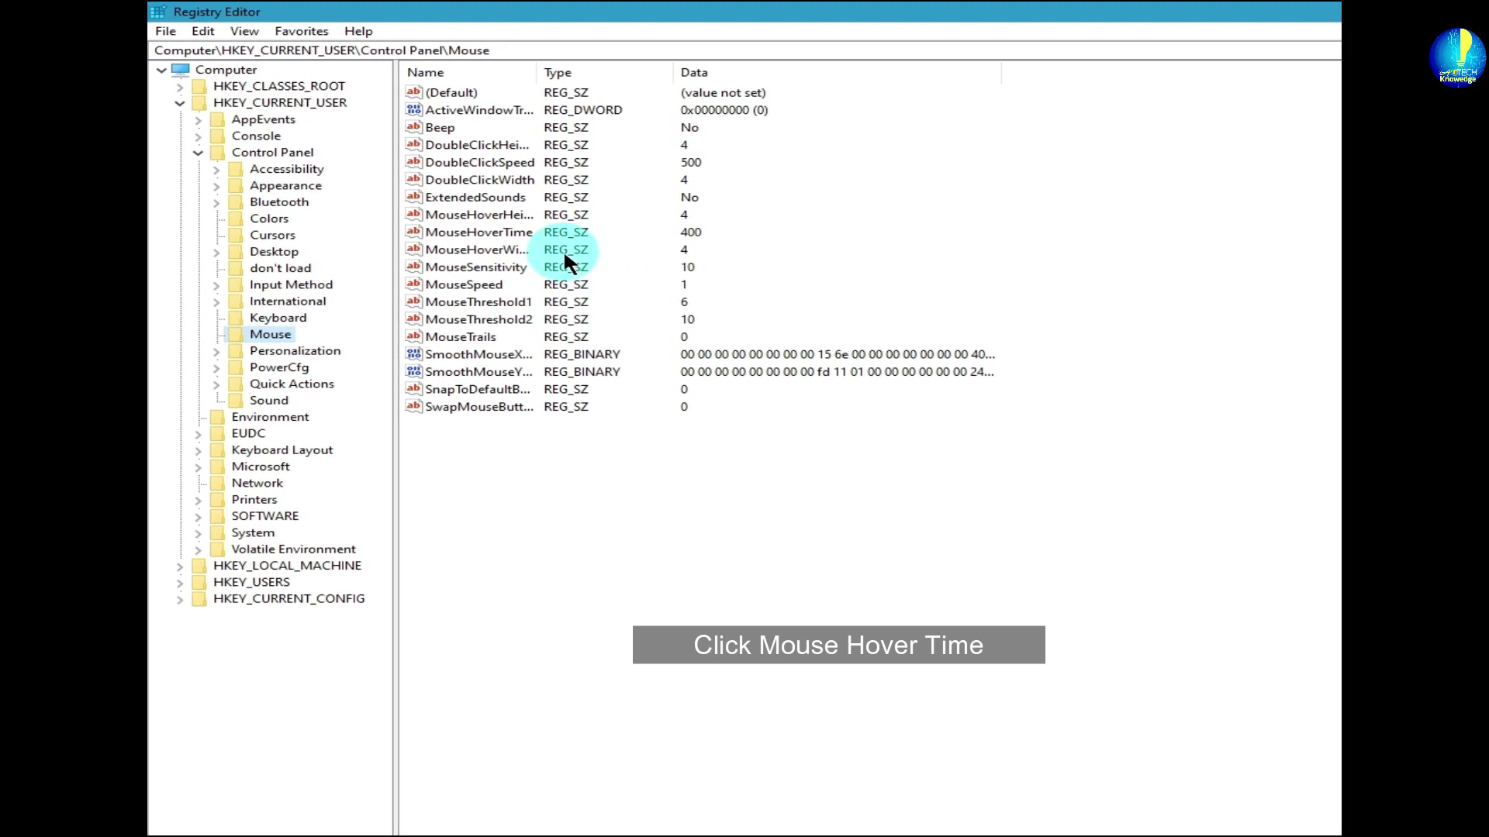
{"action": "double_click", "coordinate": [515, 230]}
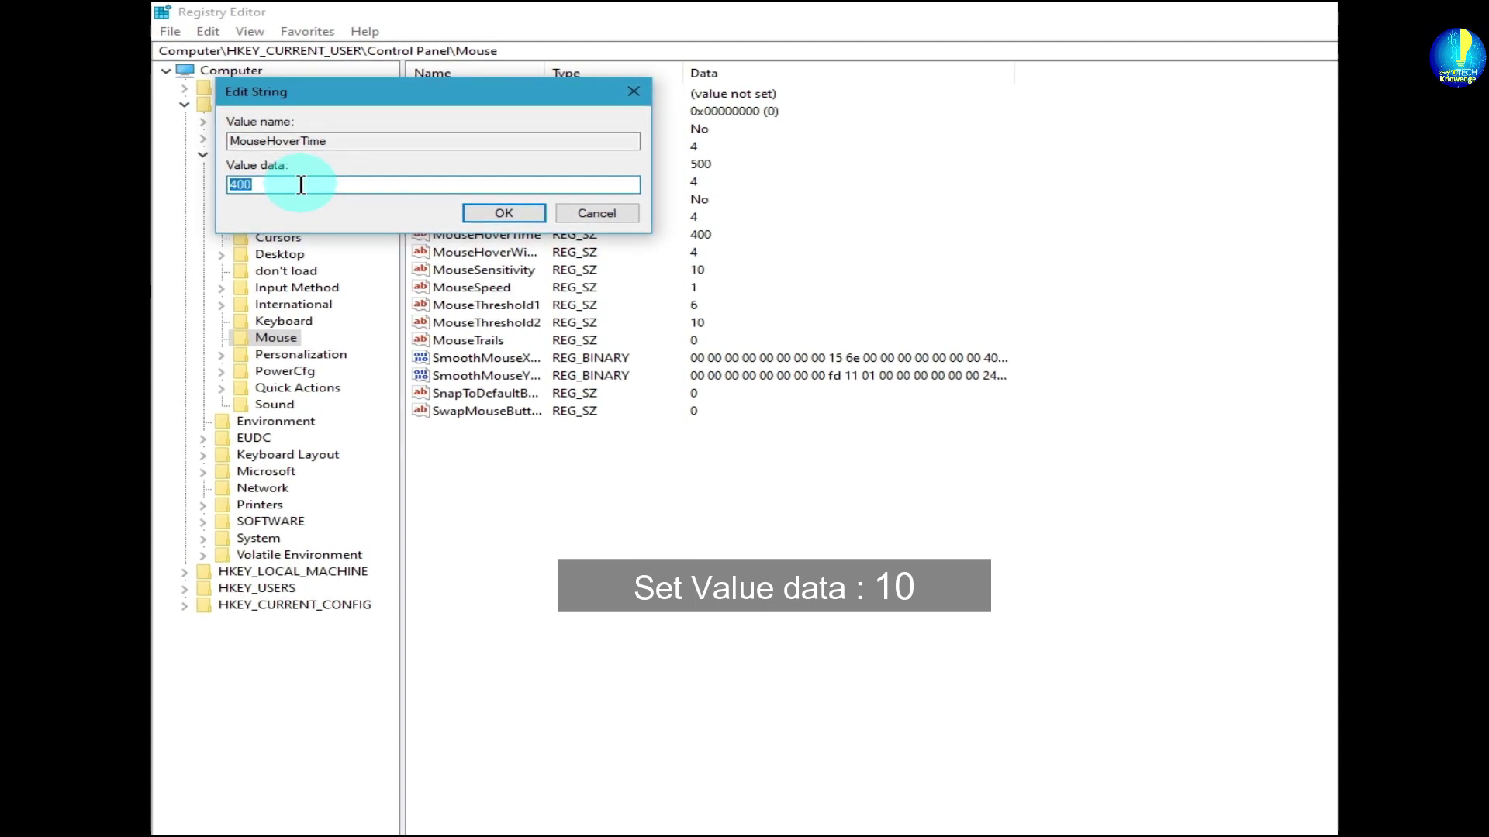
{"action": "type", "text": "10"}
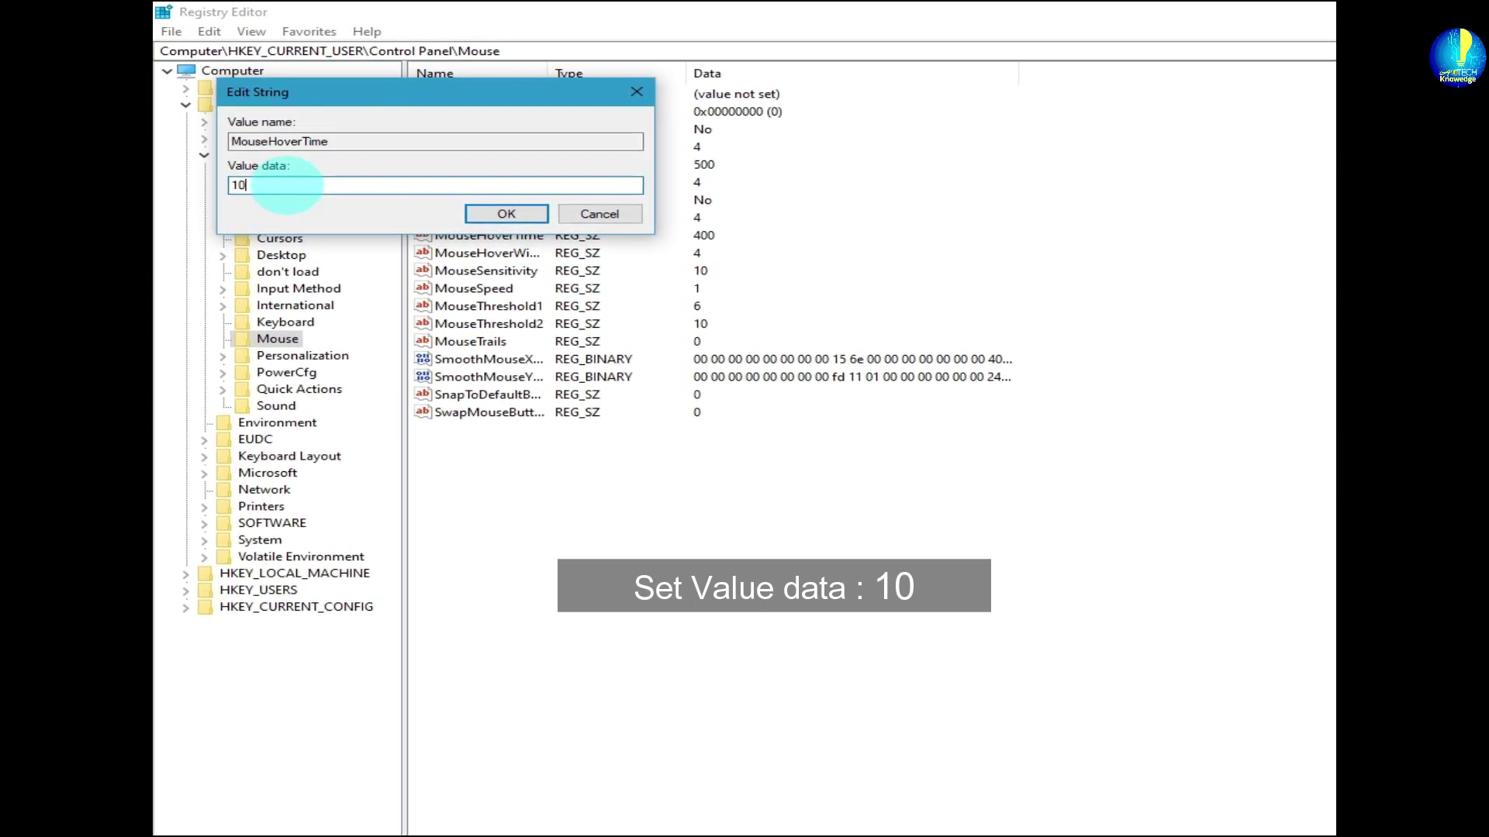
{"action": "left_click", "coordinate": [470, 217]}
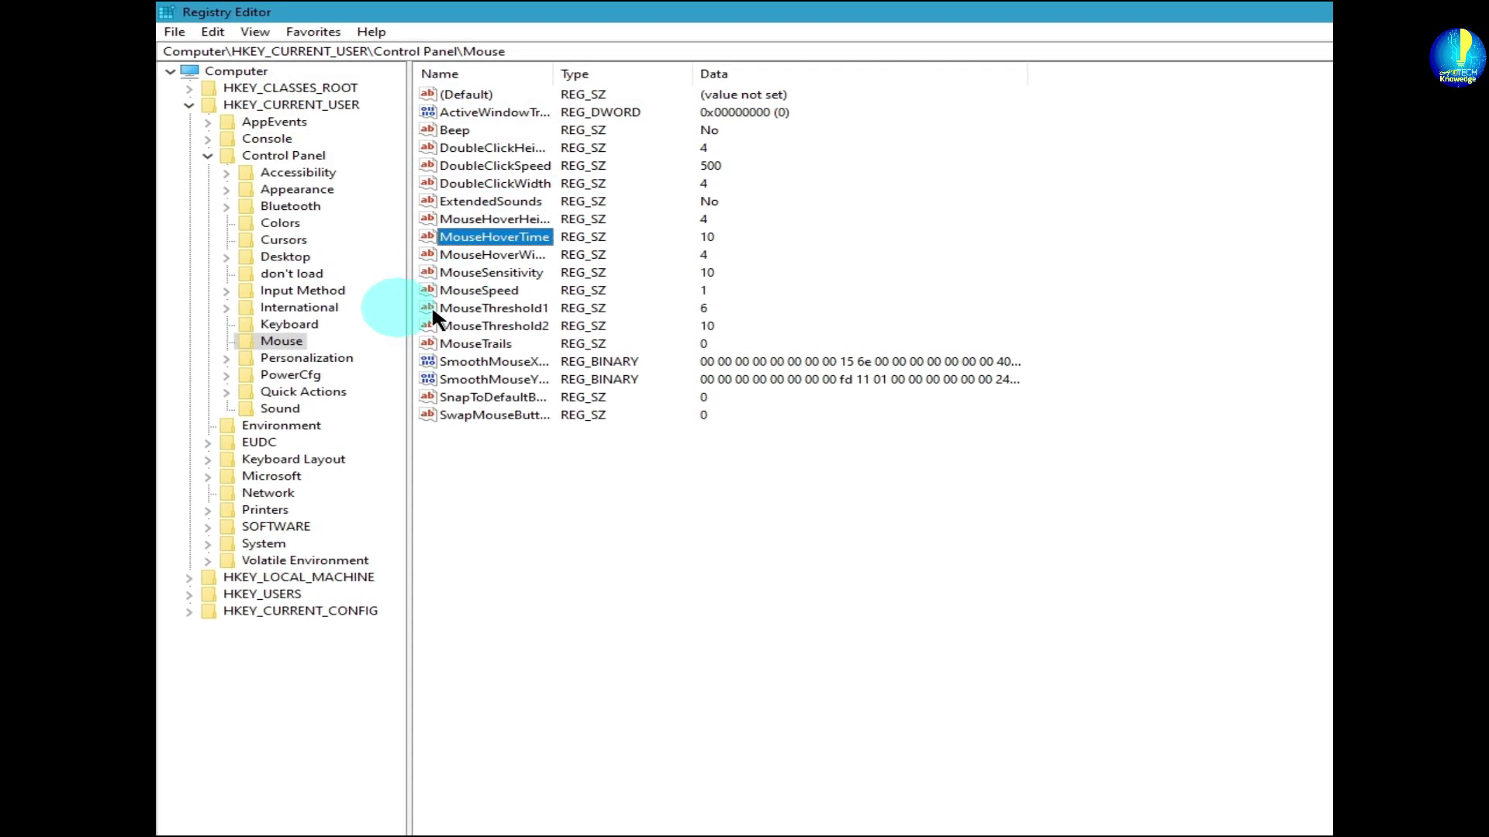
Step: Set the MenuShowDelay value data to 10 in the HKEY_CURRENT_USER\Control Panel\Desktop key
{"action": "left_click", "coordinate": [228, 258]}
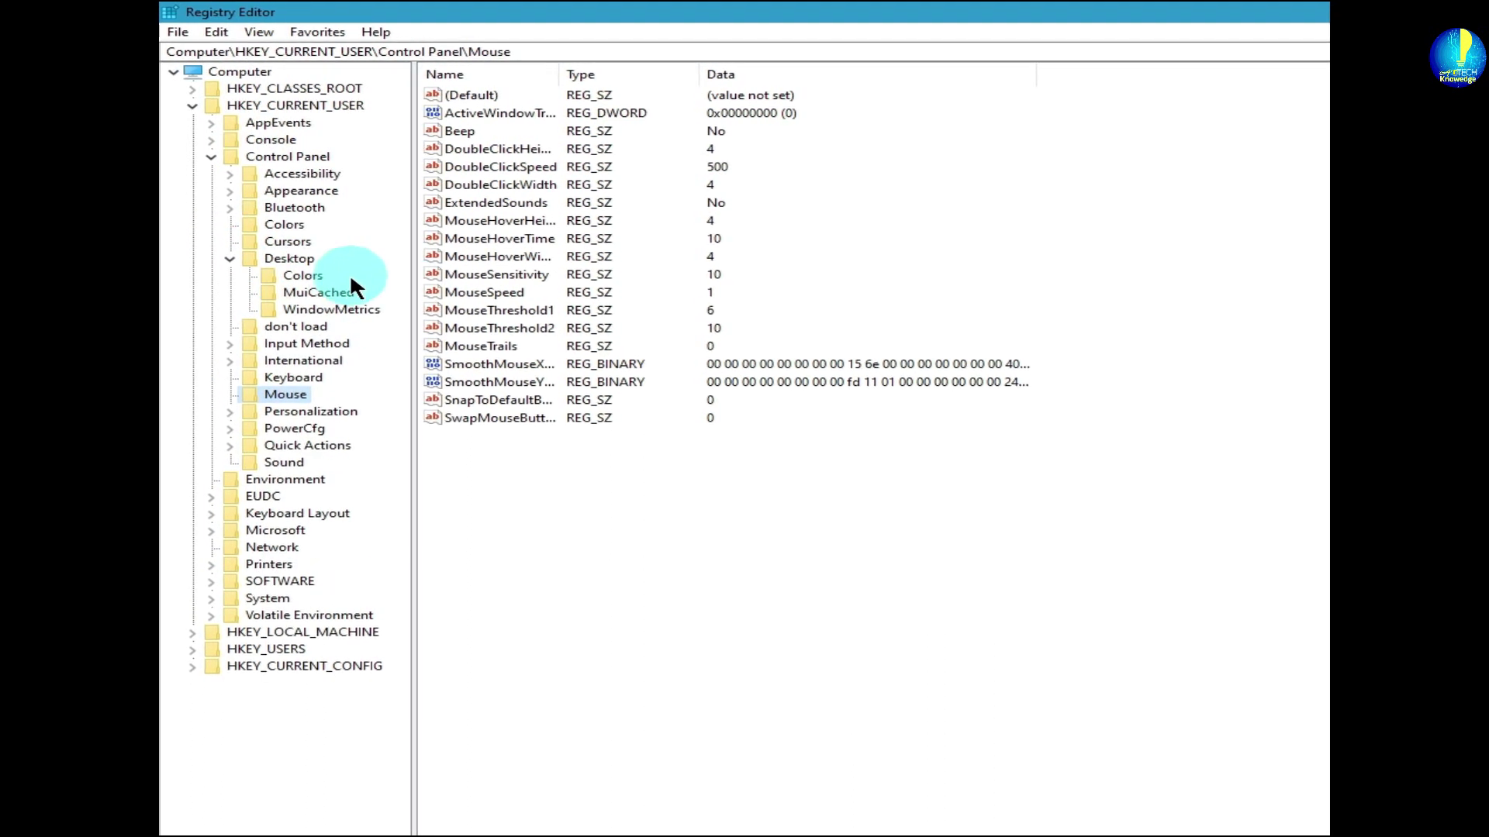
{"action": "left_click", "coordinate": [264, 259]}
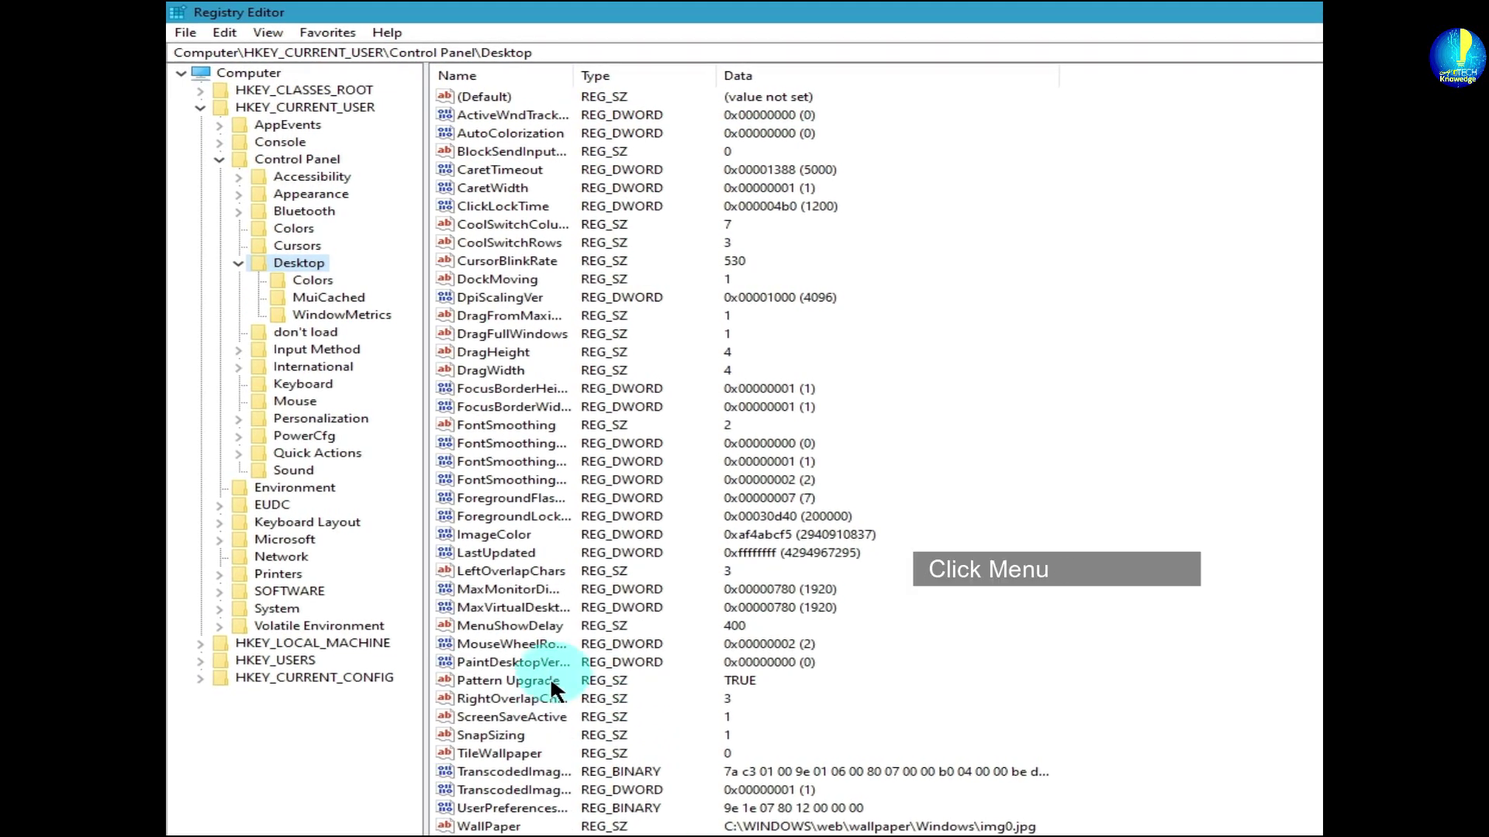
{"action": "double_click", "coordinate": [543, 625]}
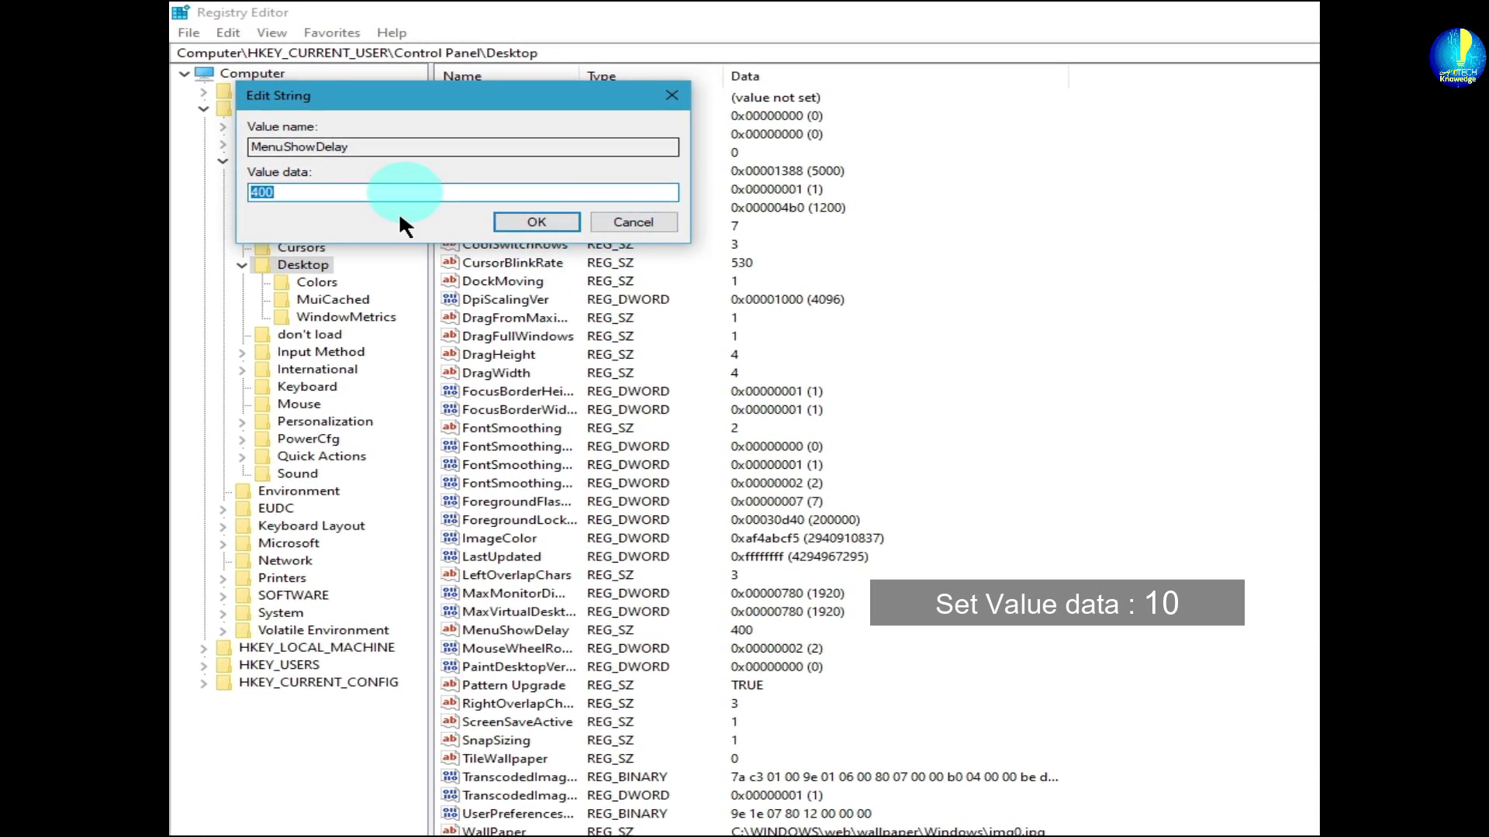
{"action": "type", "text": "10"}
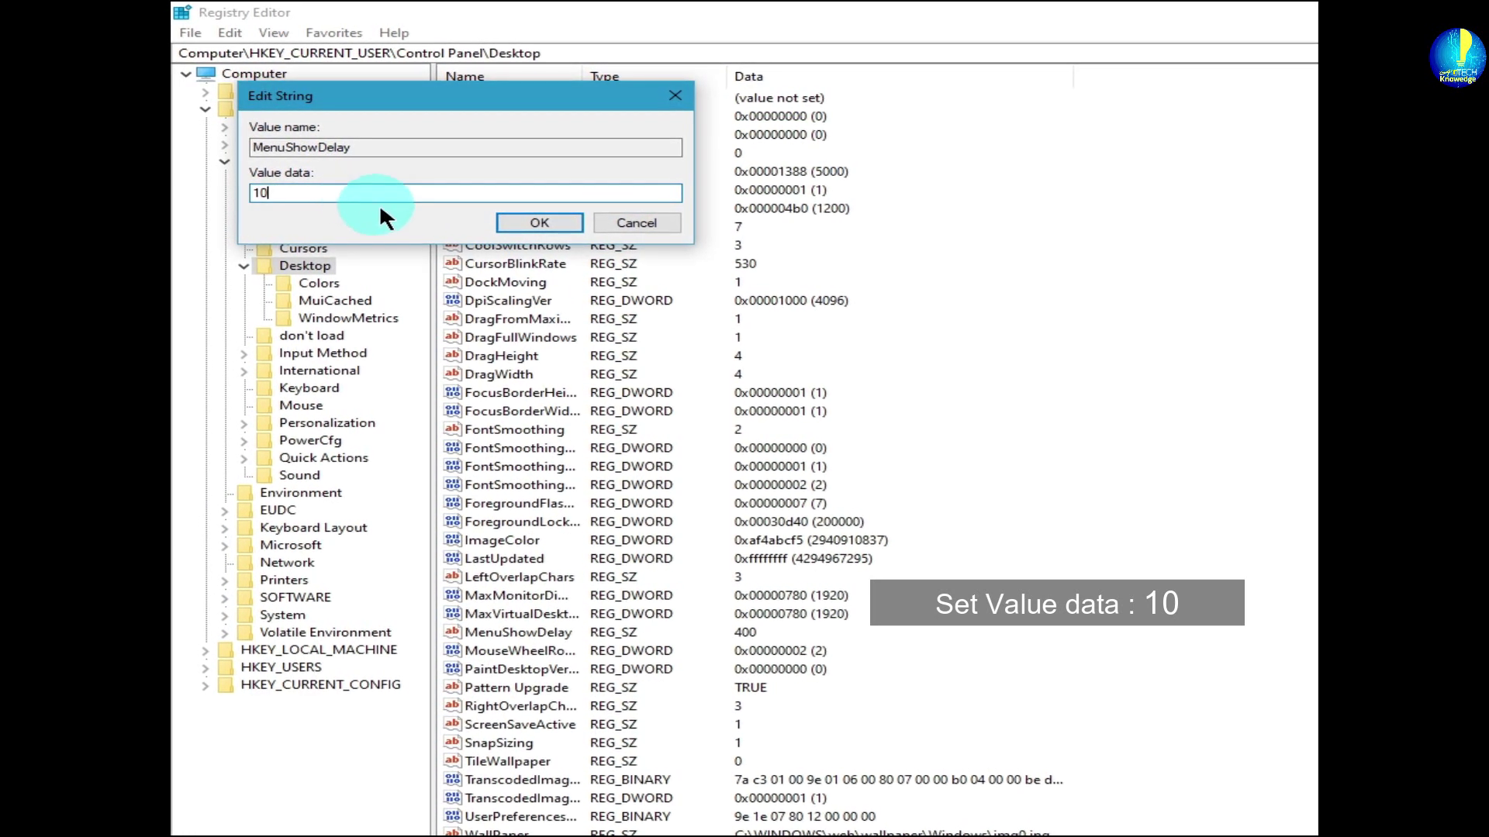
{"action": "left_click", "coordinate": [558, 220]}
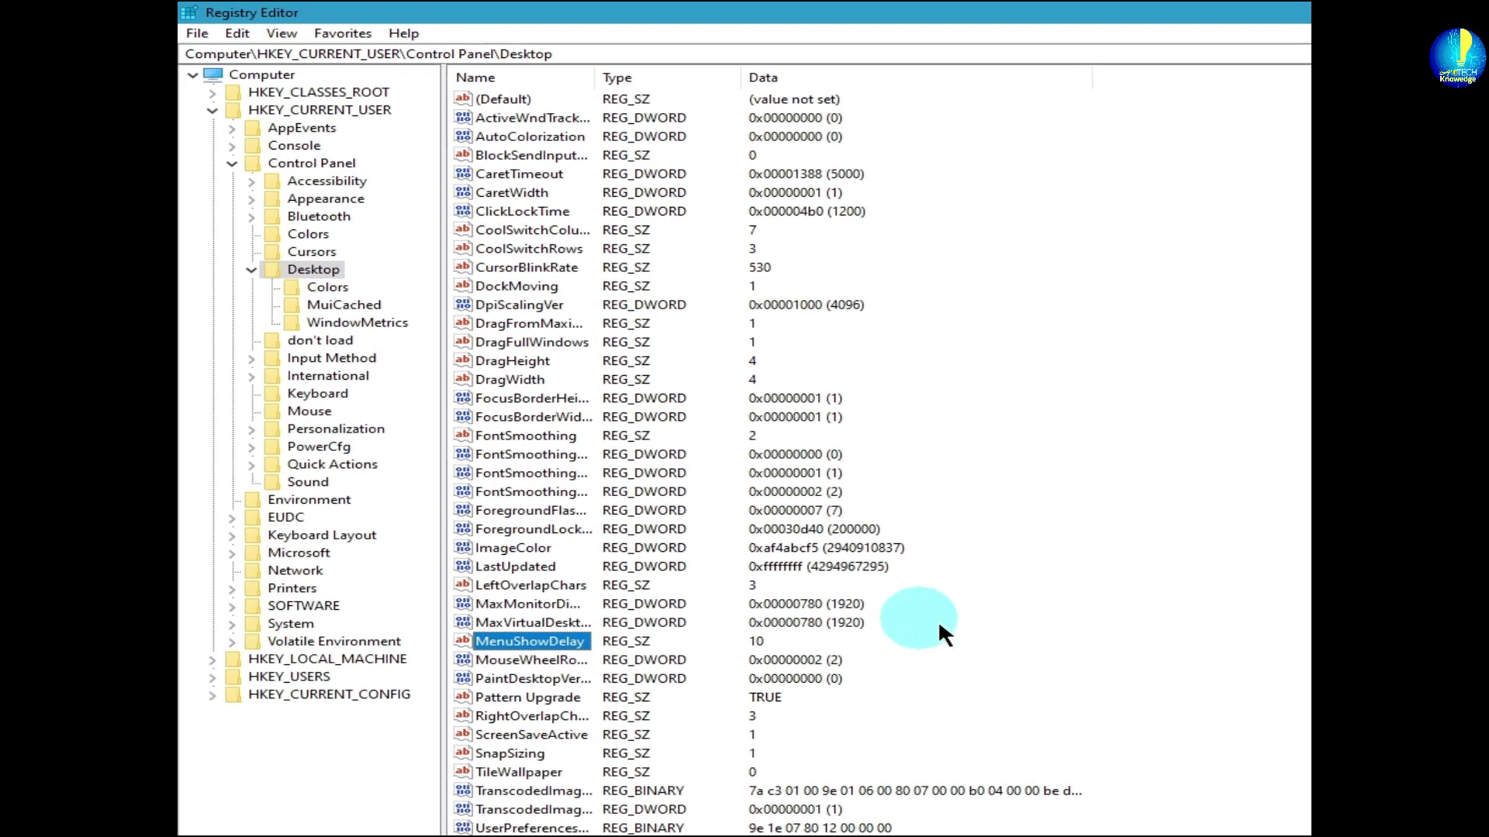
Step: Collapse the expanded keys under HKEY_CURRENT_USER, close Registry Editor and refresh the desktop
{"action": "left_click", "coordinate": [251, 269]}
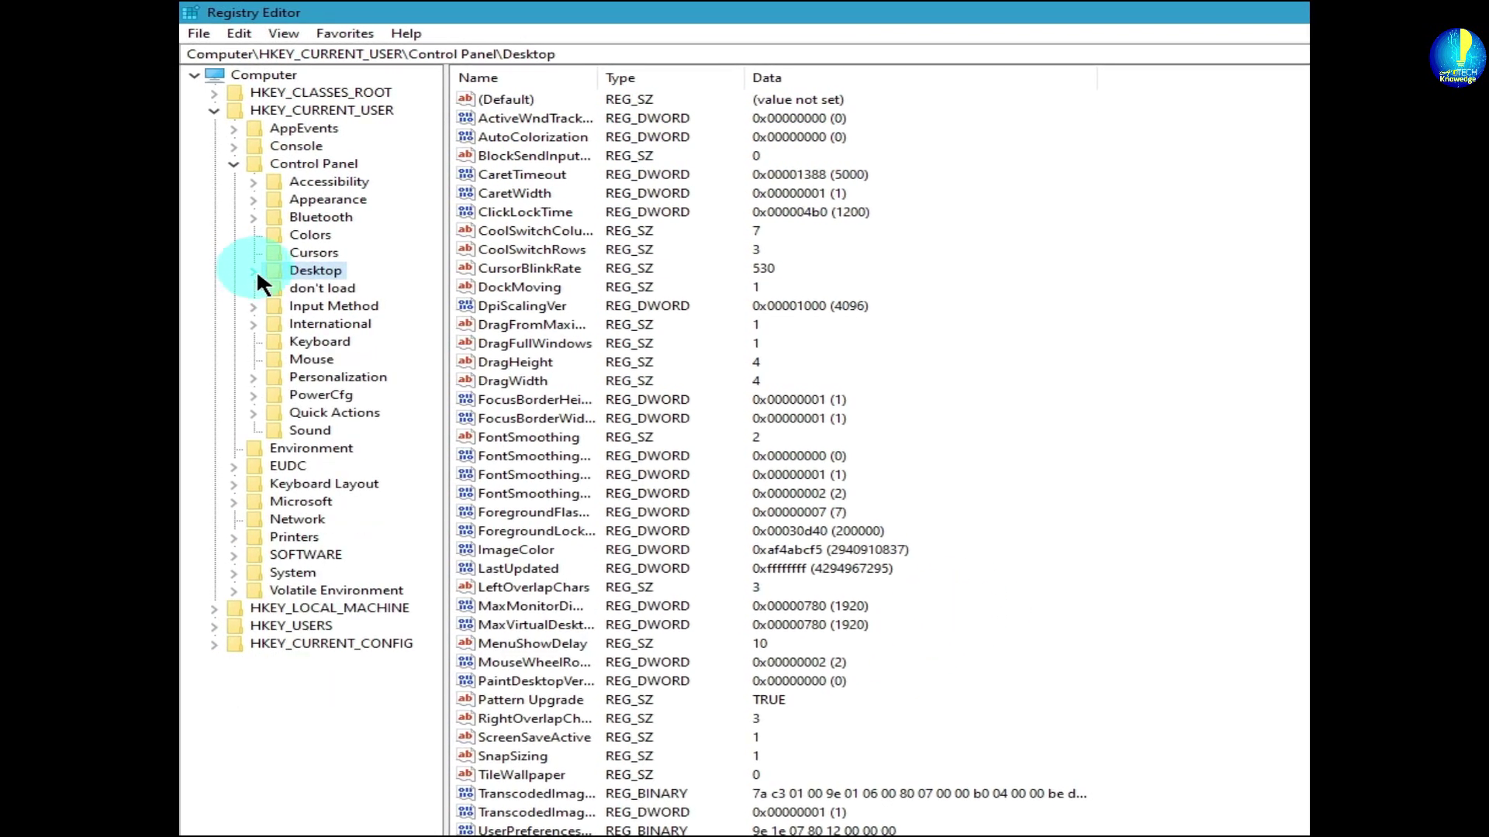
{"action": "left_click", "coordinate": [233, 162]}
{"action": "left_click", "coordinate": [215, 111]}
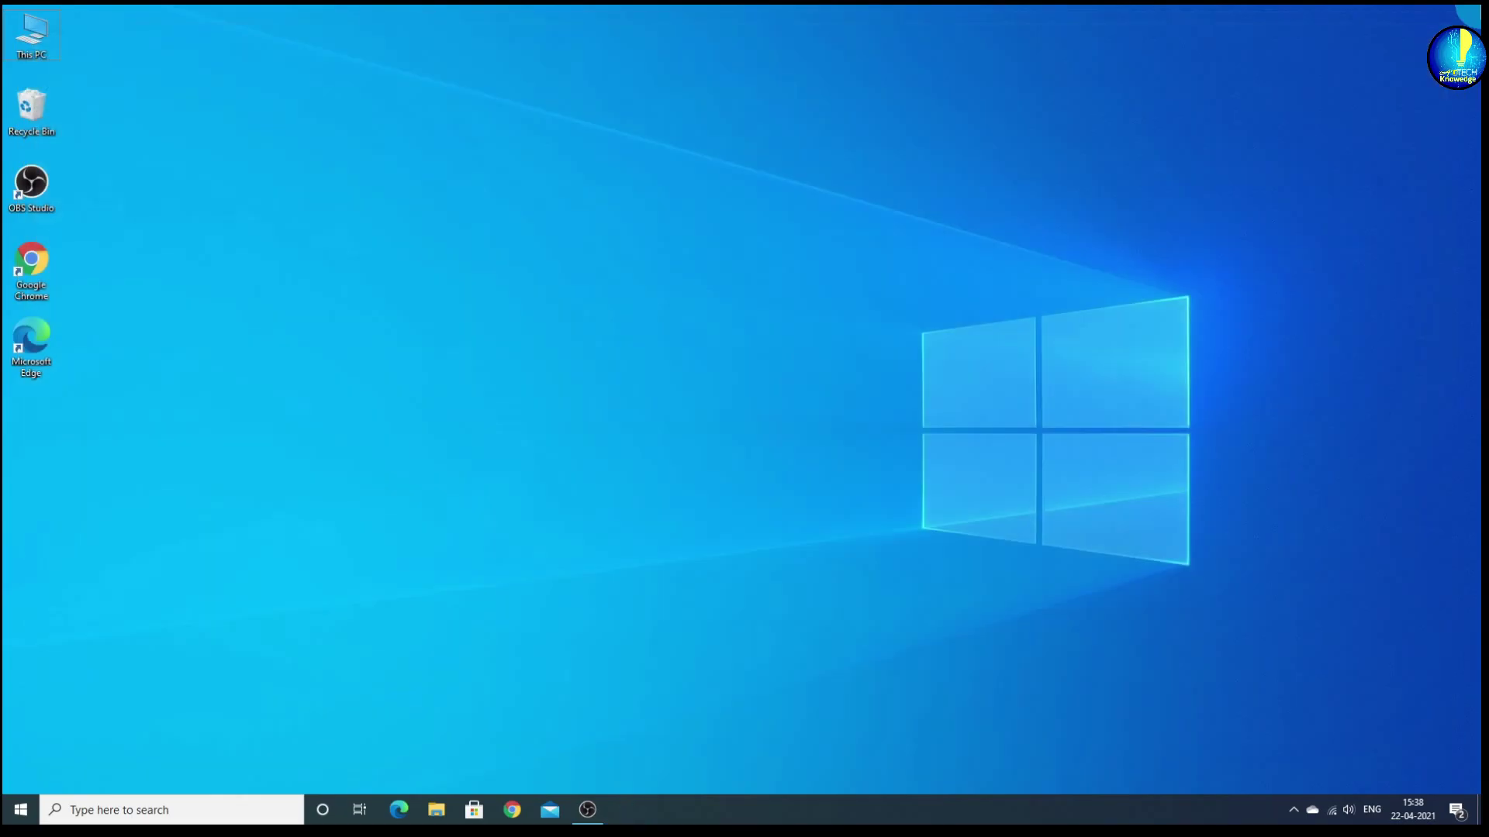
{"action": "right_click", "coordinate": [187, 332]}
{"action": "left_click", "coordinate": [216, 375]}
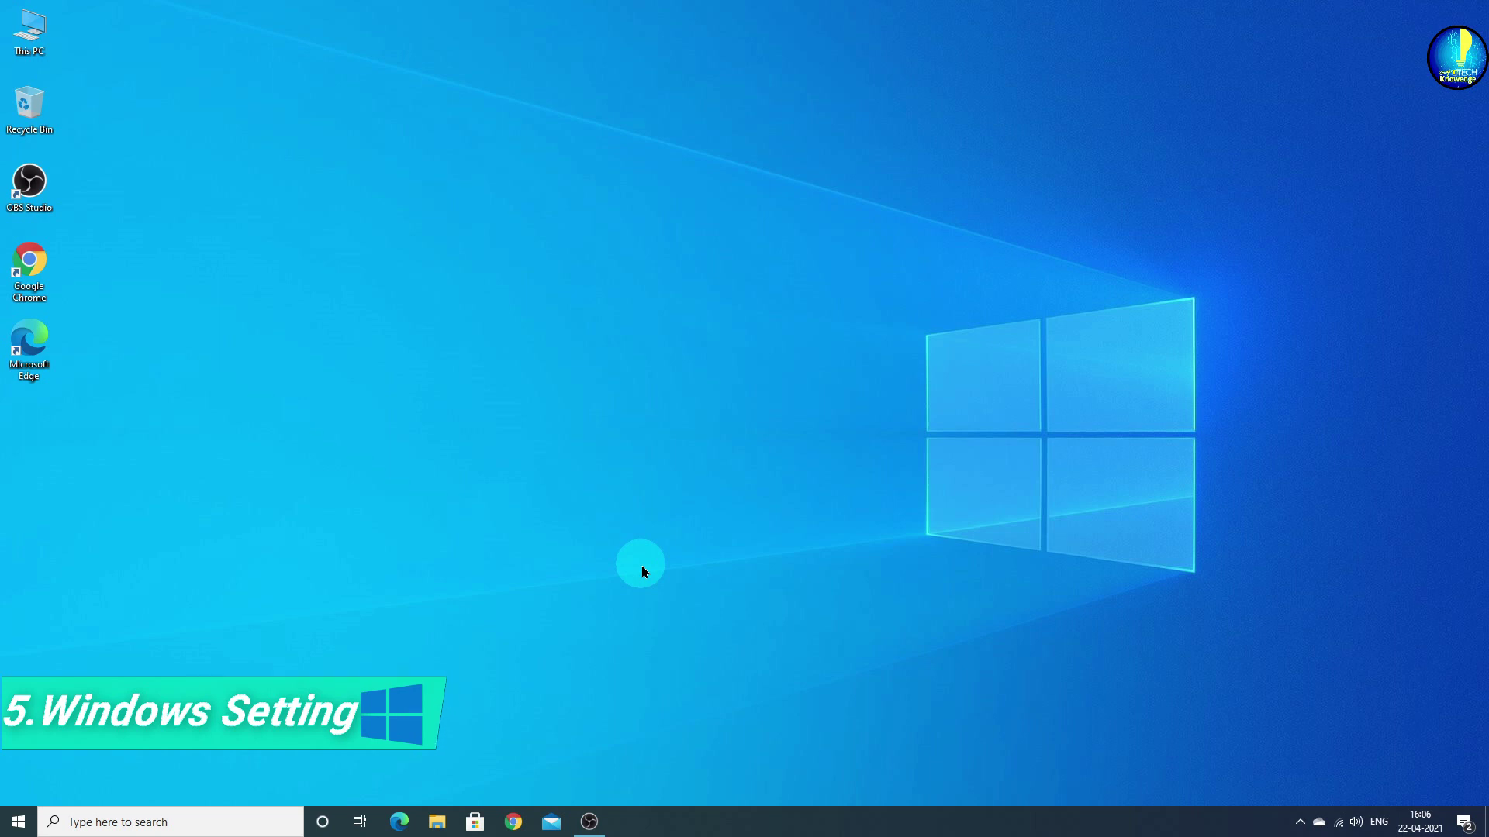
Step: Open Windows Settings and go to the Notifications & actions page of the System settings
{"action": "left_click", "coordinate": [16, 818]}
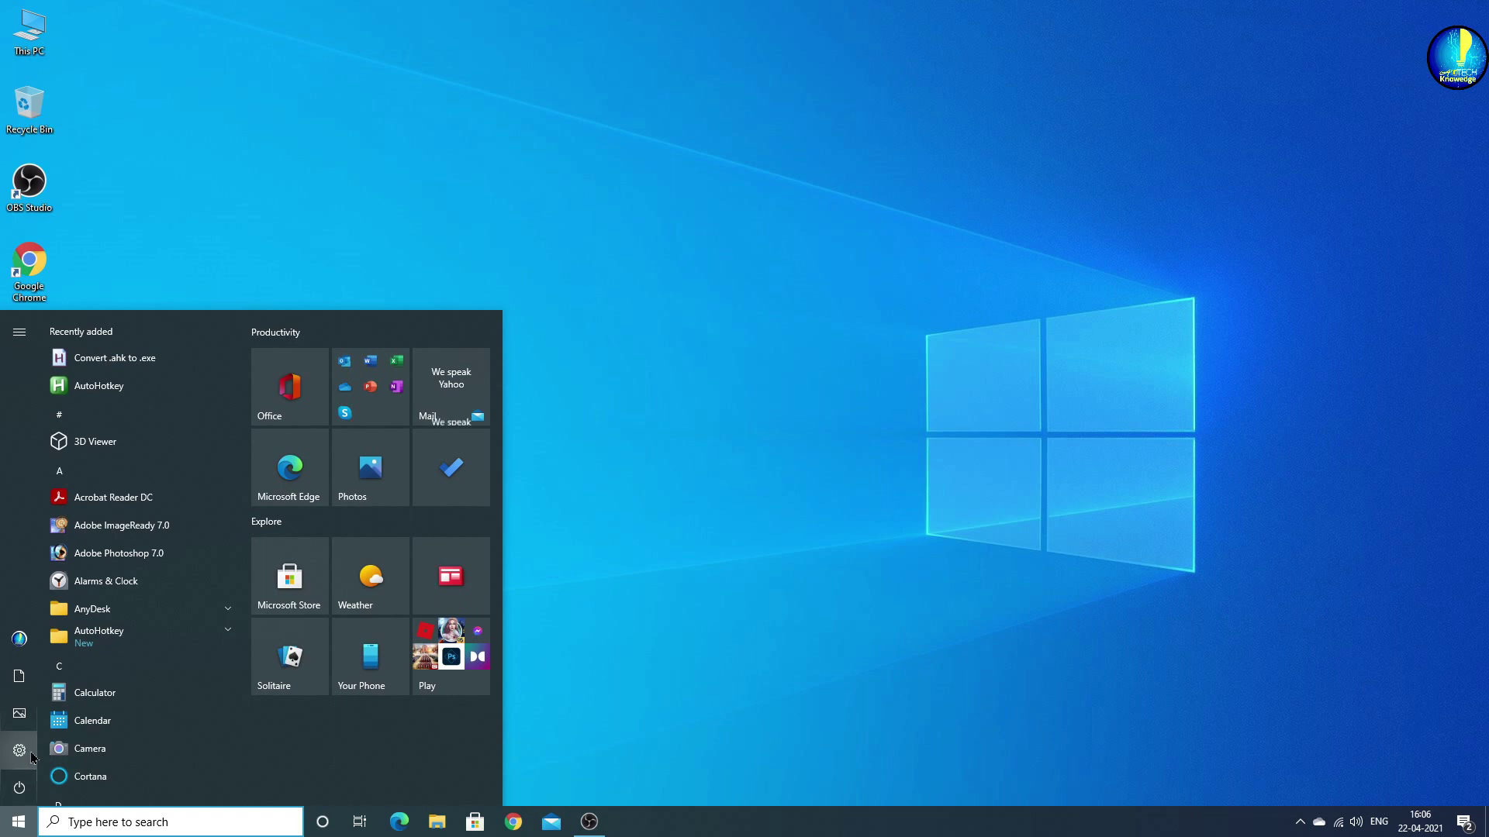
{"action": "mouse_move", "coordinate": [25, 762]}
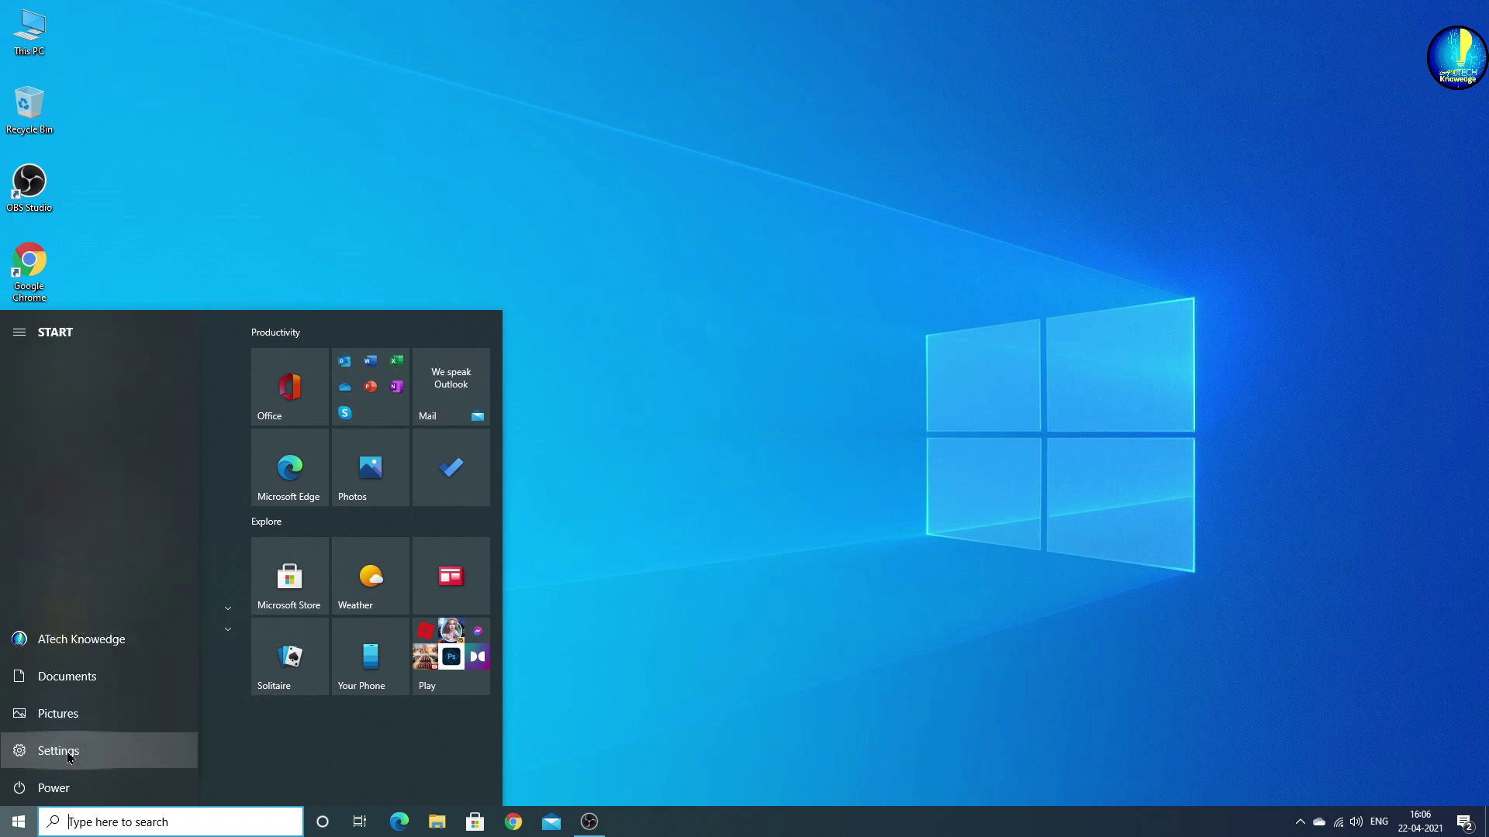
{"action": "left_click", "coordinate": [62, 752]}
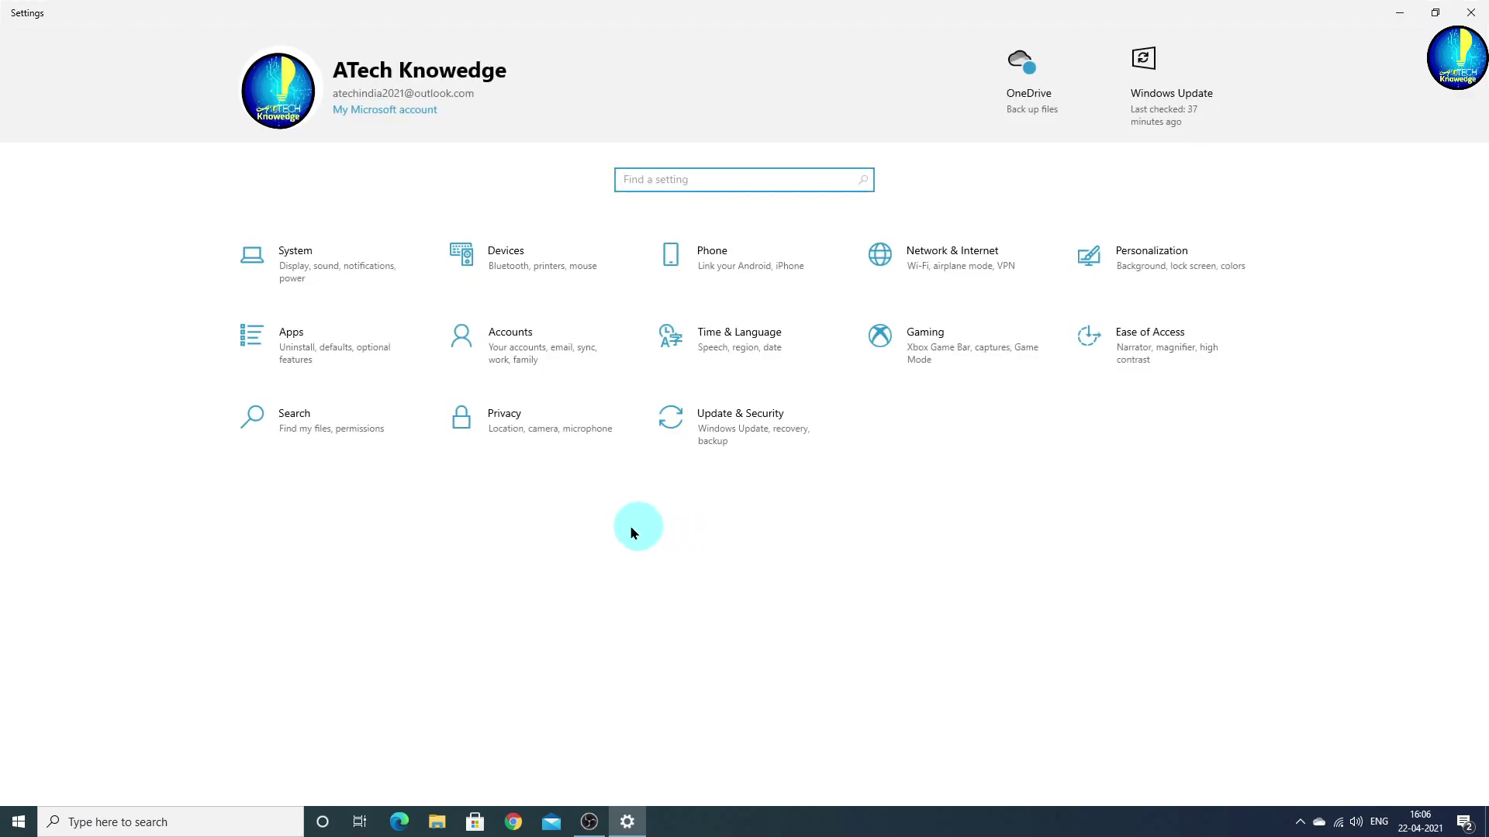
{"action": "left_click", "coordinate": [304, 271]}
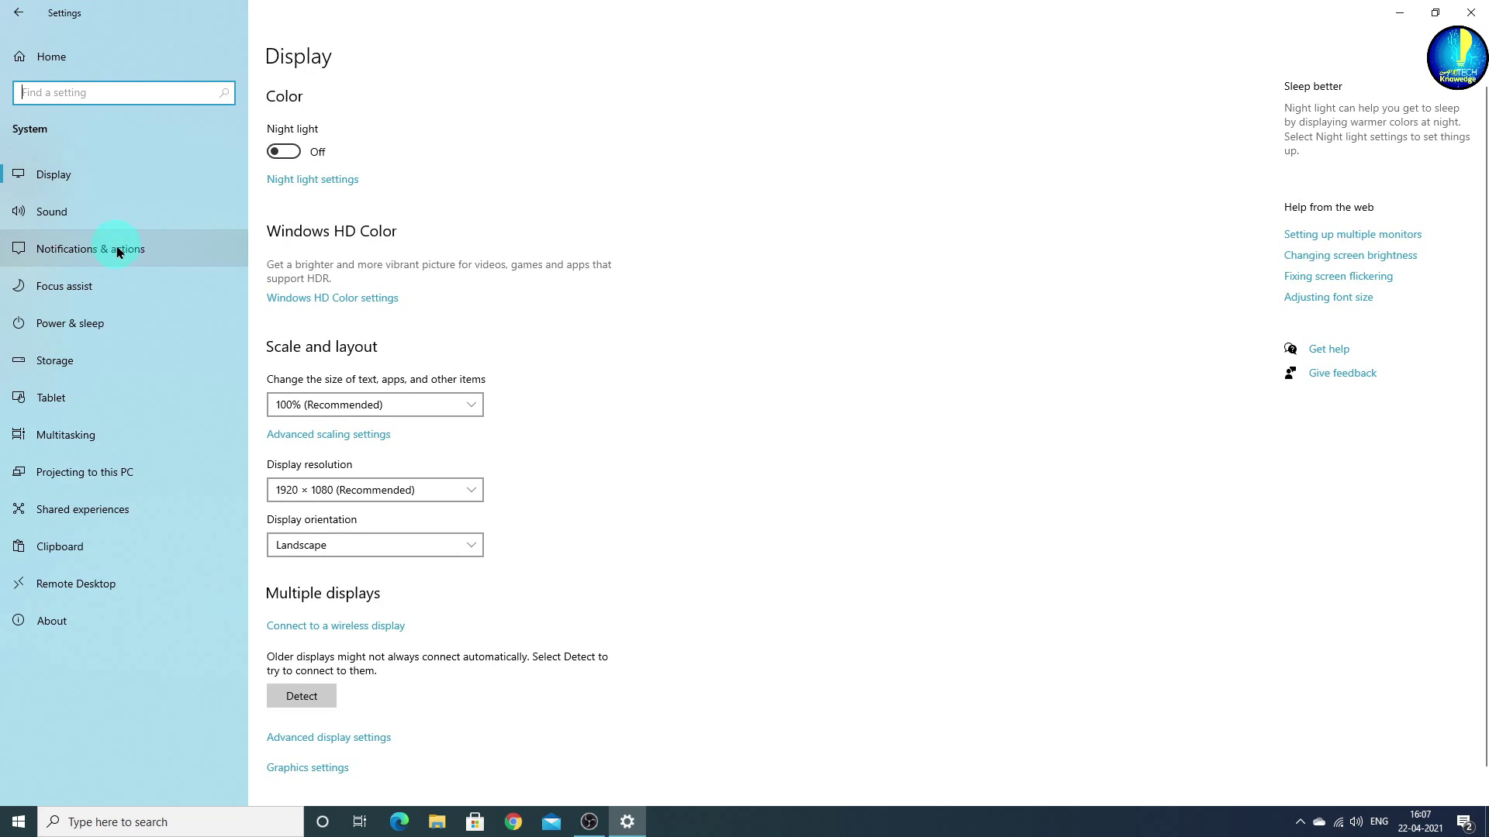
{"action": "left_click", "coordinate": [148, 250]}
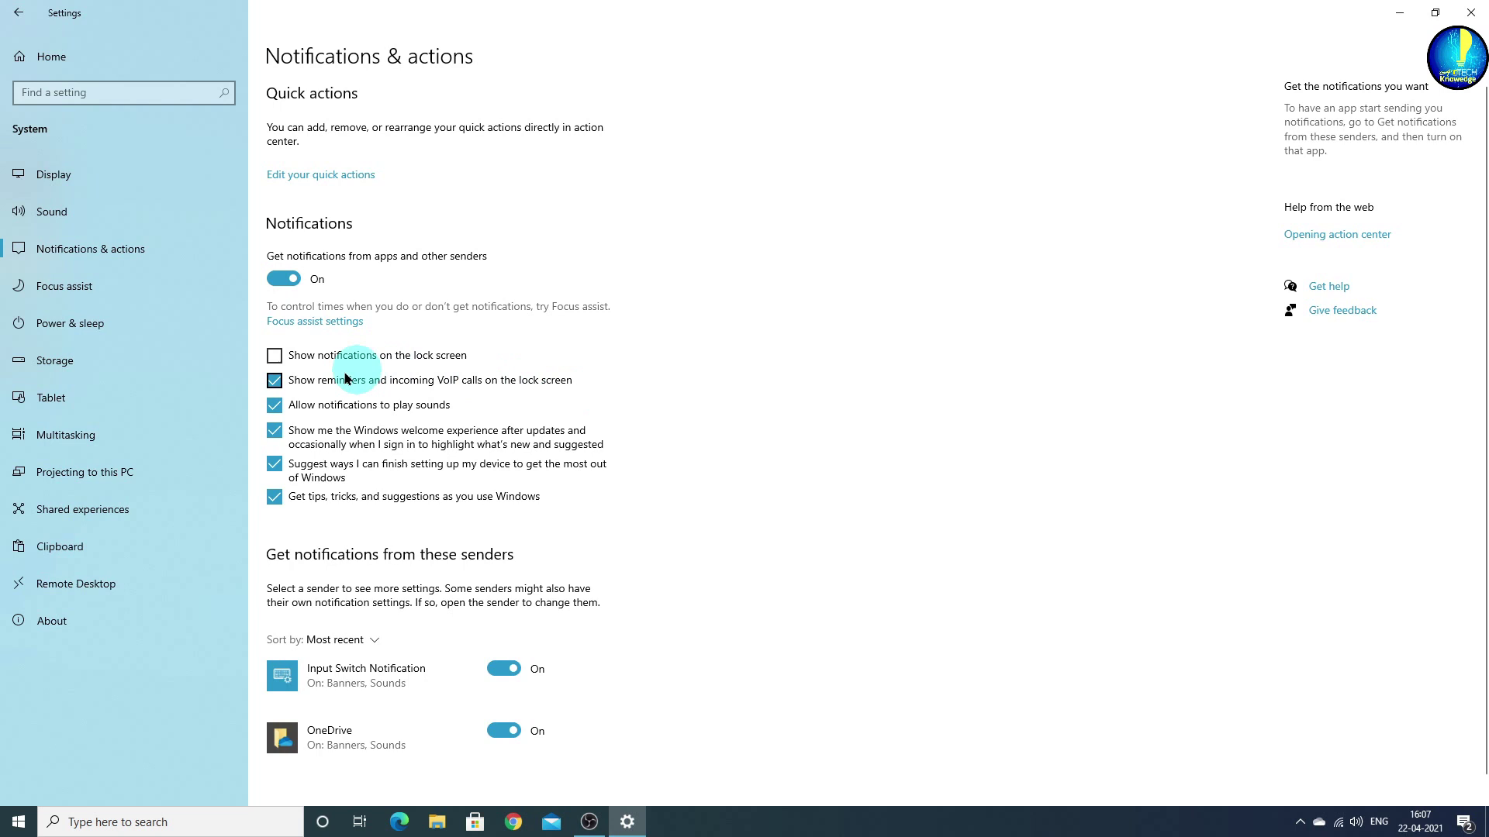
Step: Disable reminders and incoming VoIP calls on the lock screen, and turn off notifications from Input Switch Notification and OneDrive
{"action": "left_click", "coordinate": [275, 381]}
{"action": "scroll", "coordinate": [388, 421], "scroll_direction": "down", "scroll_amount": 1}
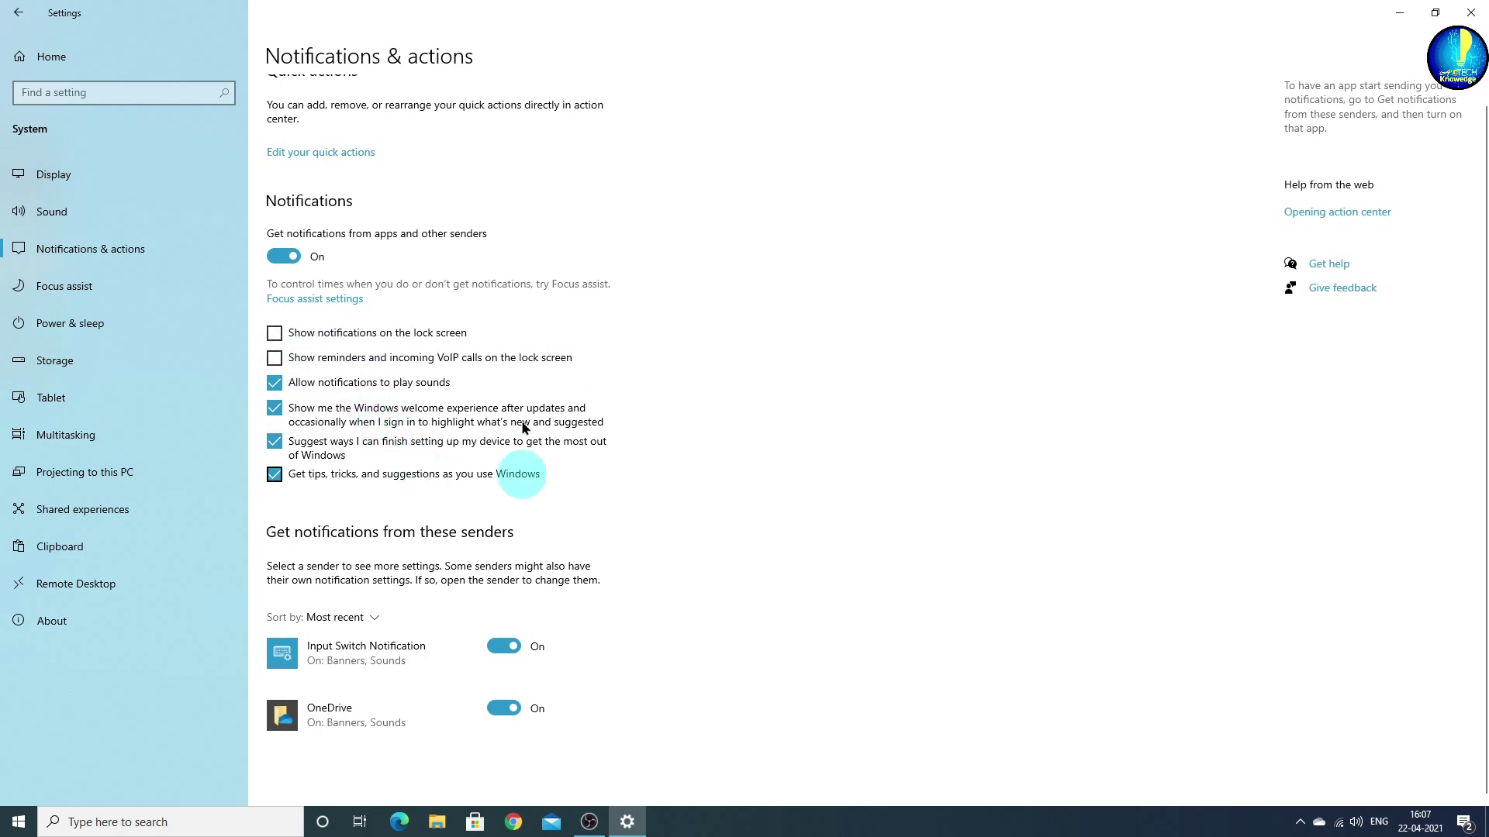
{"action": "left_click", "coordinate": [514, 650]}
{"action": "left_click", "coordinate": [503, 708]}
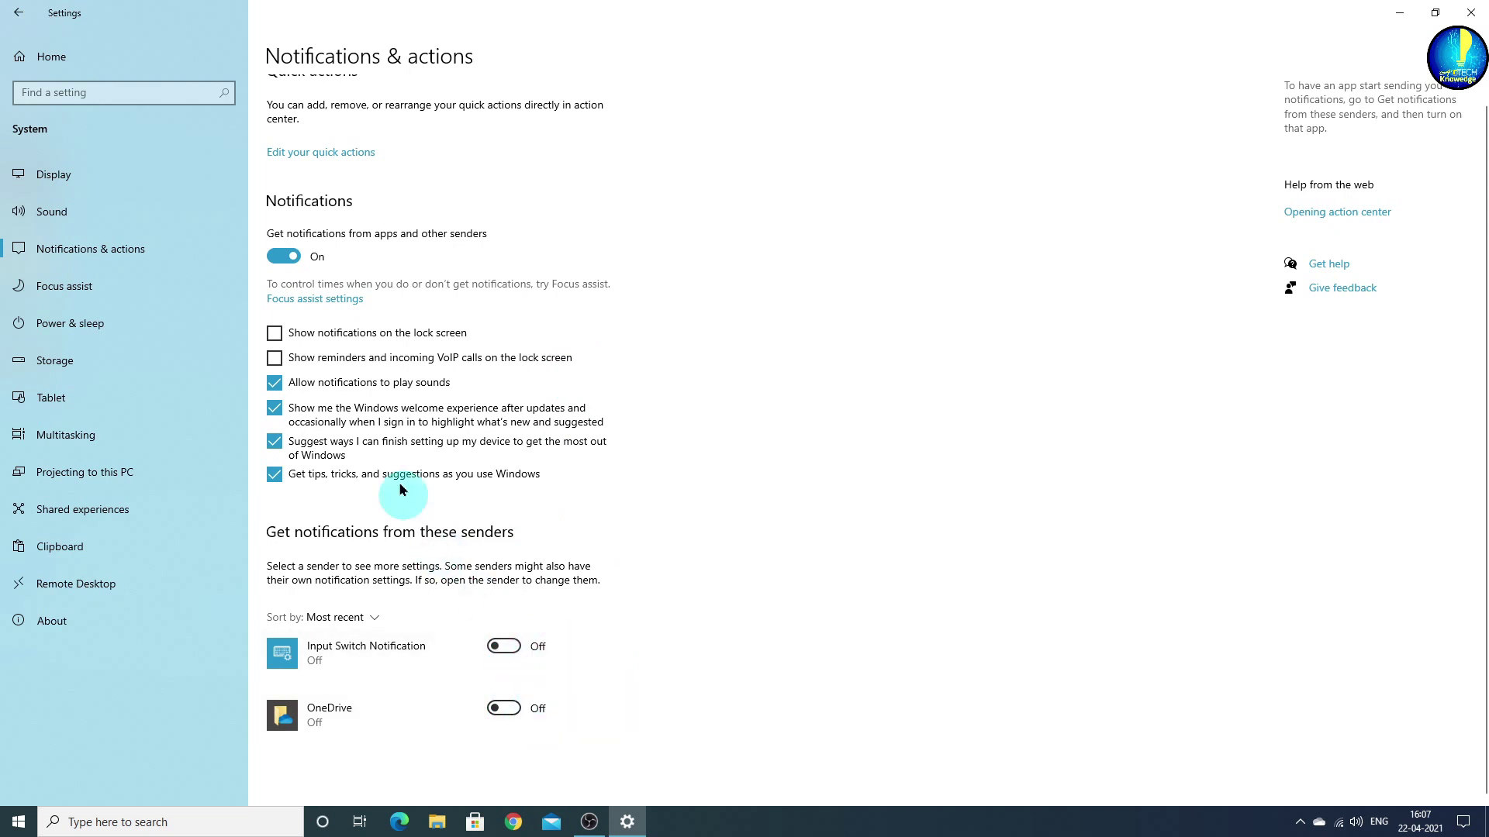
Step: In the Gaming settings, turn off Xbox Game Bar and disable opening it with the controller button
{"action": "left_click", "coordinate": [92, 58]}
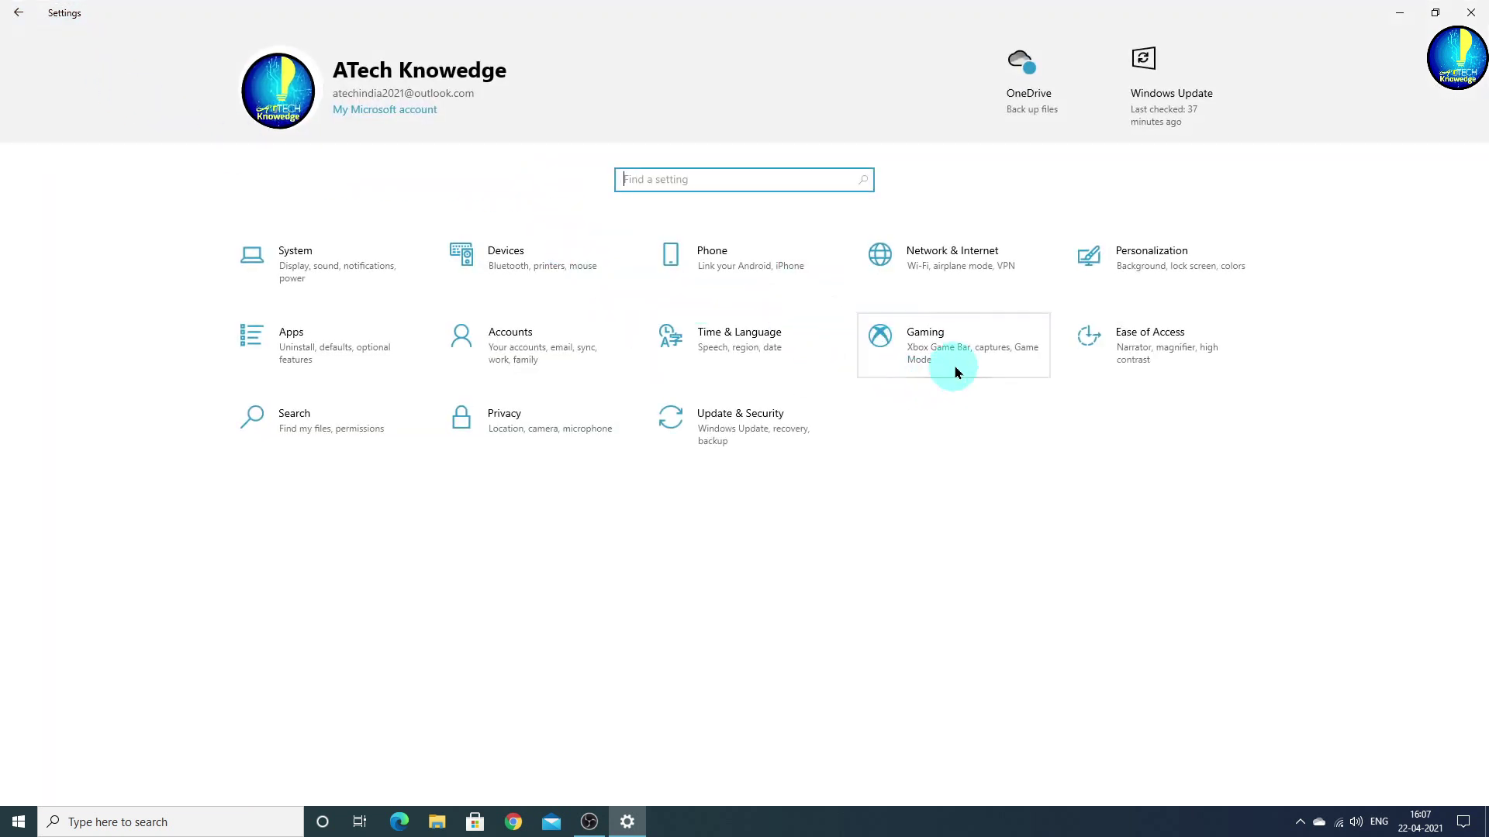
{"action": "left_click", "coordinate": [938, 351]}
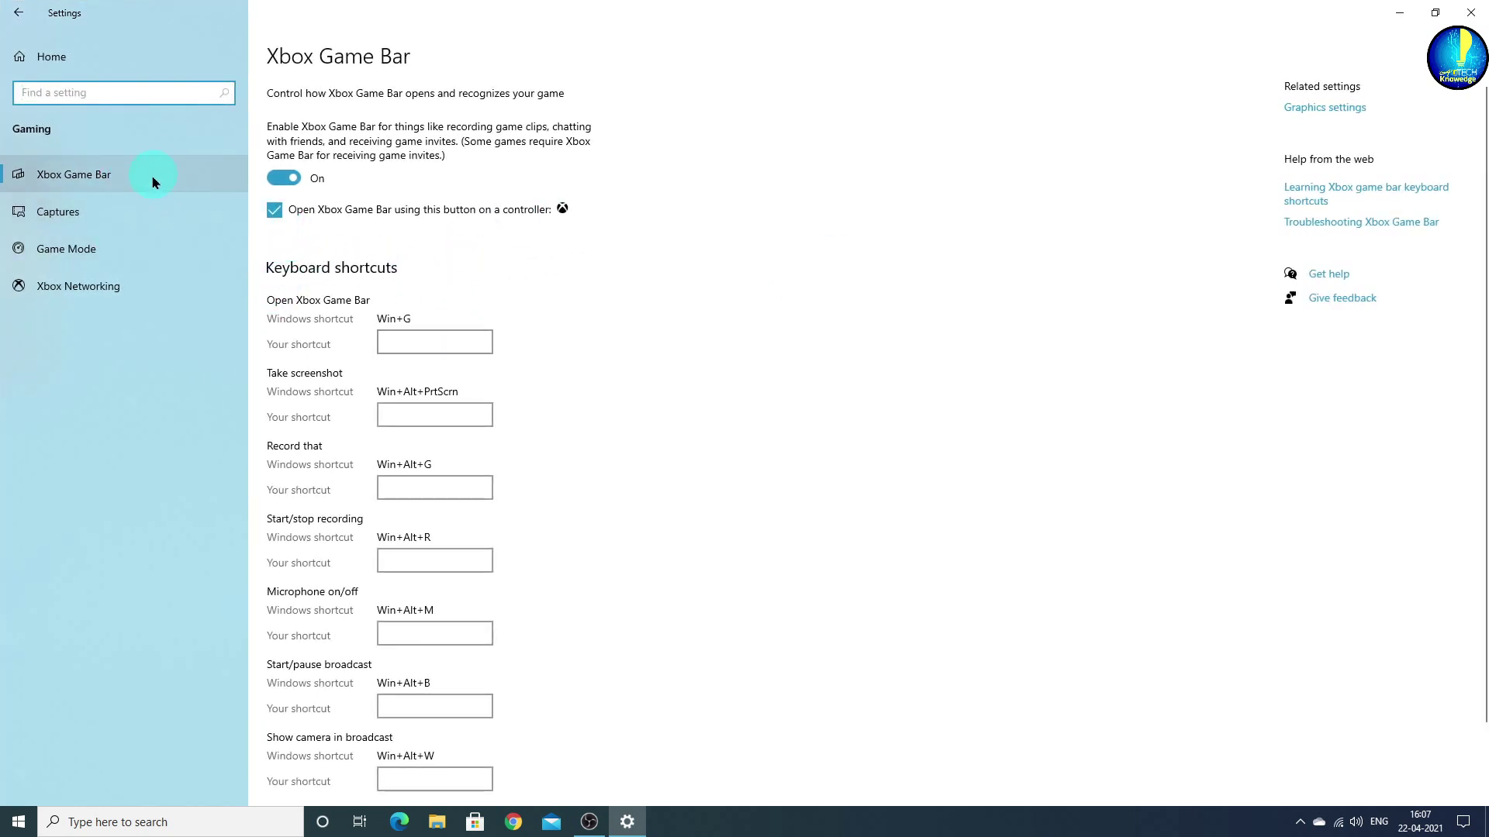
{"action": "left_click", "coordinate": [112, 169]}
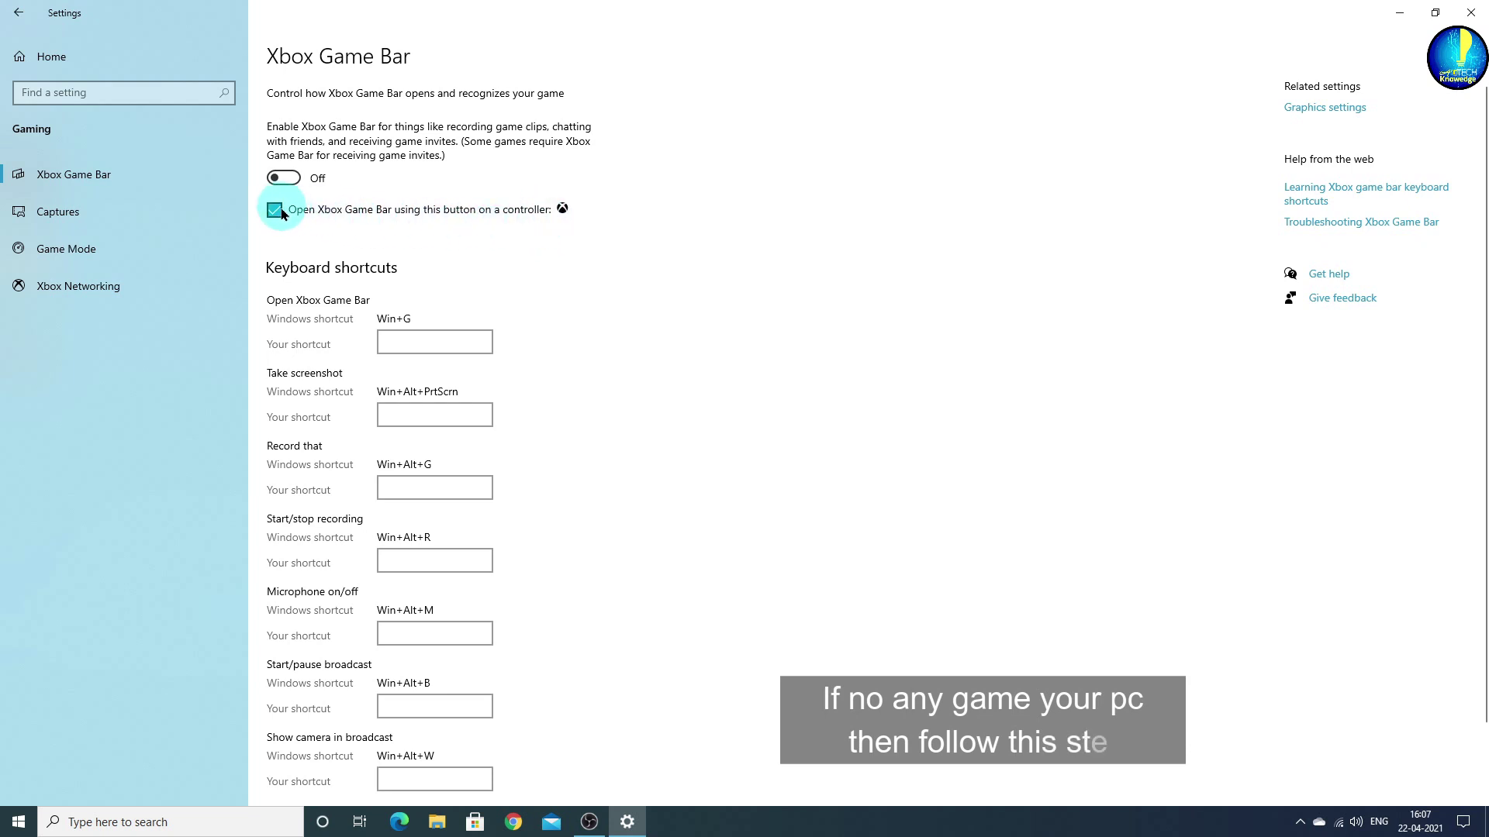
{"action": "scroll", "coordinate": [399, 345], "scroll_direction": "down", "scroll_amount": 3}
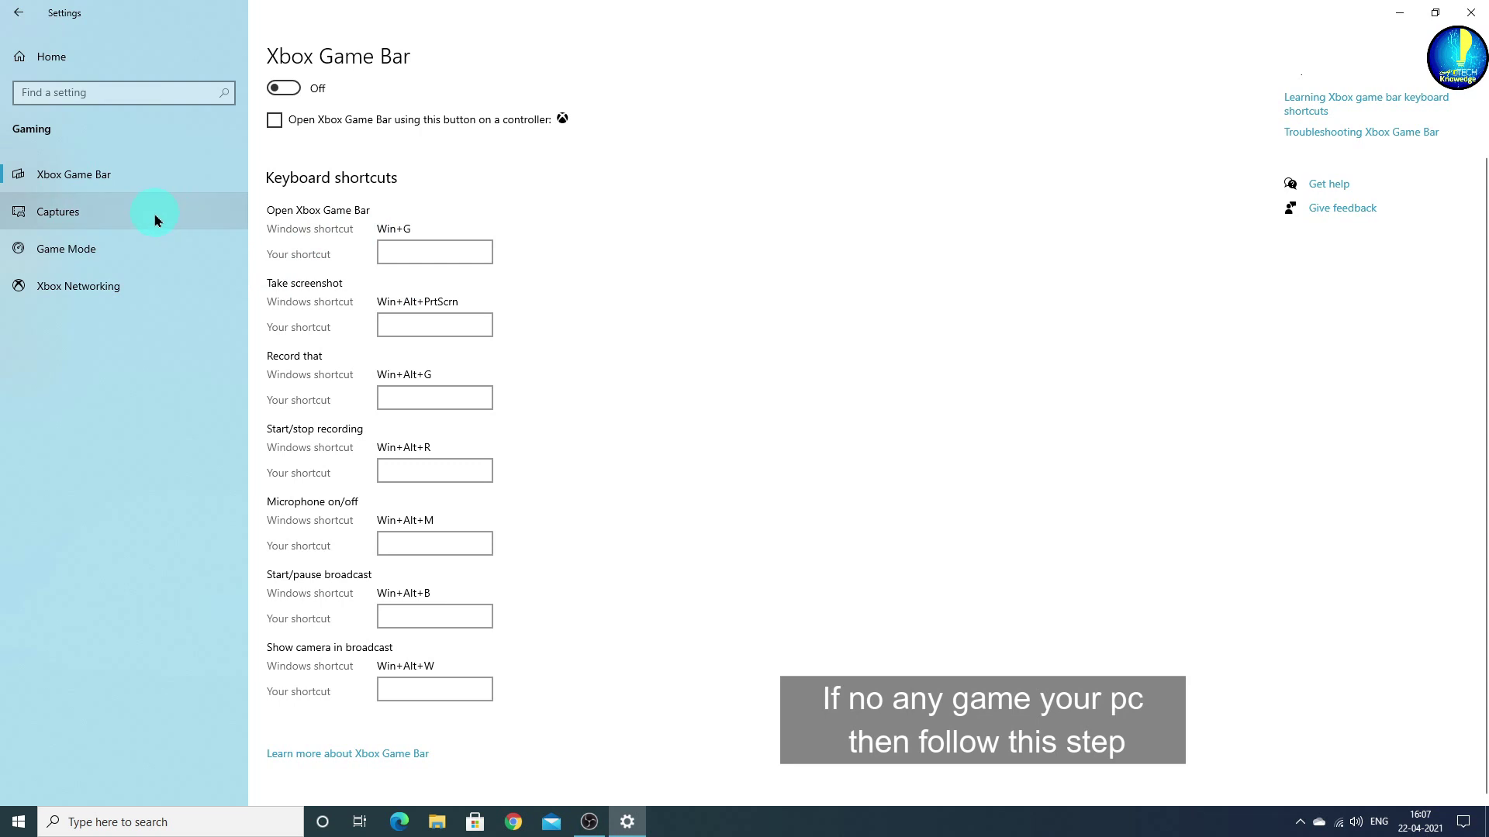
Step: In the Gaming settings, turn off background recording and mouse cursor capture under Captures, and make sure Game Mode is off
{"action": "left_click", "coordinate": [77, 216]}
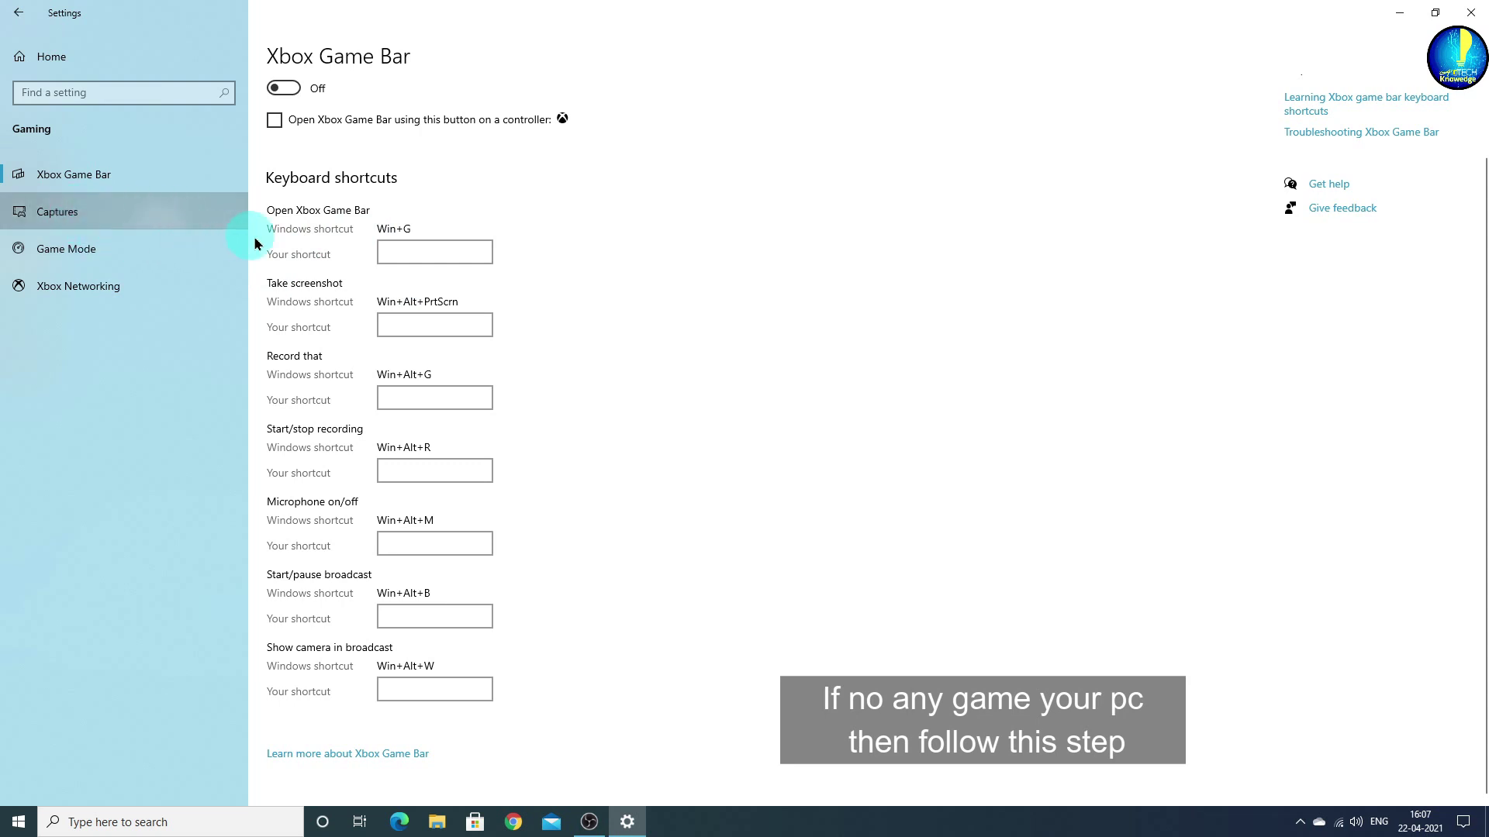
{"action": "scroll", "coordinate": [330, 375], "scroll_direction": "down", "scroll_amount": 3}
{"action": "scroll", "coordinate": [342, 359], "scroll_direction": "up", "scroll_amount": 2}
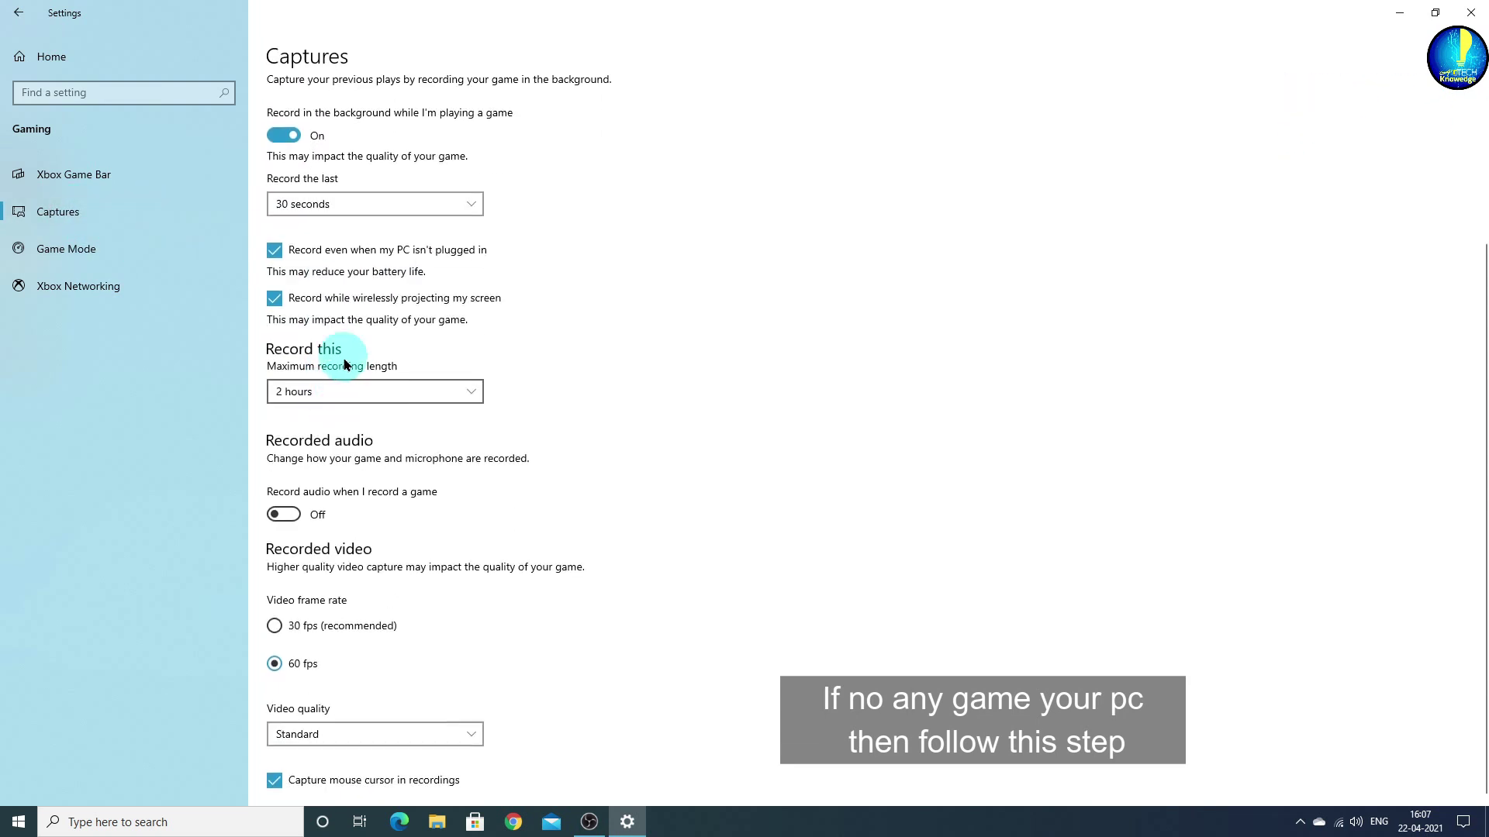
{"action": "scroll", "coordinate": [458, 223], "scroll_direction": "up", "scroll_amount": 2}
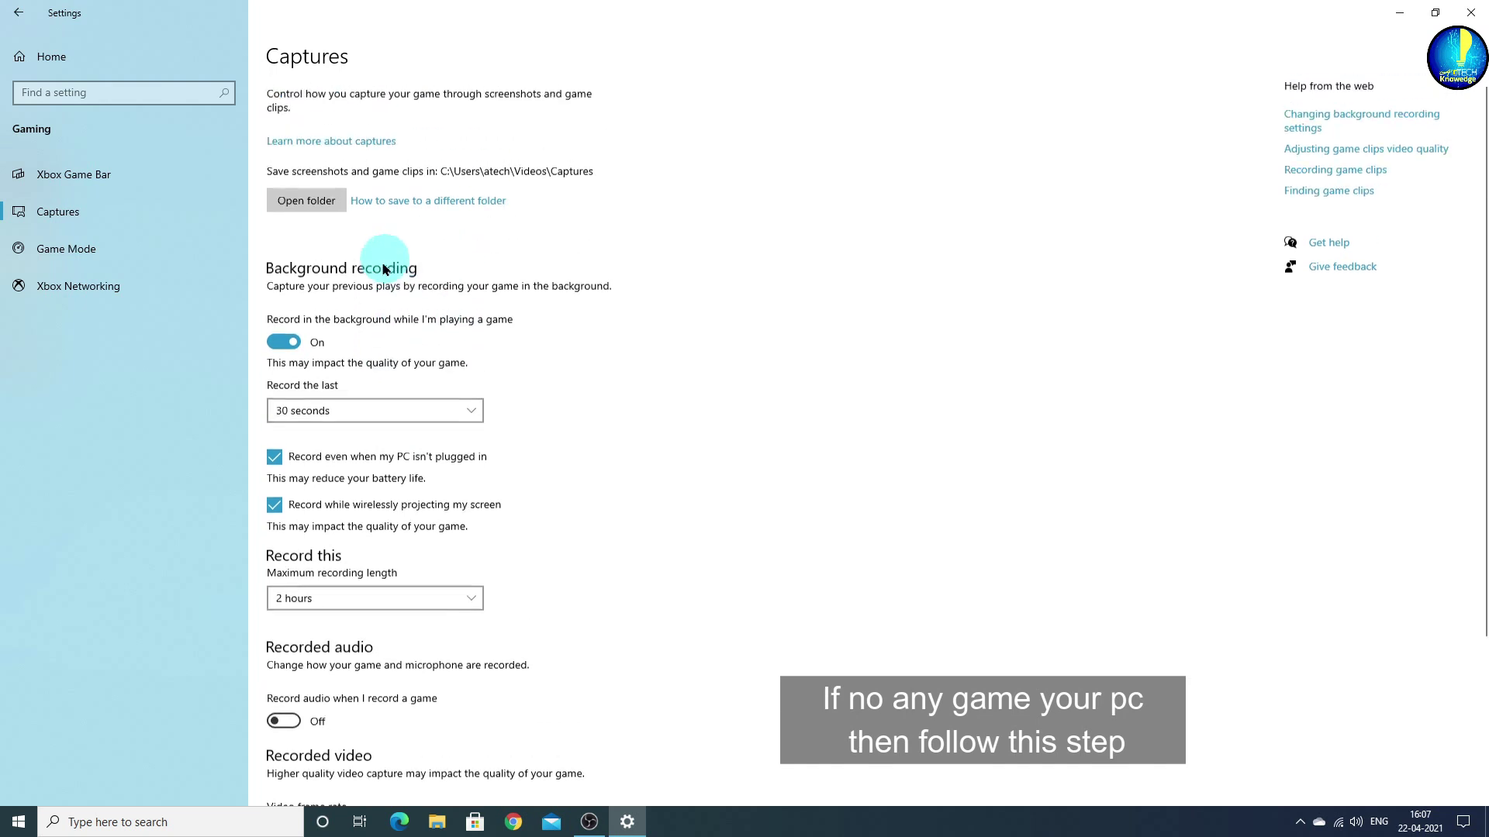
{"action": "left_click", "coordinate": [300, 357]}
{"action": "scroll", "coordinate": [342, 388], "scroll_direction": "down", "scroll_amount": 1}
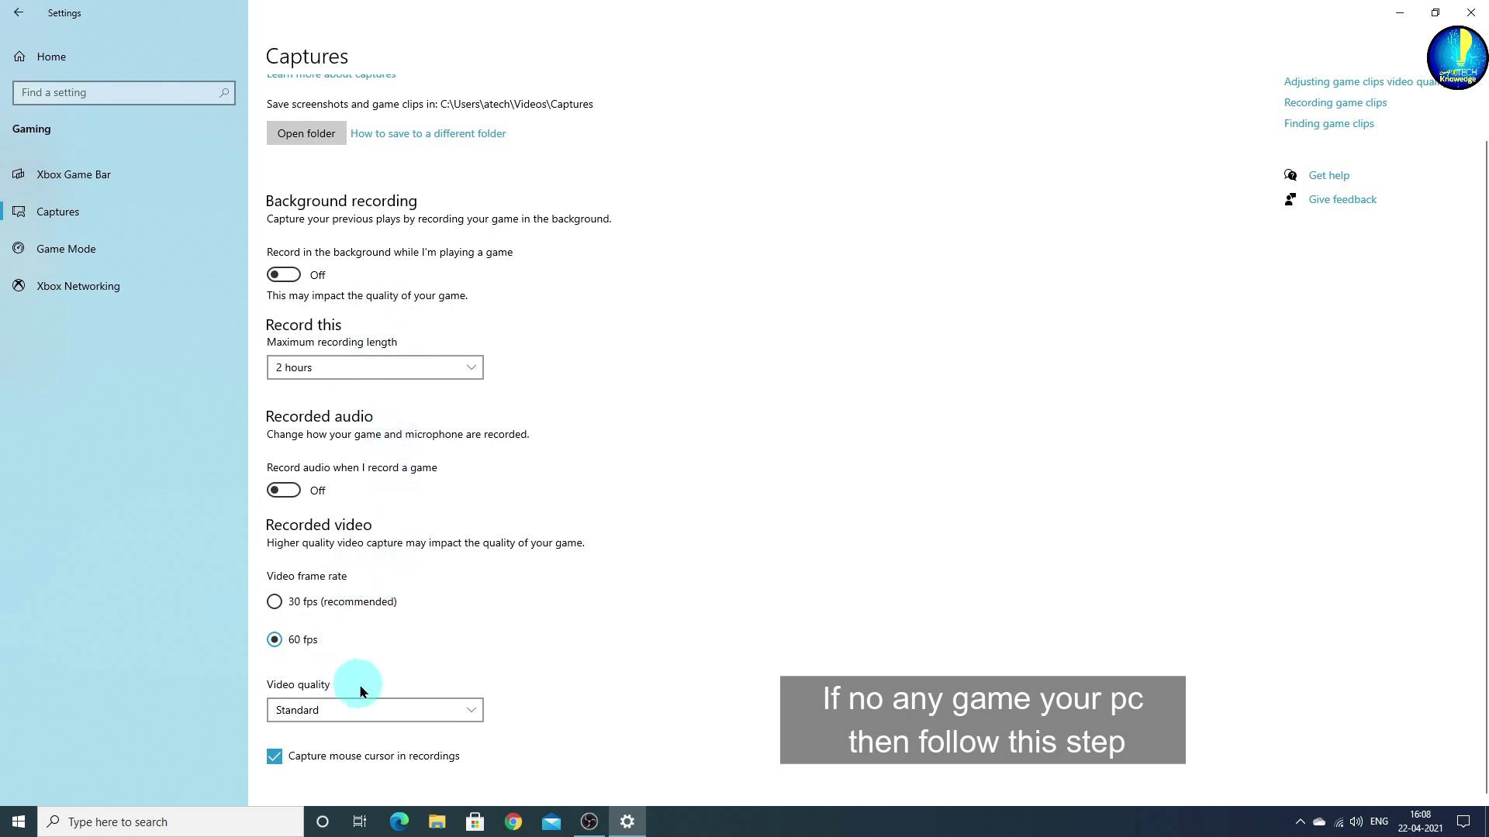
{"action": "left_click", "coordinate": [276, 756]}
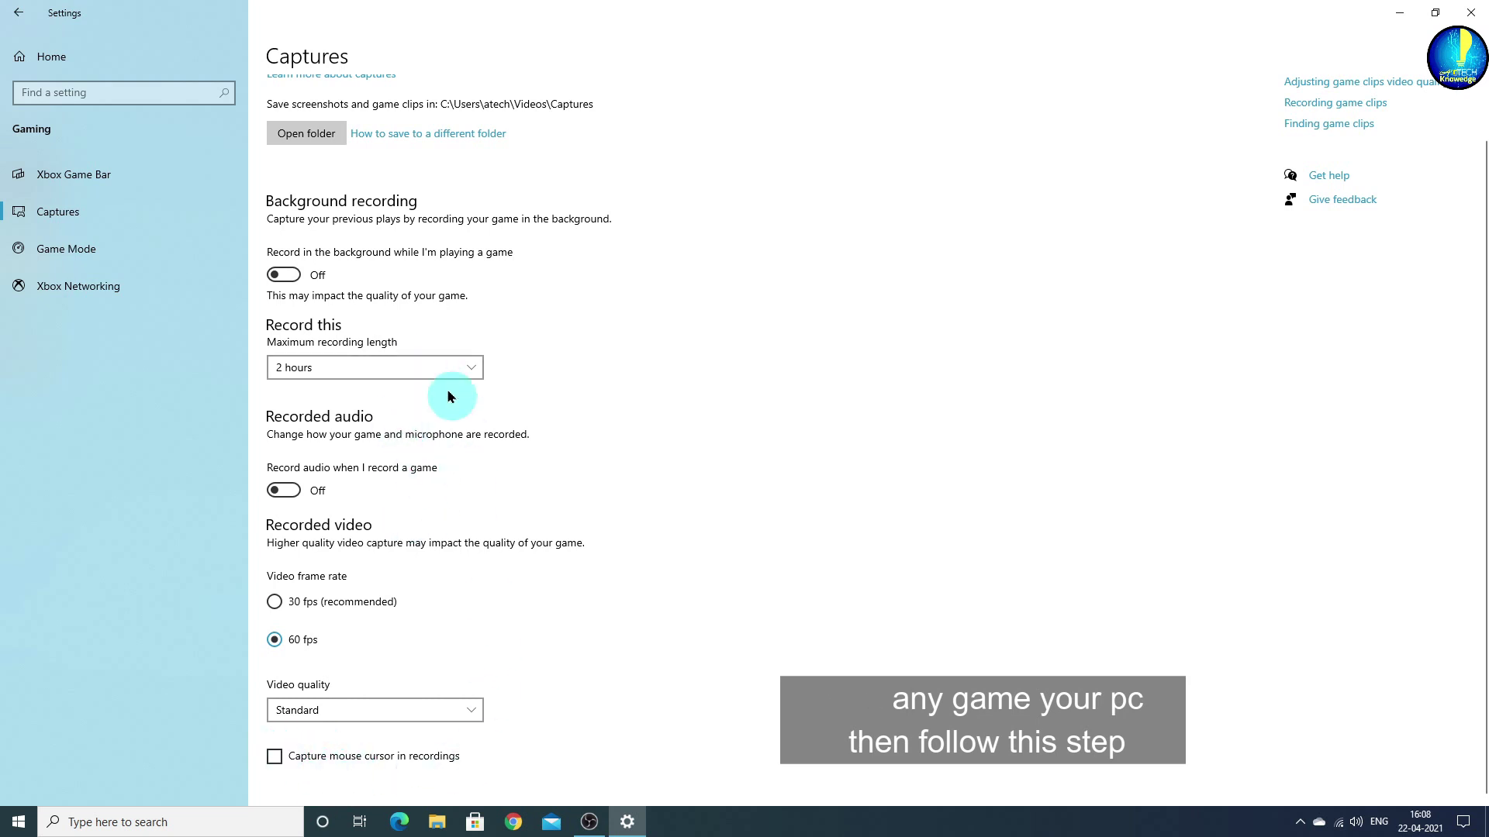
{"action": "left_click", "coordinate": [129, 249]}
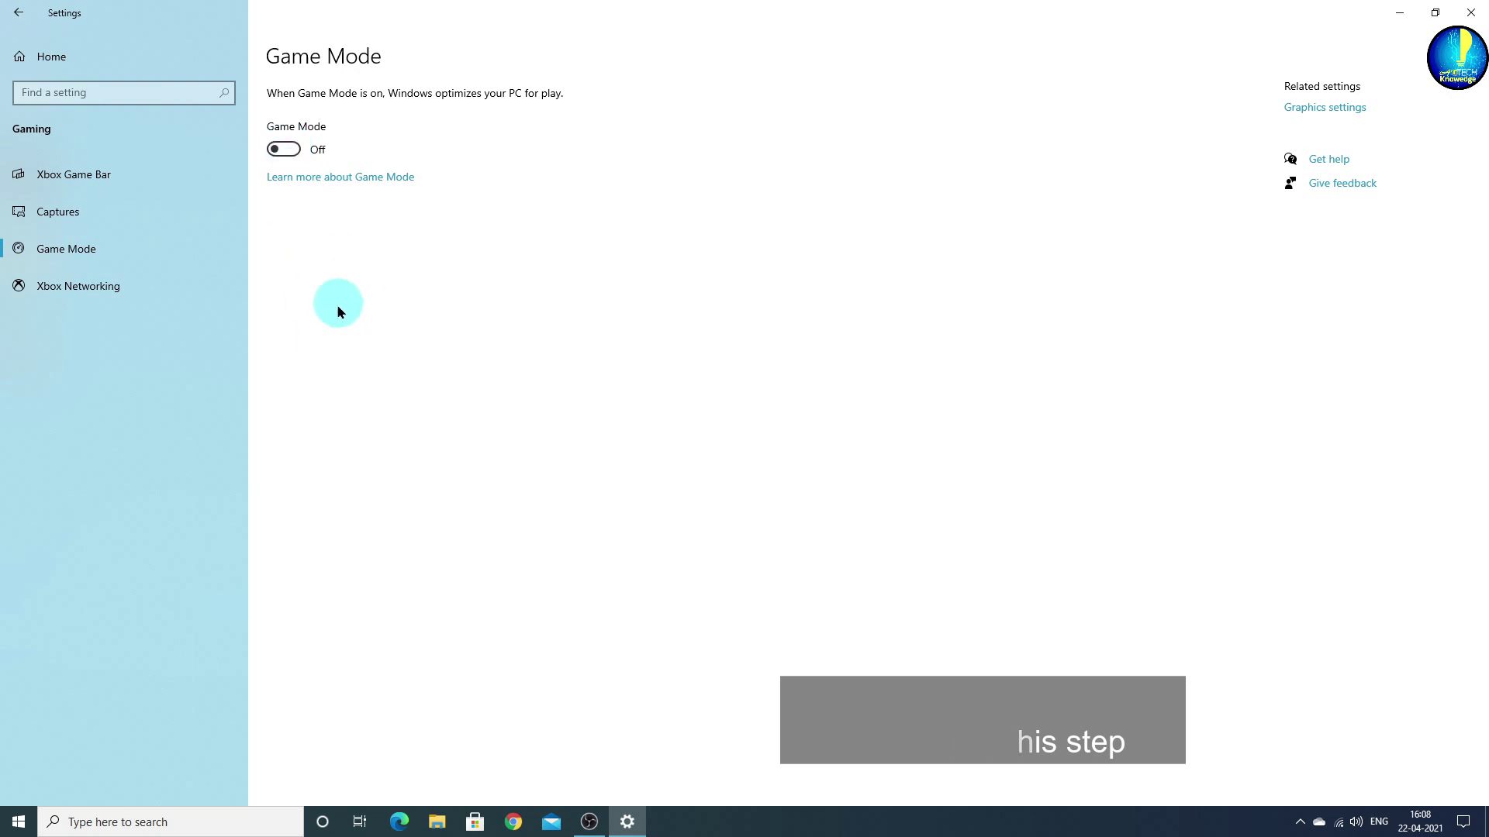
Step: In the General privacy settings, turn off advertising ID, language list access, app launch tracking and suggested content
{"action": "left_click", "coordinate": [89, 68]}
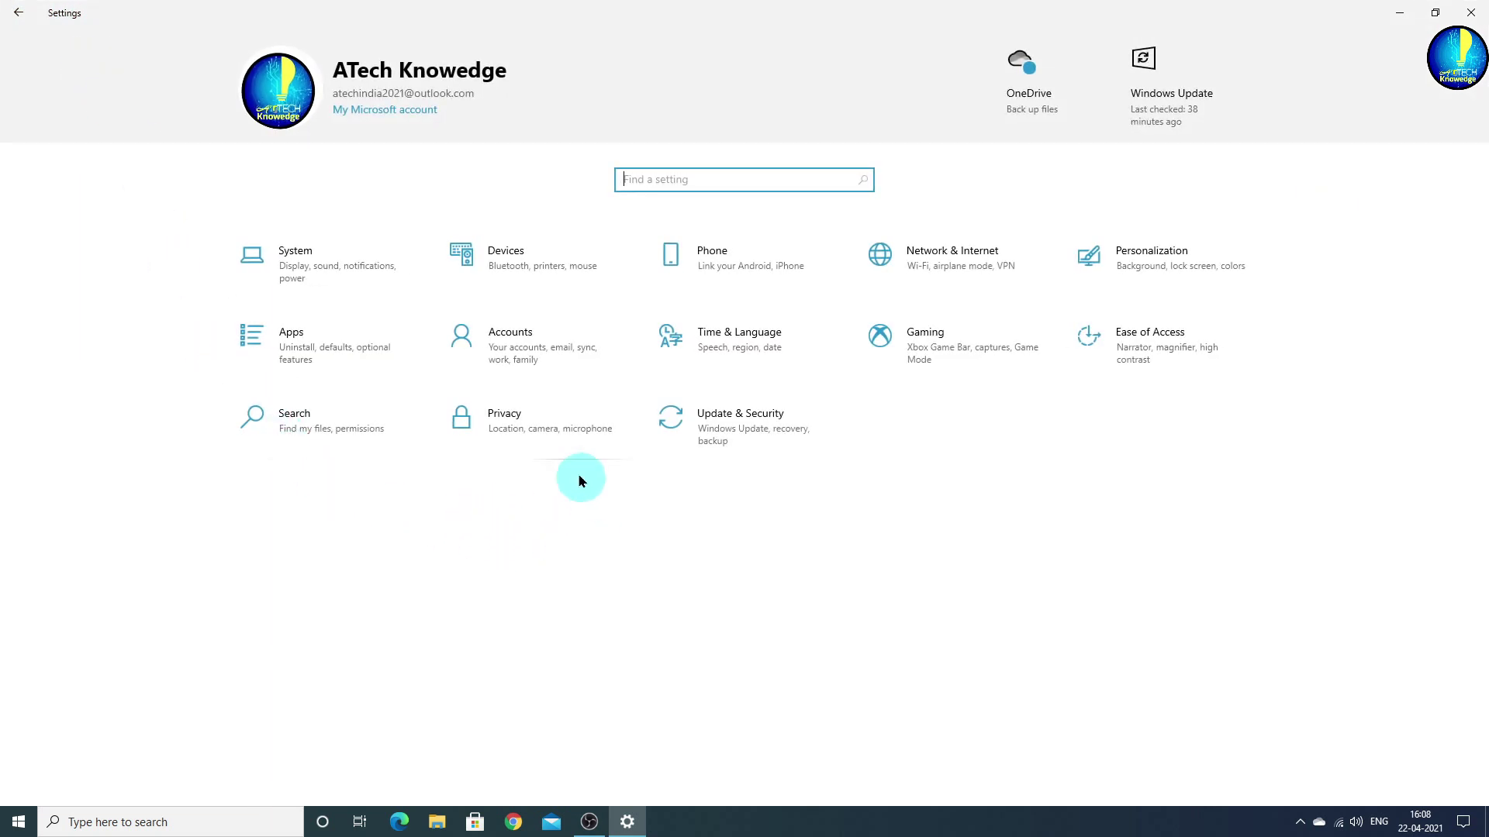
{"action": "left_click", "coordinate": [518, 423]}
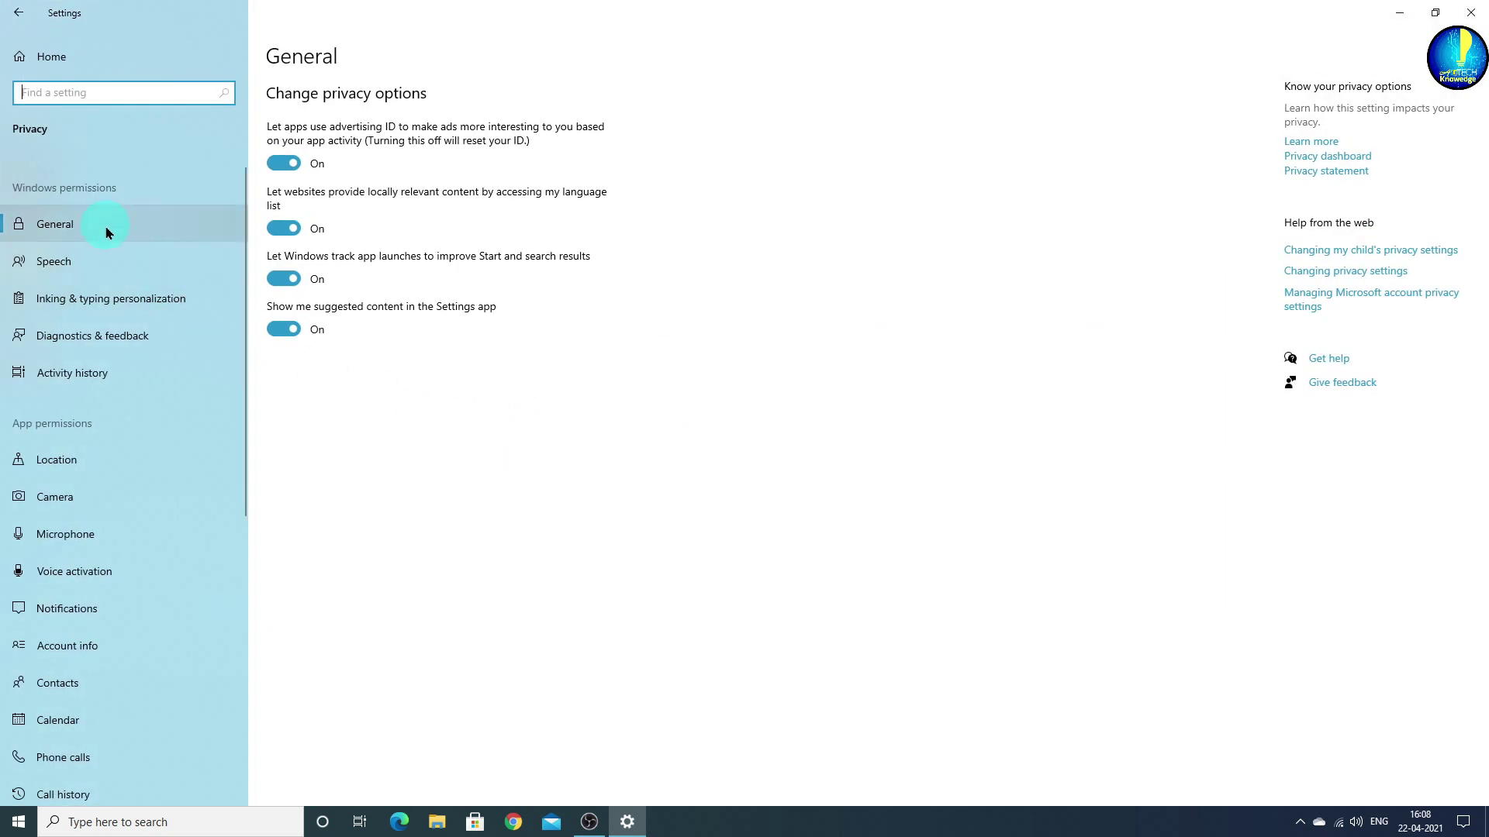
{"action": "left_click", "coordinate": [80, 232]}
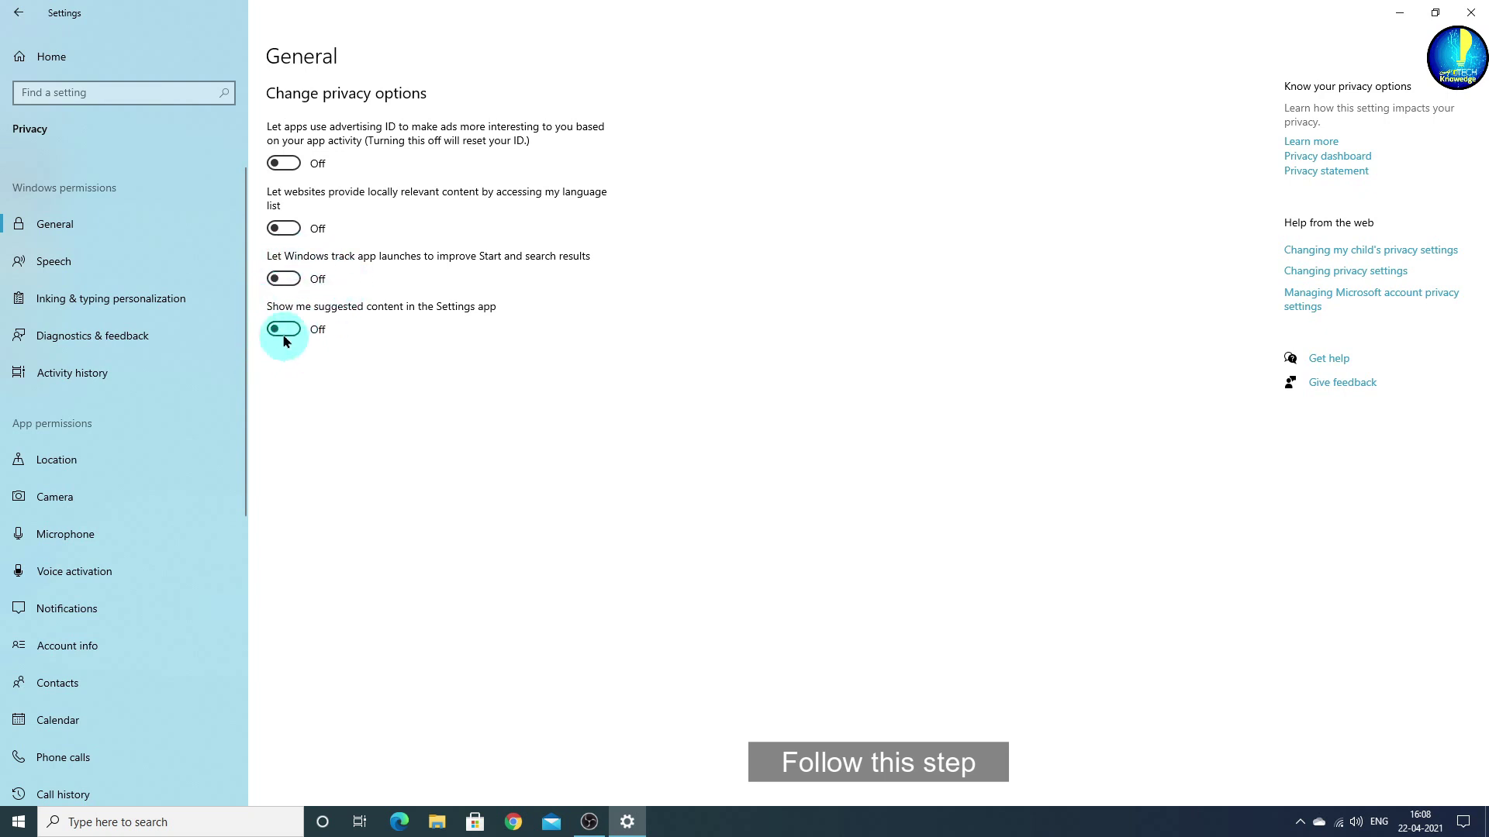
Step: Review the Diagnostics & feedback options and the Location permissions in the Privacy settings
{"action": "left_click", "coordinate": [131, 350]}
{"action": "left_click", "coordinate": [152, 333]}
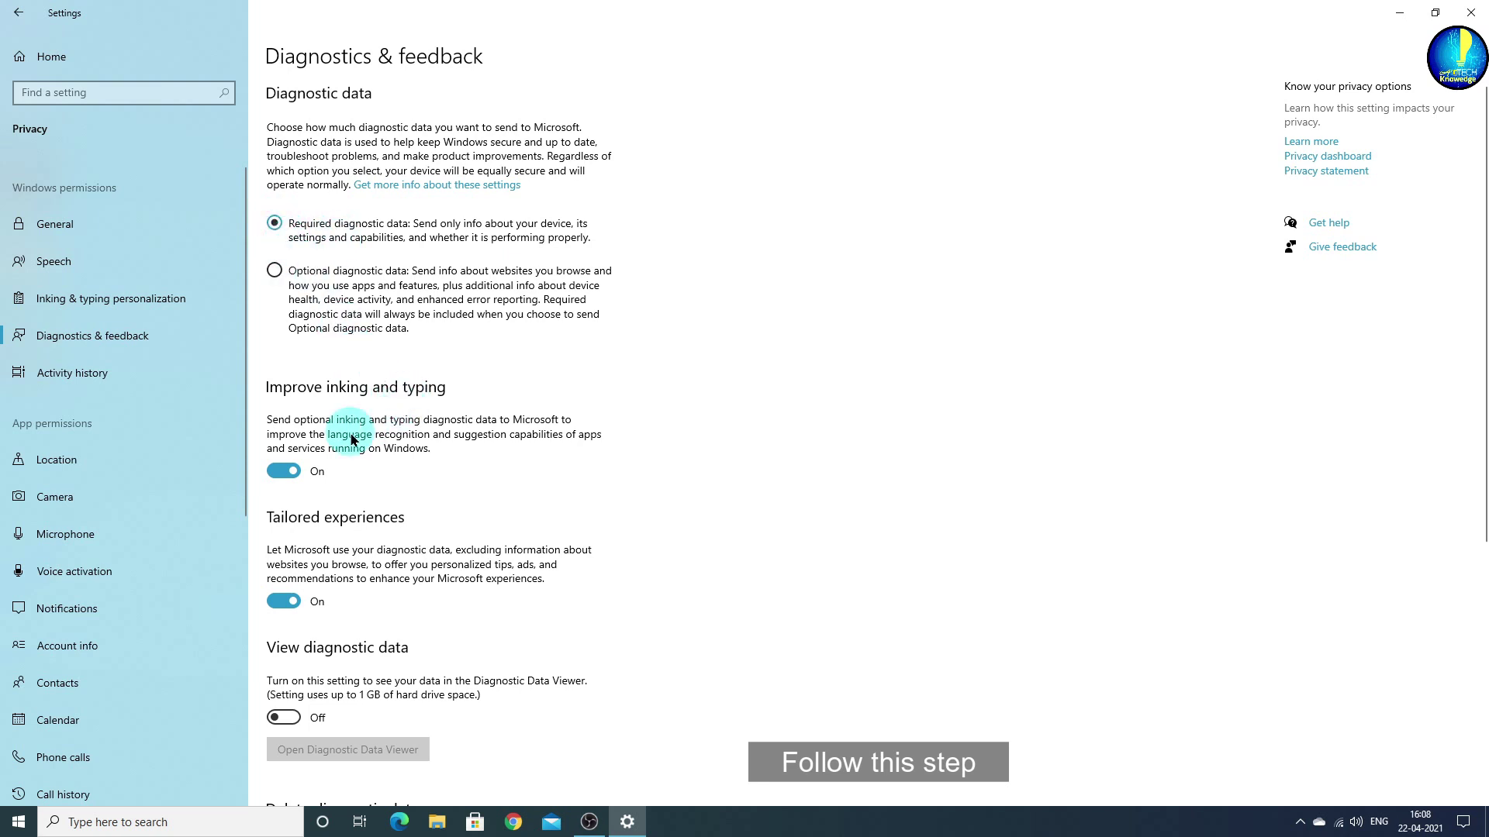
{"action": "scroll", "coordinate": [351, 440], "scroll_direction": "down", "scroll_amount": 2}
{"action": "scroll", "coordinate": [381, 558], "scroll_direction": "down", "scroll_amount": 5}
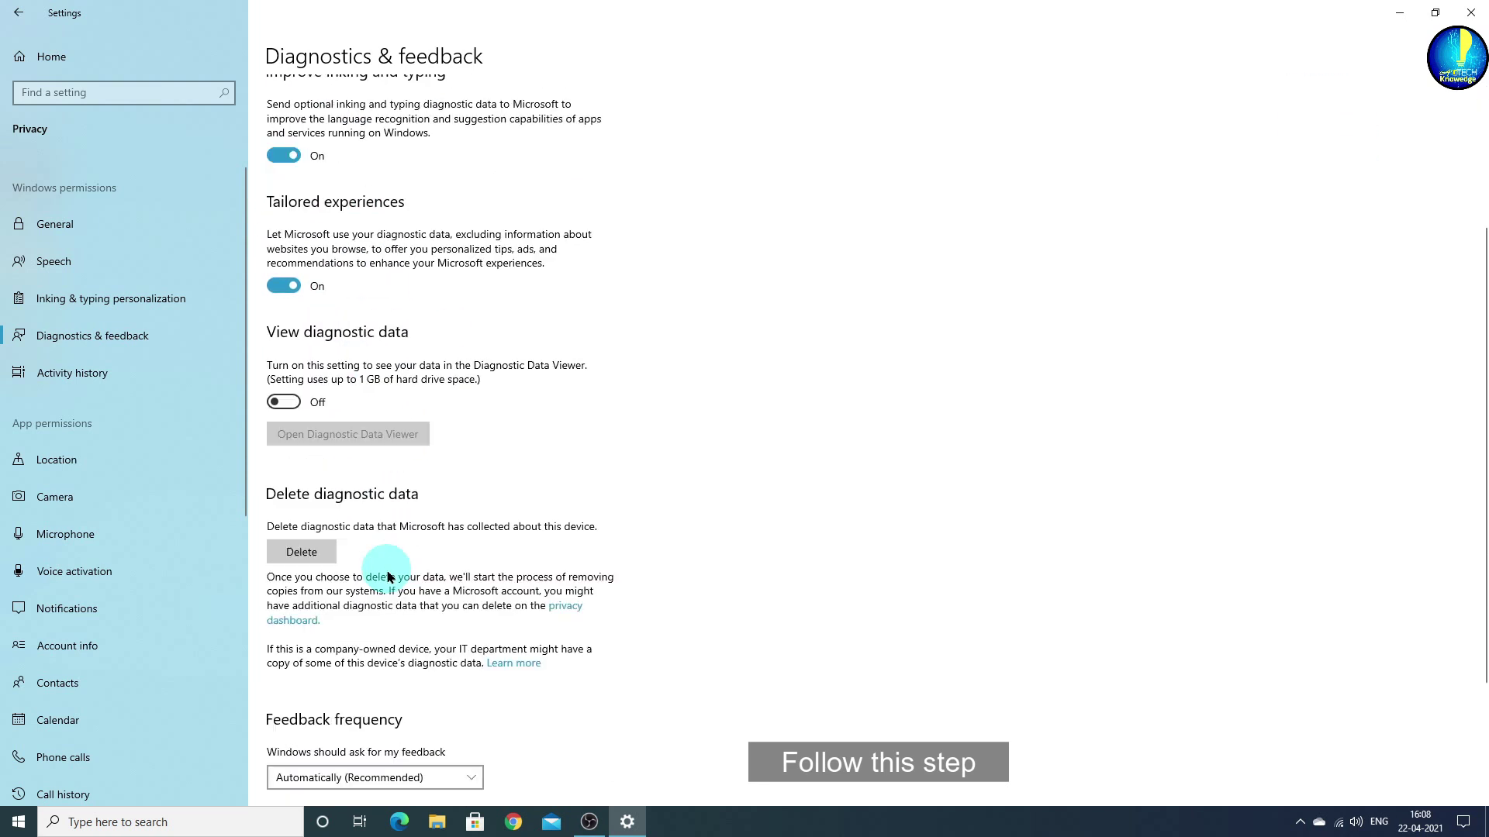
{"action": "scroll", "coordinate": [365, 454], "scroll_direction": "up", "scroll_amount": 3}
{"action": "scroll", "coordinate": [365, 453], "scroll_direction": "up", "scroll_amount": 2}
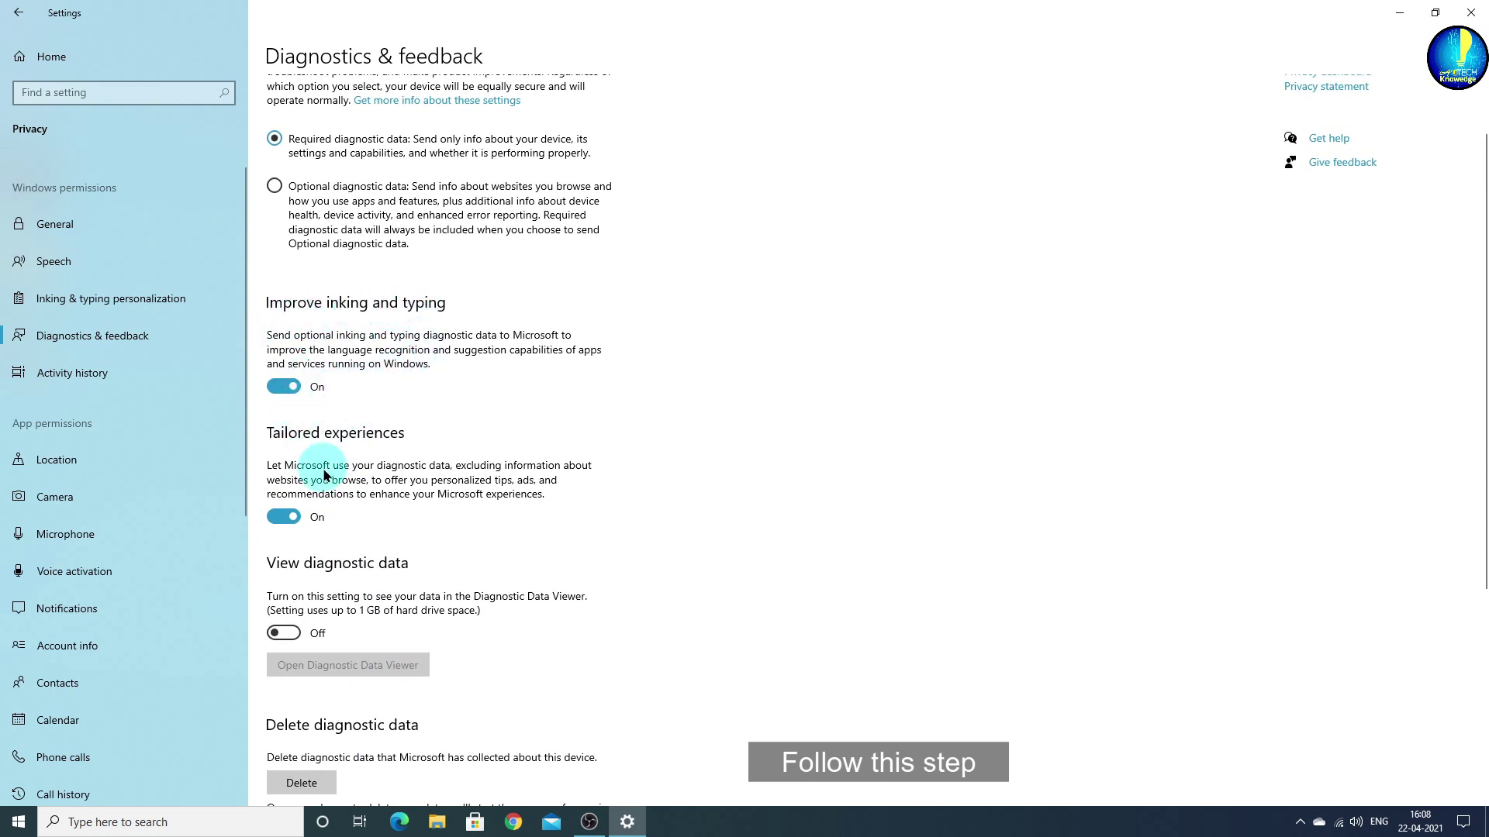
{"action": "left_click", "coordinate": [87, 462]}
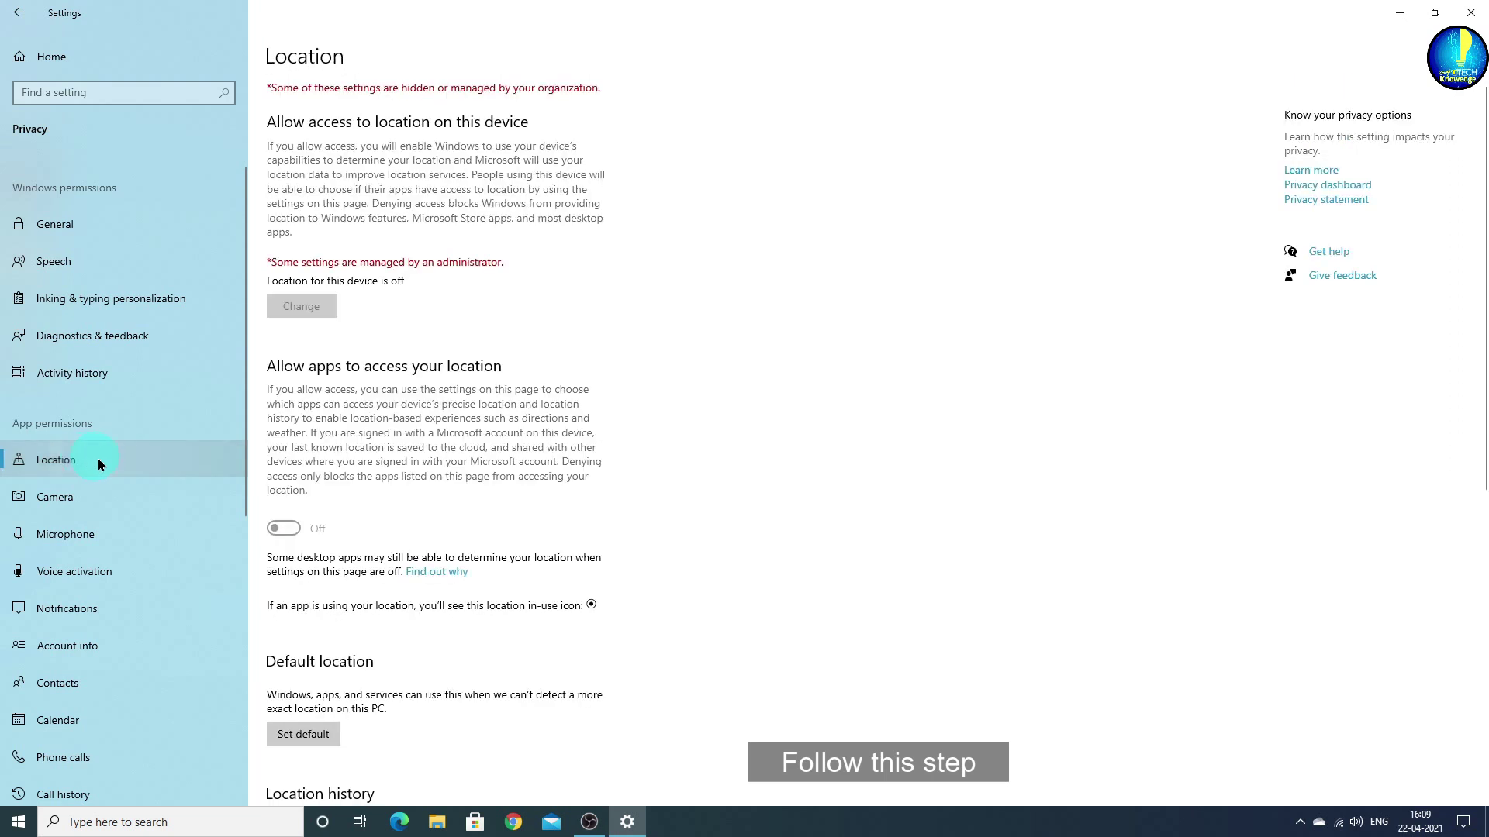
{"action": "scroll", "coordinate": [361, 459], "scroll_direction": "down", "scroll_amount": 2}
{"action": "scroll", "coordinate": [365, 458], "scroll_direction": "down", "scroll_amount": 3}
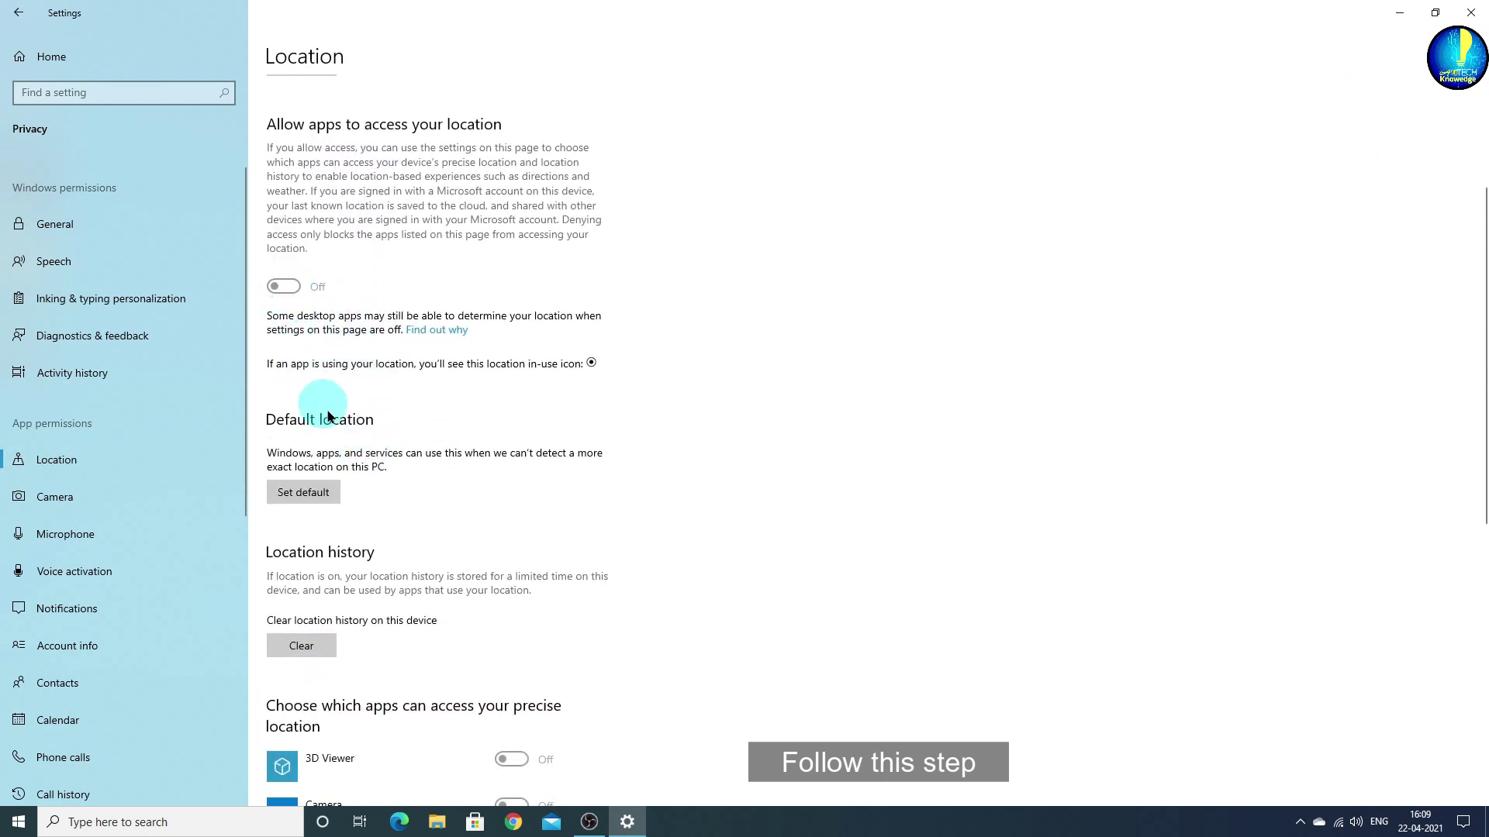
{"action": "scroll", "coordinate": [329, 417], "scroll_direction": "down", "scroll_amount": 5}
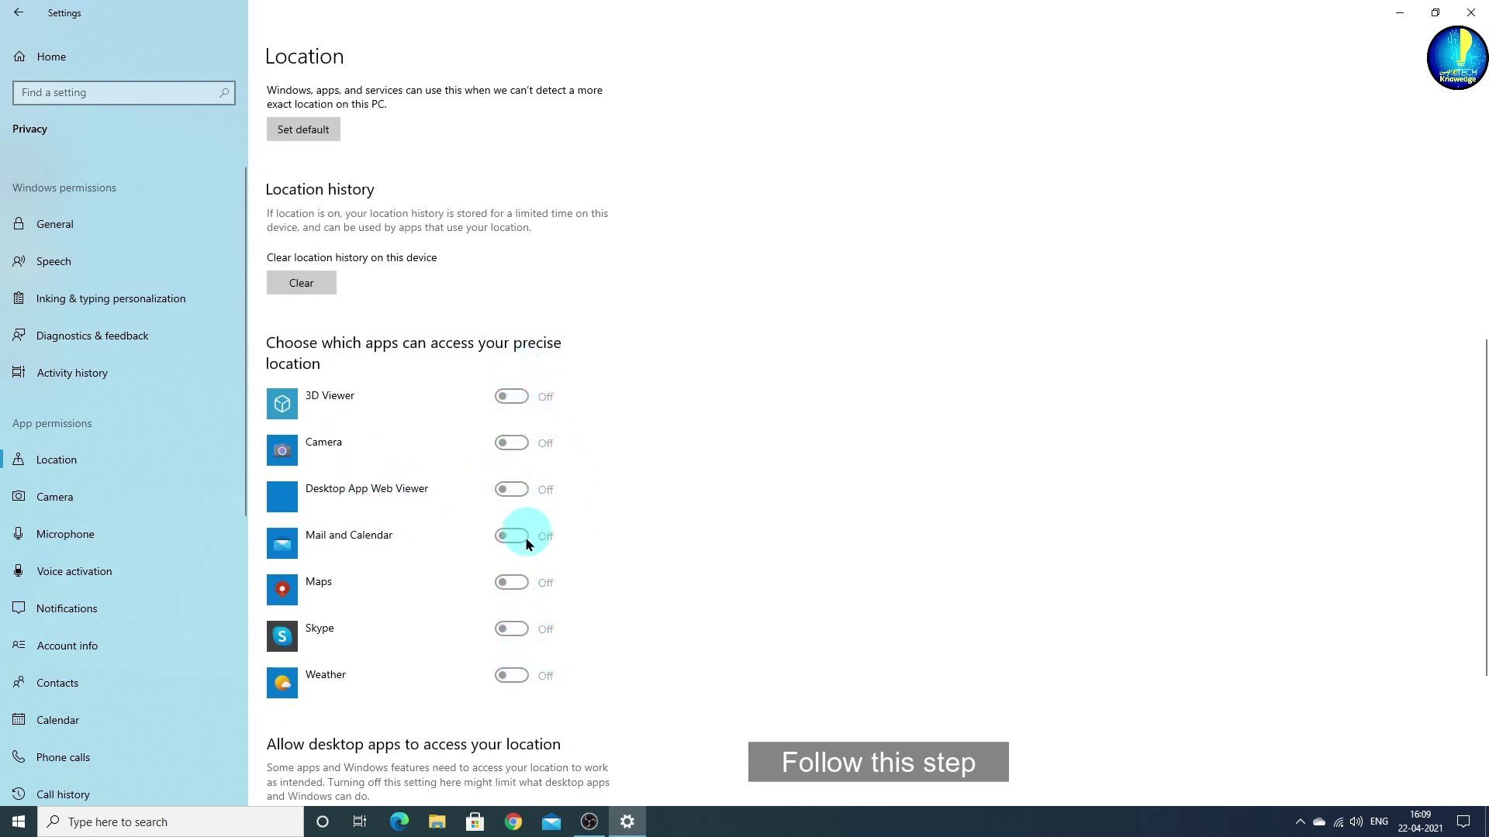
Step: In the Camera privacy settings, turn off camera access for every listed Microsoft Store app, from 3D Viewer to Xbox Game Bar
{"action": "left_click", "coordinate": [104, 497]}
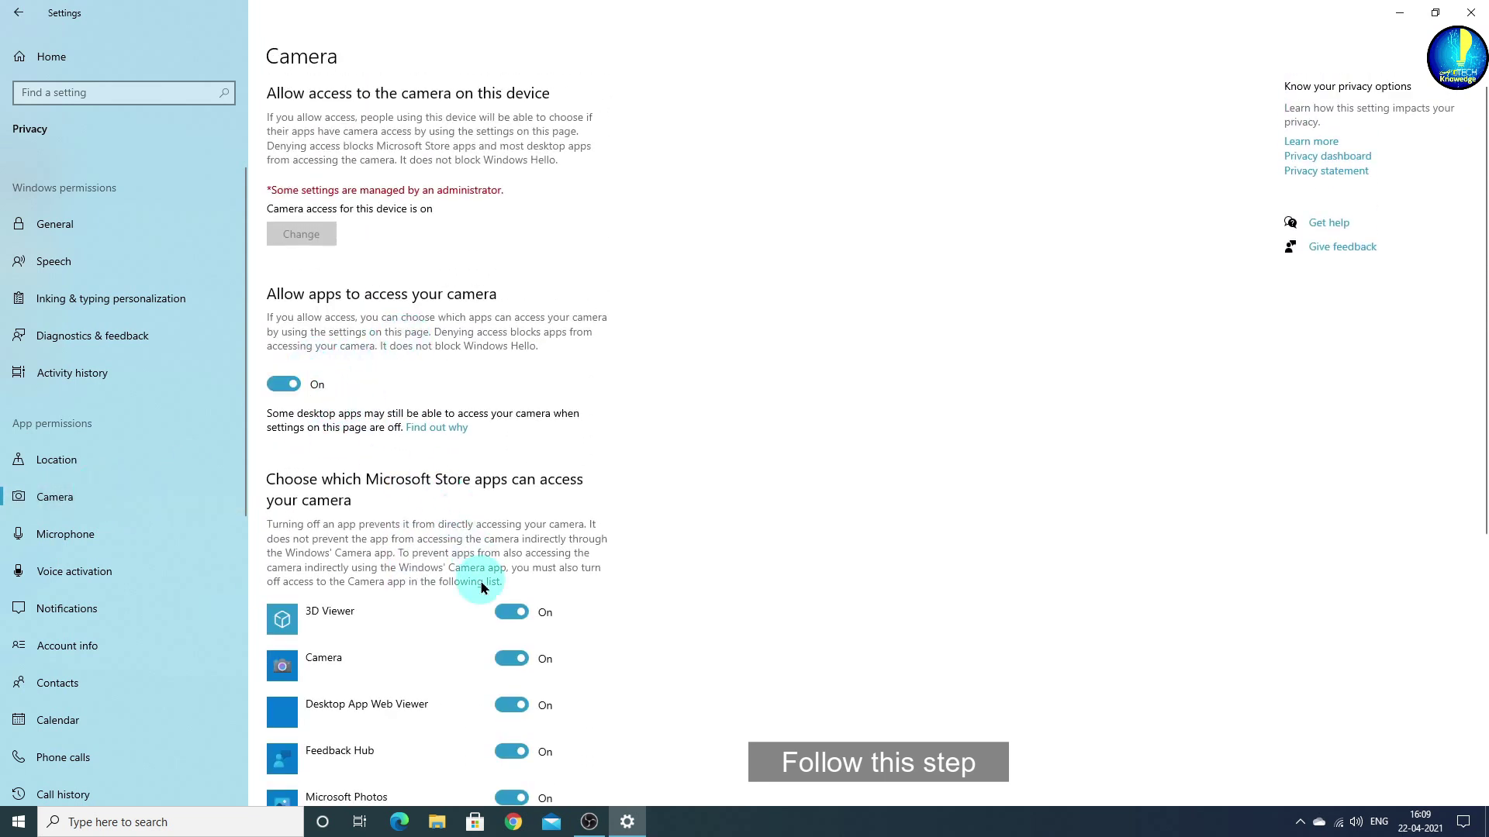
{"action": "scroll", "coordinate": [497, 570], "scroll_direction": "down", "scroll_amount": 3}
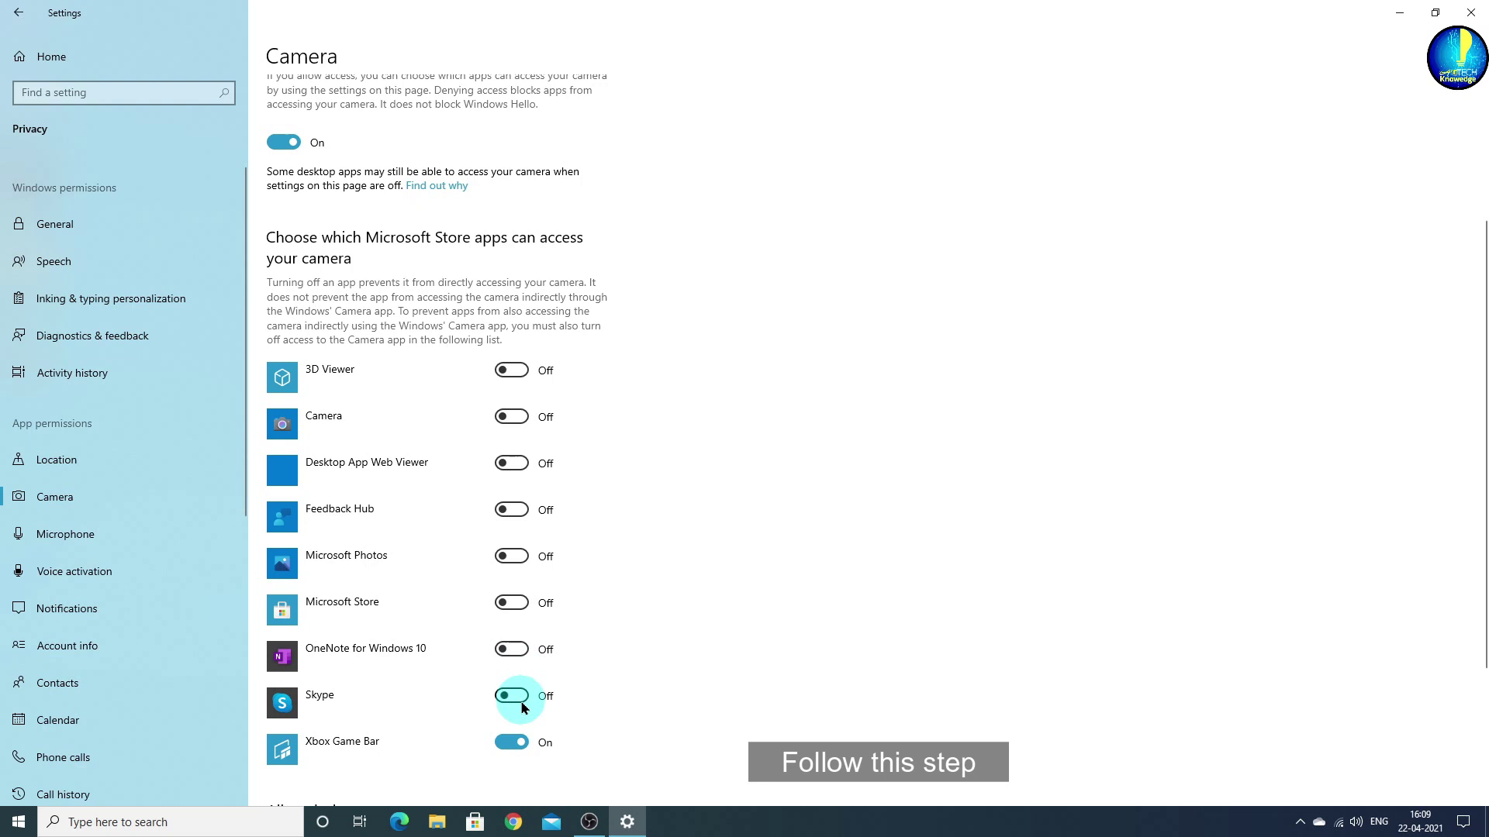
{"action": "scroll", "coordinate": [432, 548], "scroll_direction": "down", "scroll_amount": 2}
{"action": "scroll", "coordinate": [401, 522], "scroll_direction": "up", "scroll_amount": 3}
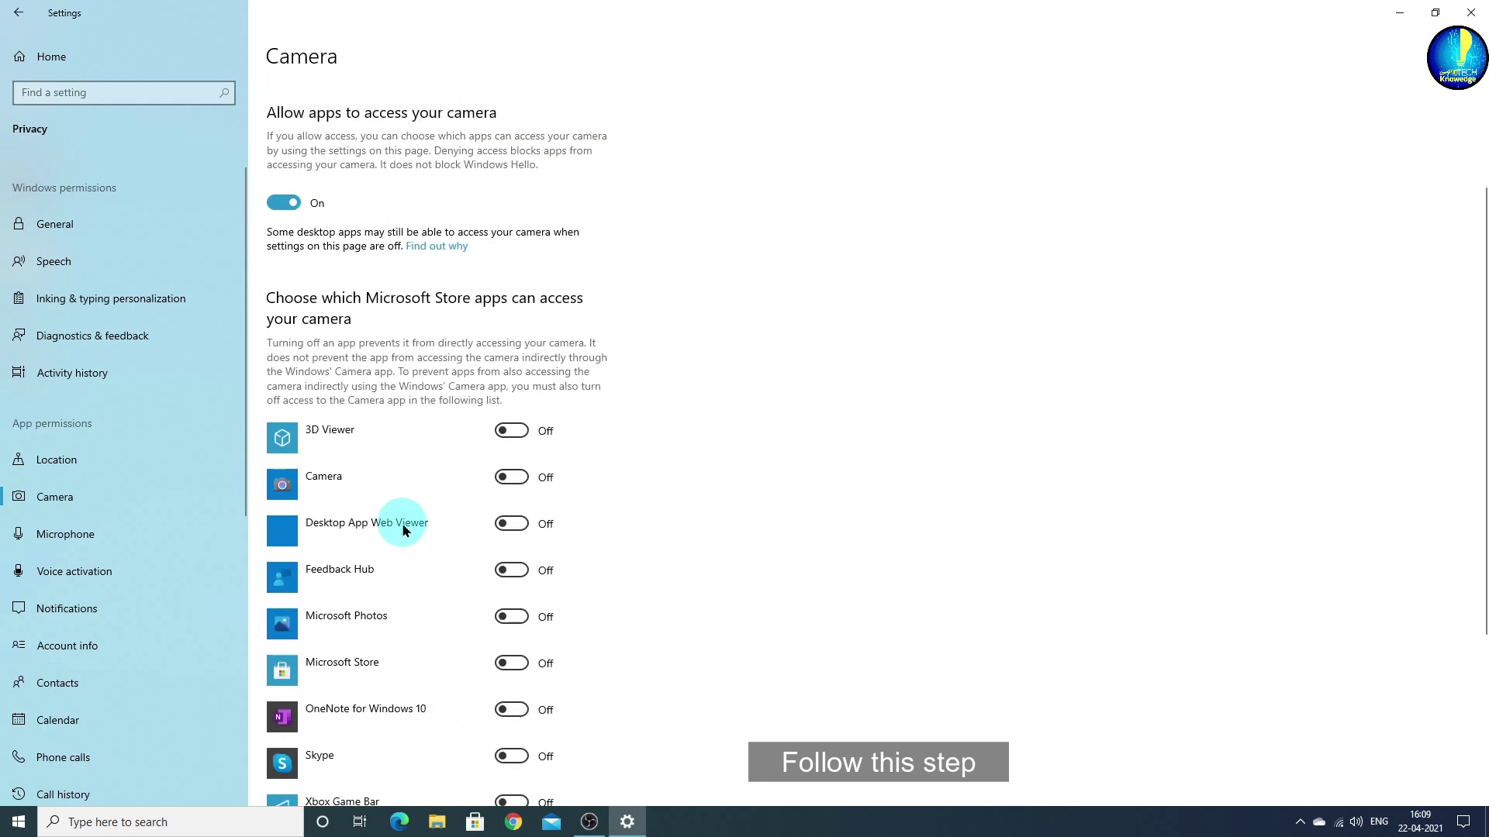
{"action": "scroll", "coordinate": [411, 542], "scroll_direction": "down", "scroll_amount": 4}
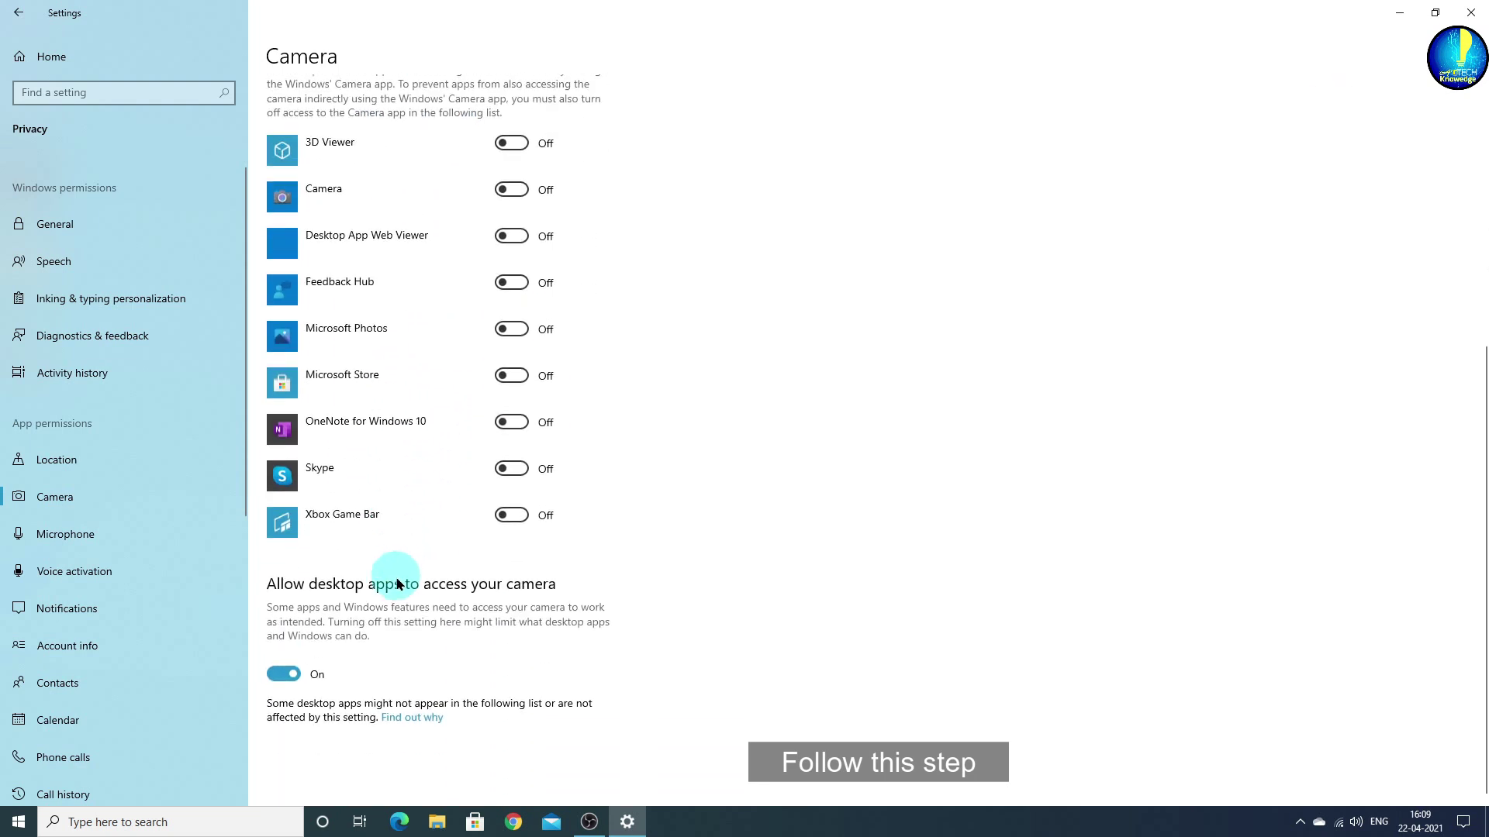
Step: Turn off camera access for desktop apps and the general option that allows apps to access the camera
{"action": "left_click", "coordinate": [284, 672]}
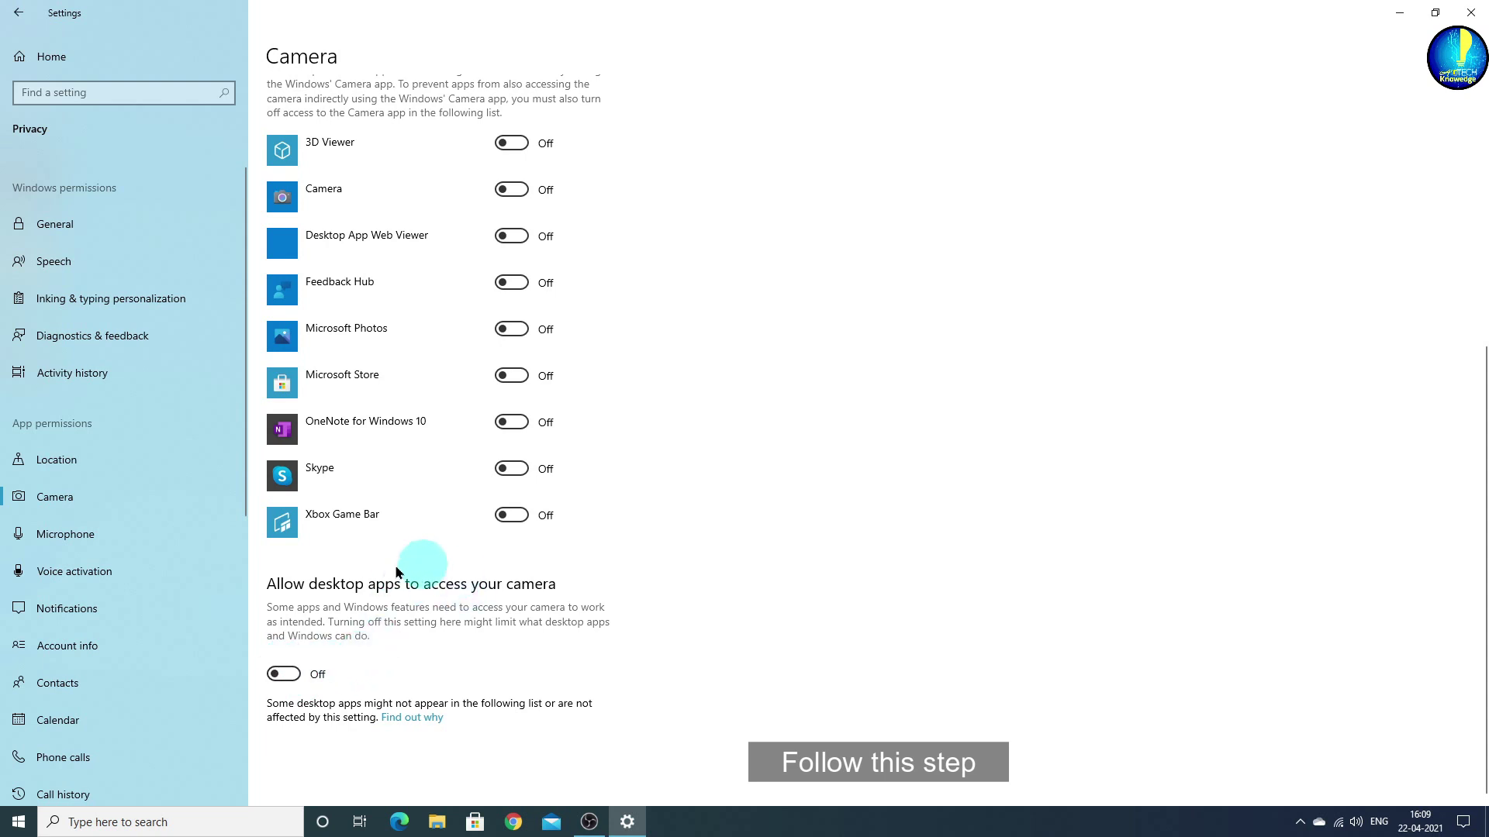
{"action": "scroll", "coordinate": [432, 522], "scroll_direction": "up", "scroll_amount": 5}
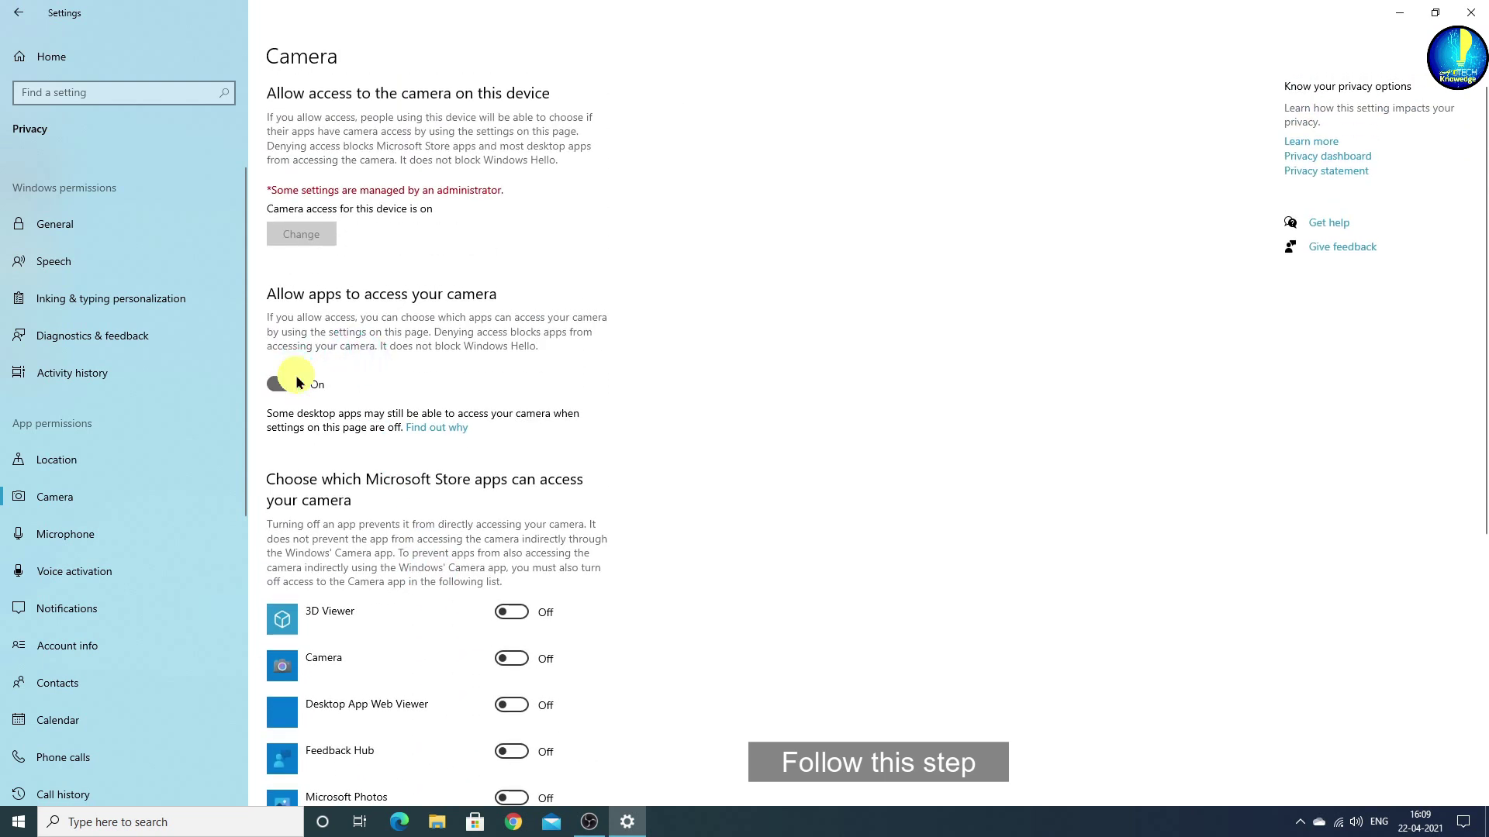
{"action": "left_click", "coordinate": [296, 383]}
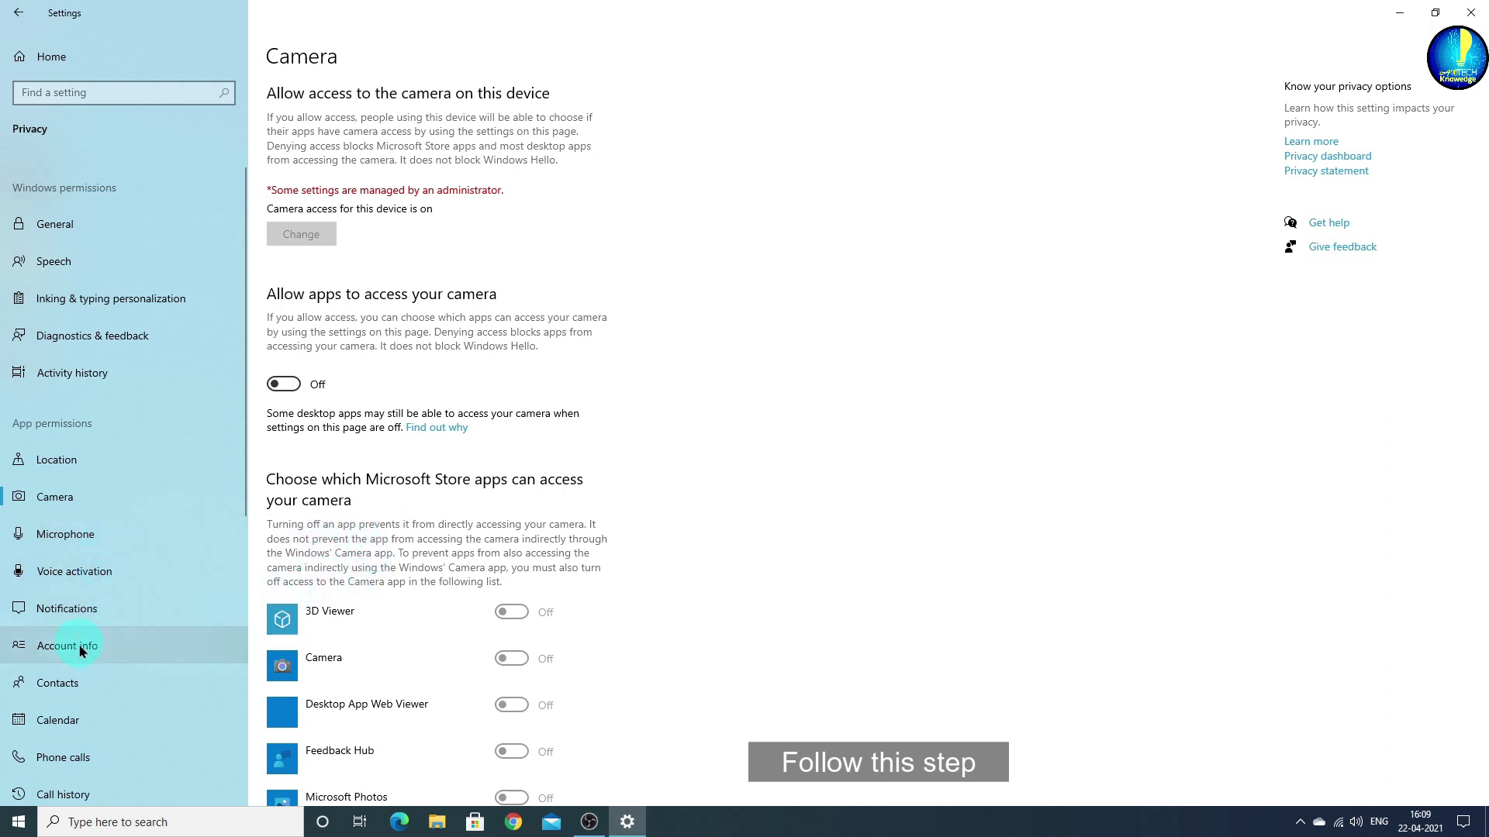
Step: Review the Calendar and Microphone app permissions, including microphone access for Microsoft Store and desktop apps
{"action": "left_click", "coordinate": [82, 731]}
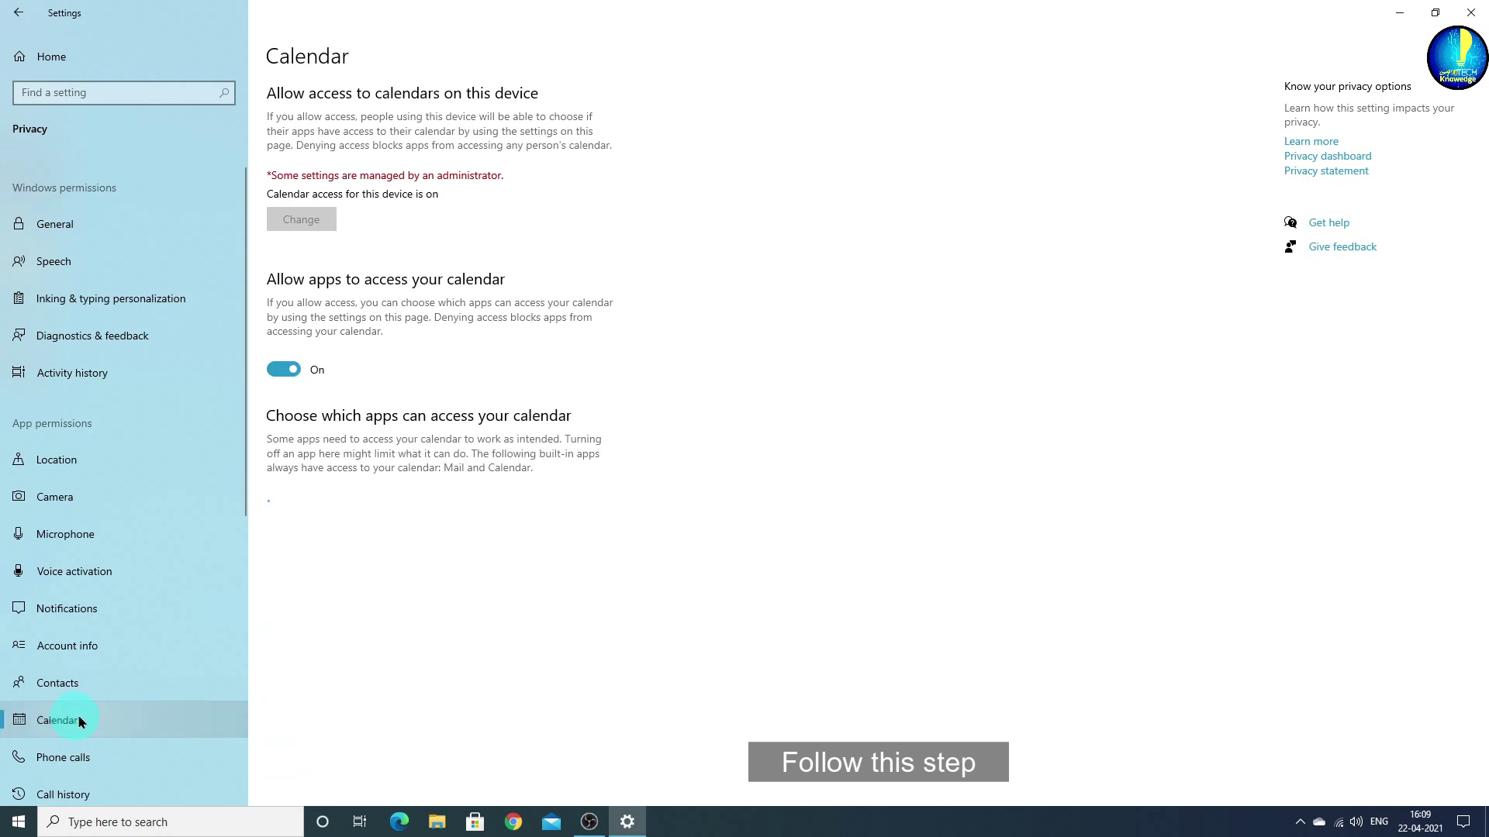
{"action": "scroll", "coordinate": [176, 543], "scroll_direction": "down", "scroll_amount": 5}
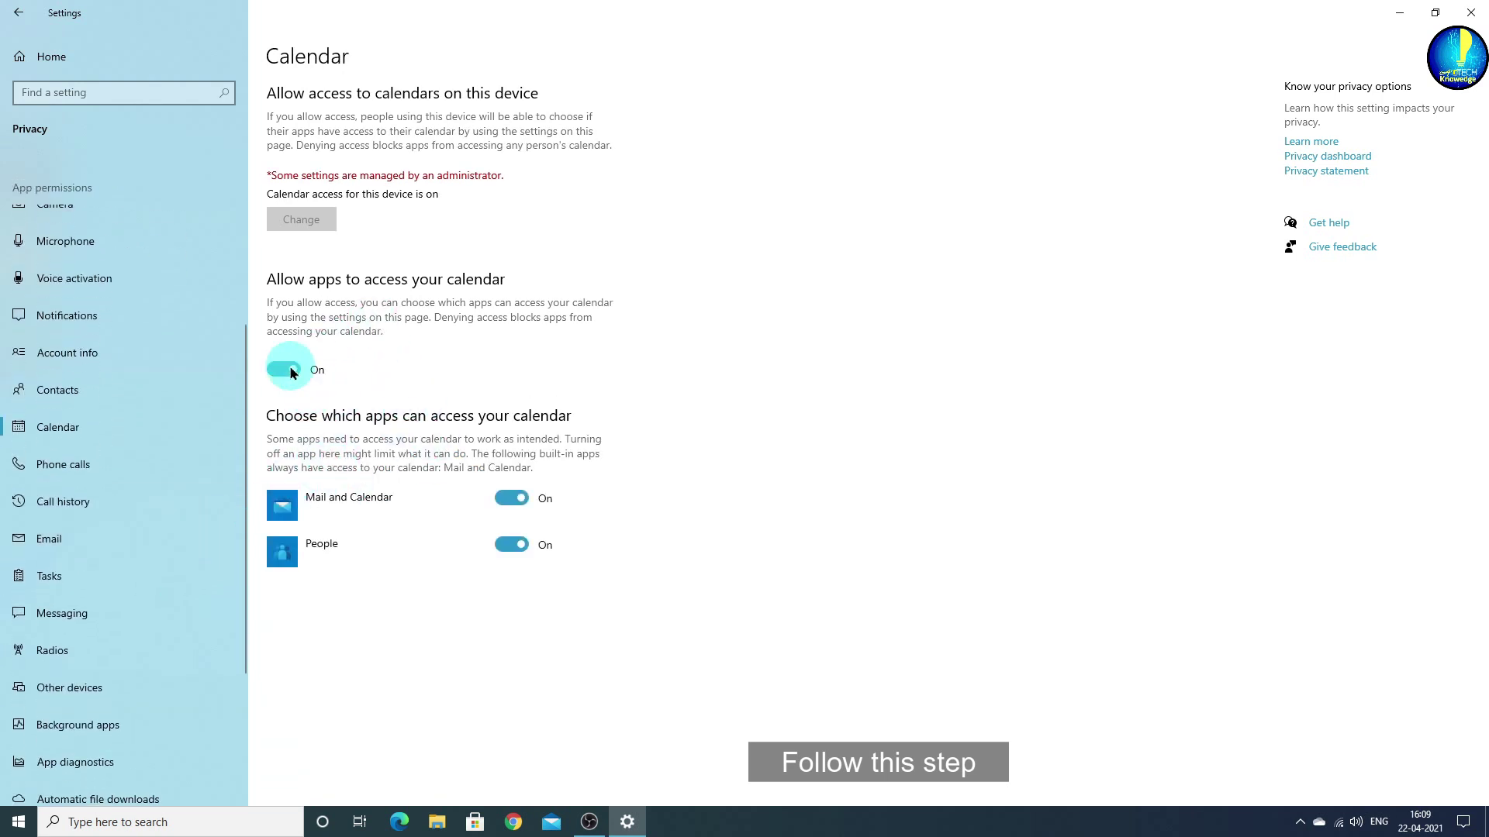
{"action": "left_click", "coordinate": [106, 244]}
{"action": "scroll", "coordinate": [434, 462], "scroll_direction": "down", "scroll_amount": 1}
{"action": "scroll", "coordinate": [430, 457], "scroll_direction": "down", "scroll_amount": 4}
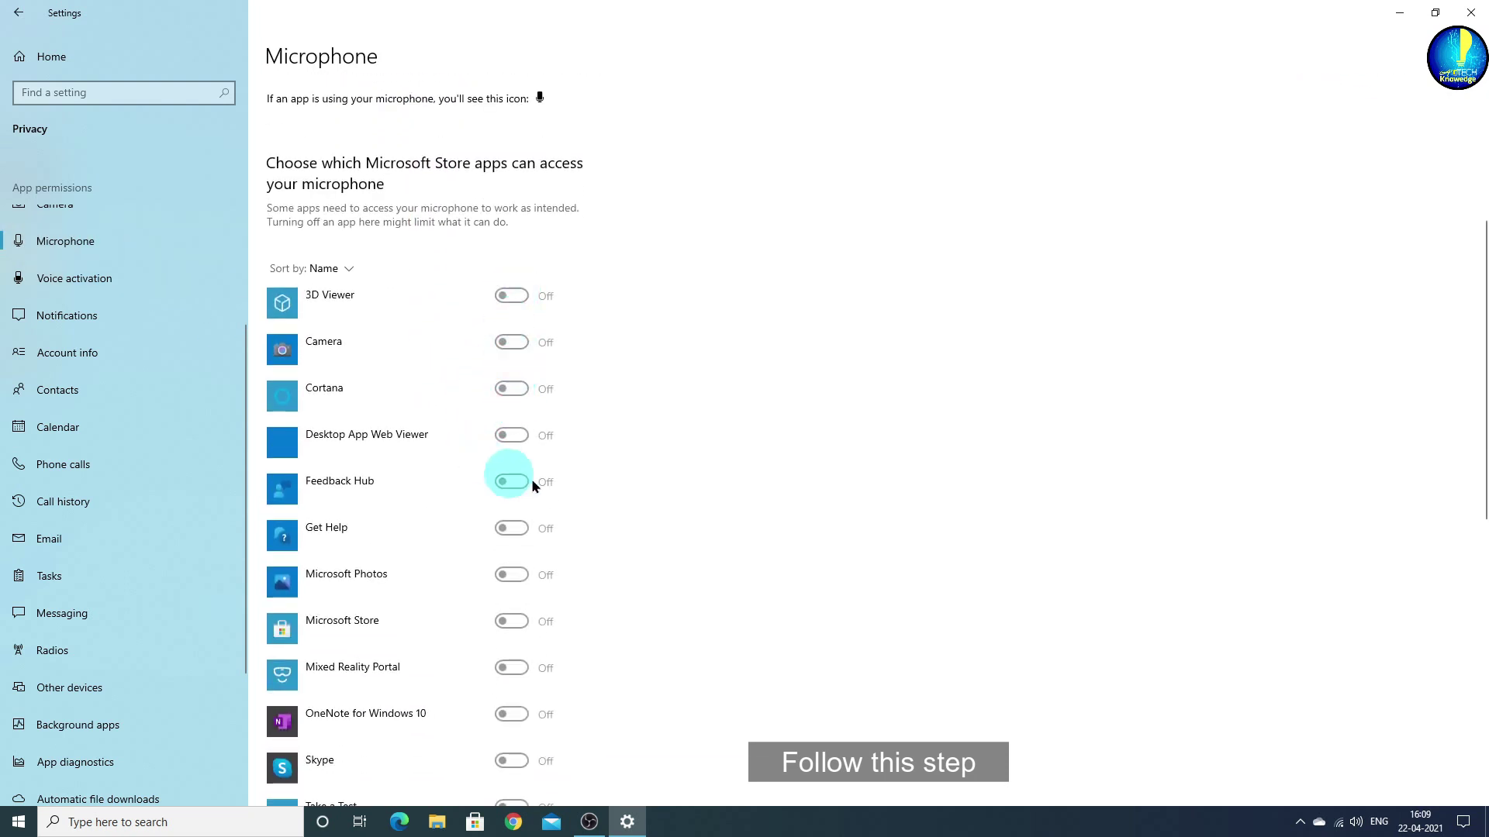
{"action": "scroll", "coordinate": [545, 604], "scroll_direction": "down", "scroll_amount": 3}
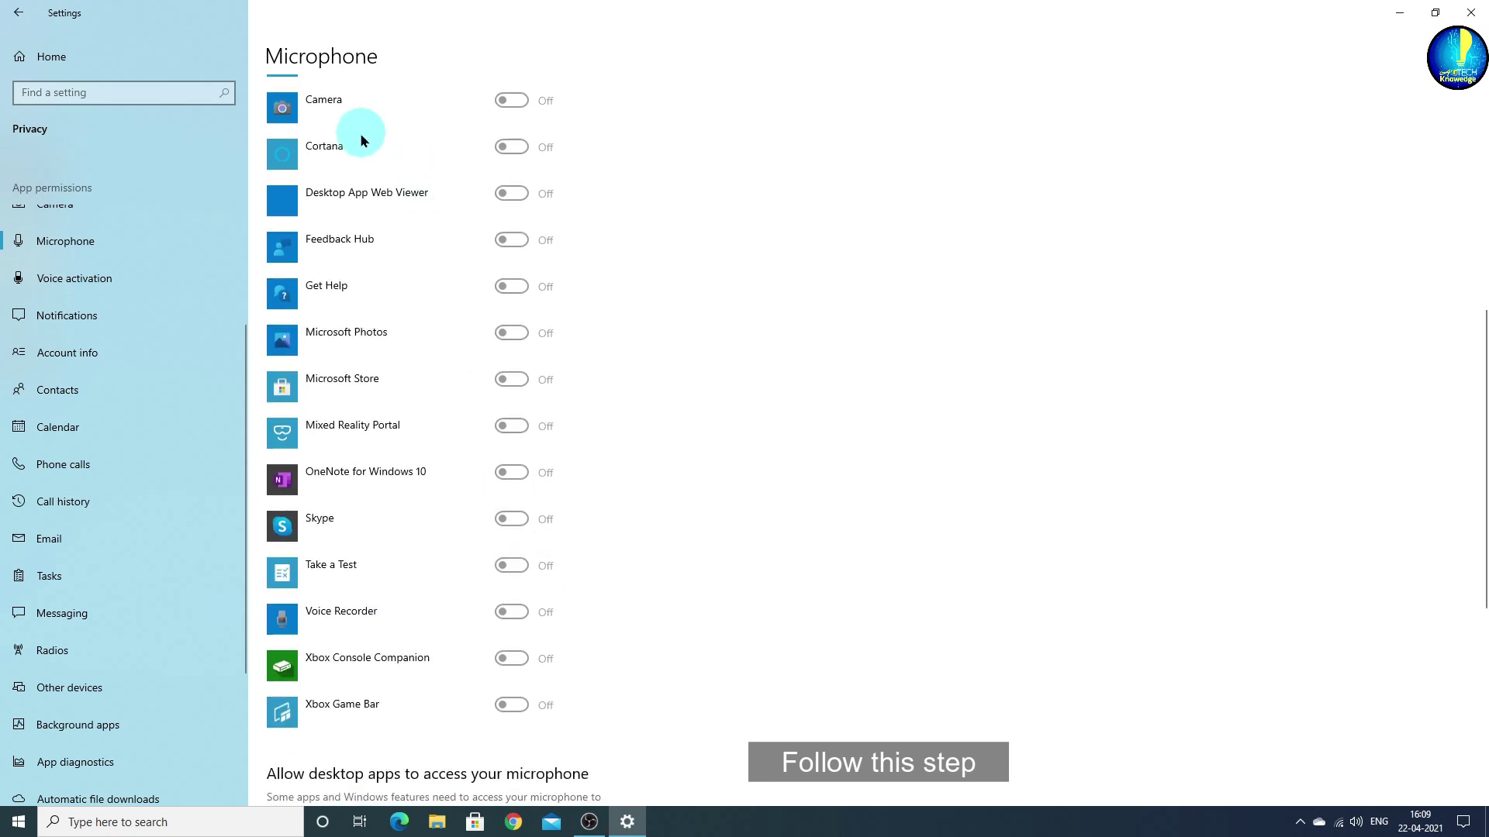
{"action": "scroll", "coordinate": [512, 436], "scroll_direction": "down", "scroll_amount": 2}
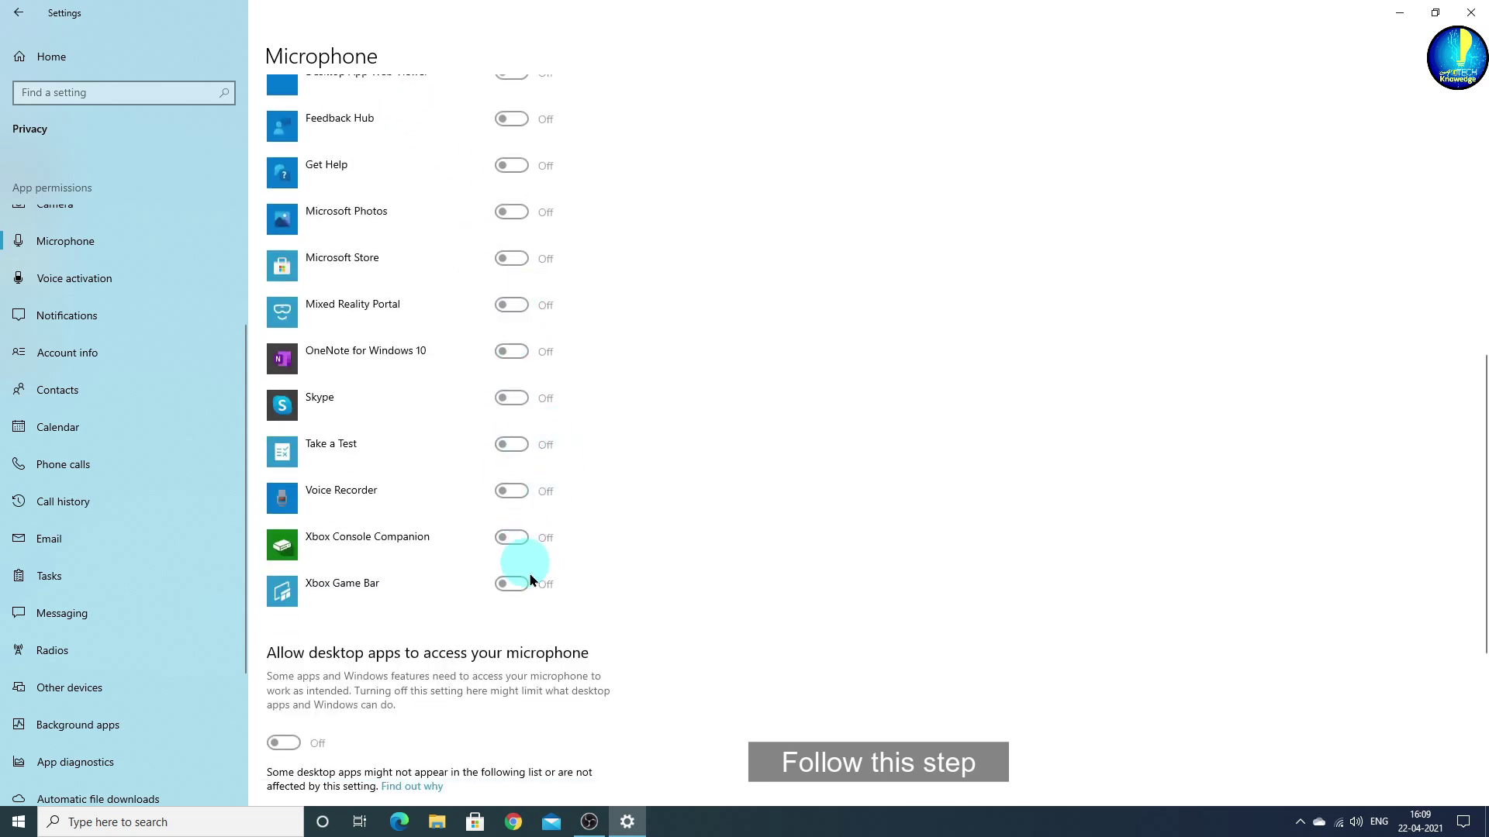
{"action": "scroll", "coordinate": [502, 575], "scroll_direction": "down", "scroll_amount": 3}
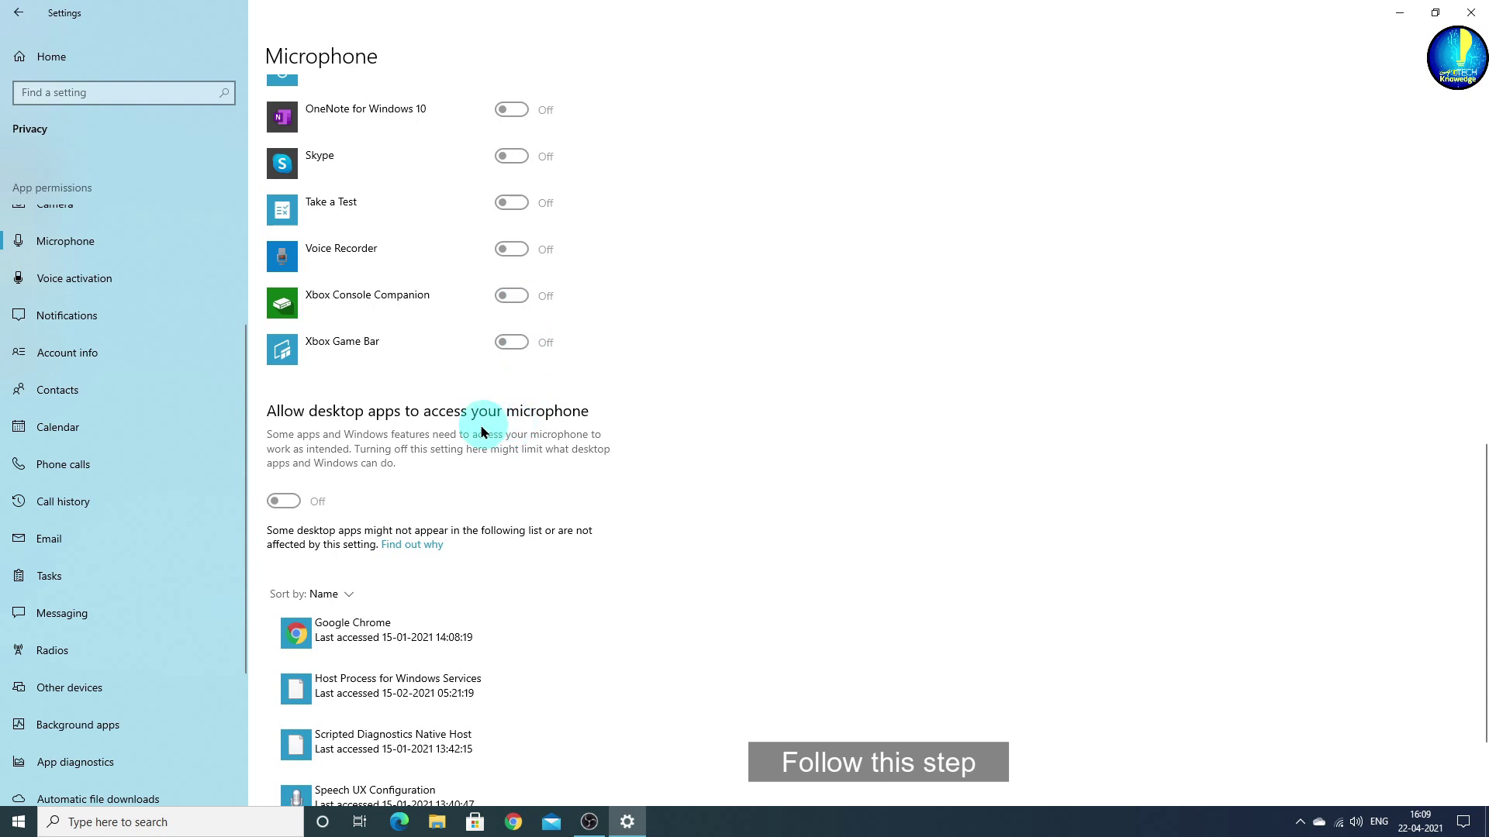
{"action": "scroll", "coordinate": [480, 354], "scroll_direction": "down", "scroll_amount": 2}
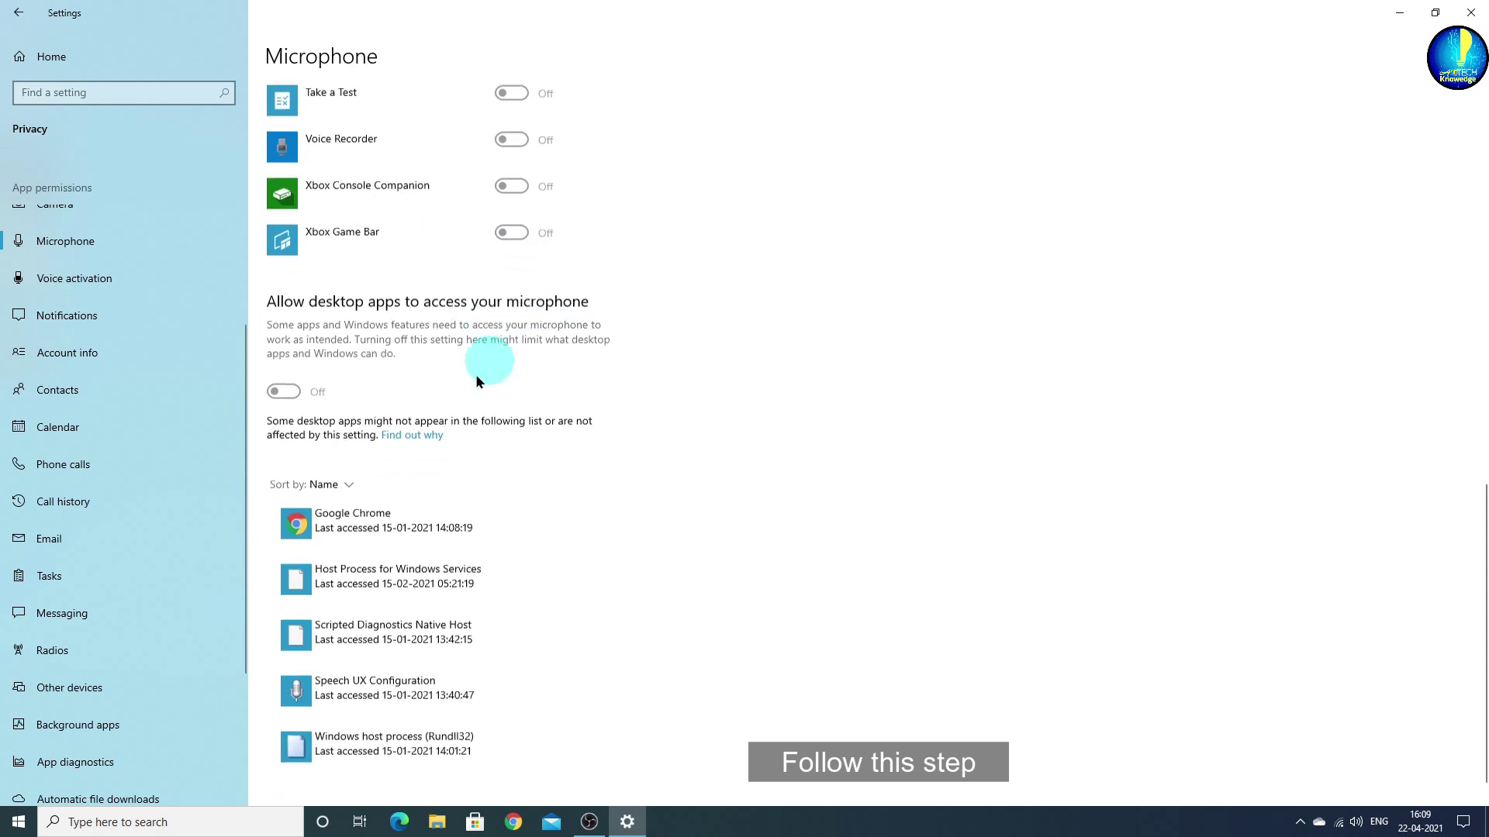
Step: Check the app permissions for Phone calls, Call history and Email
{"action": "left_click", "coordinate": [105, 469]}
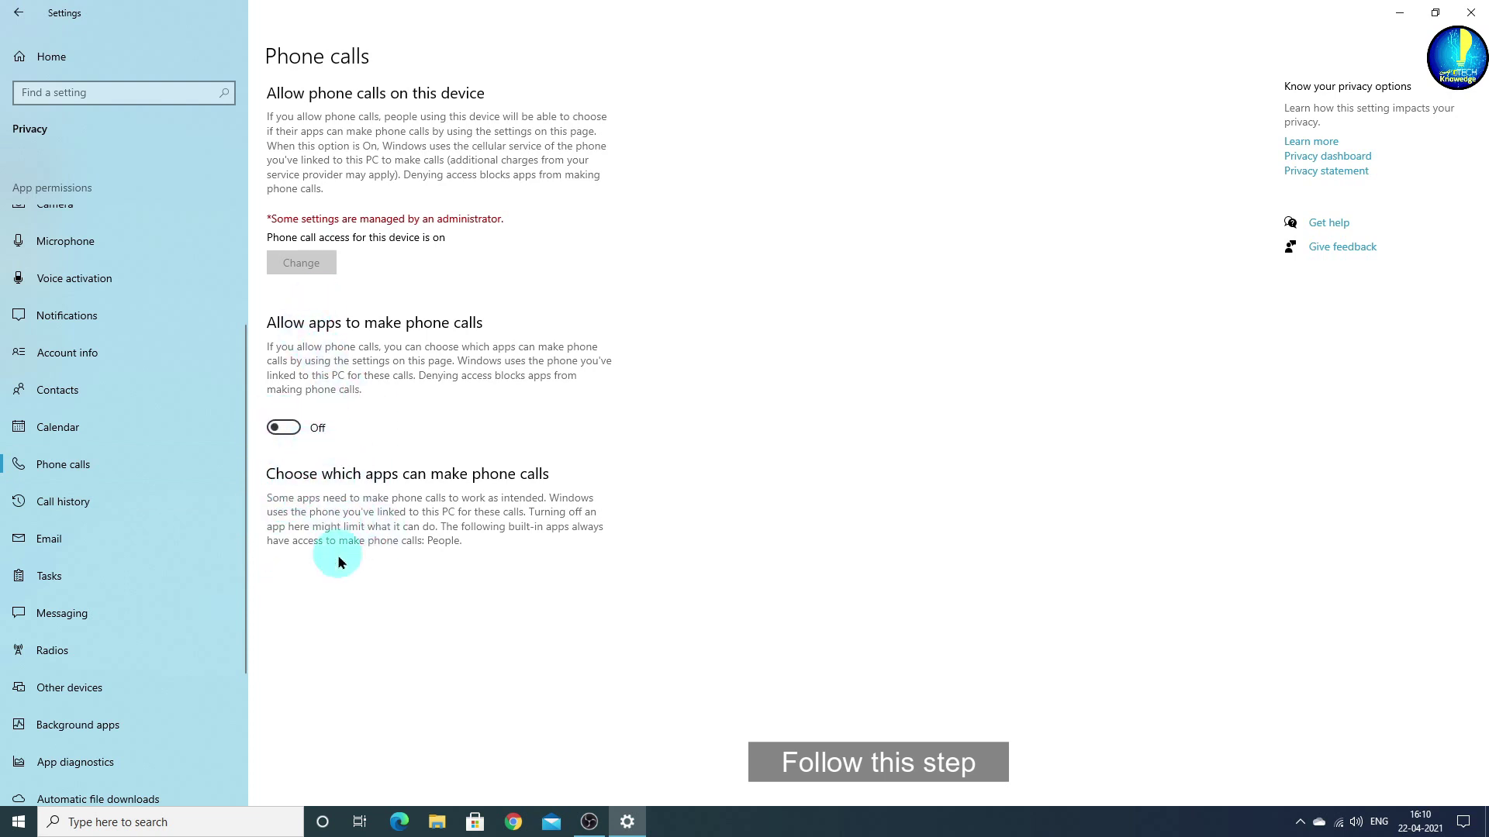
{"action": "left_click", "coordinate": [134, 502]}
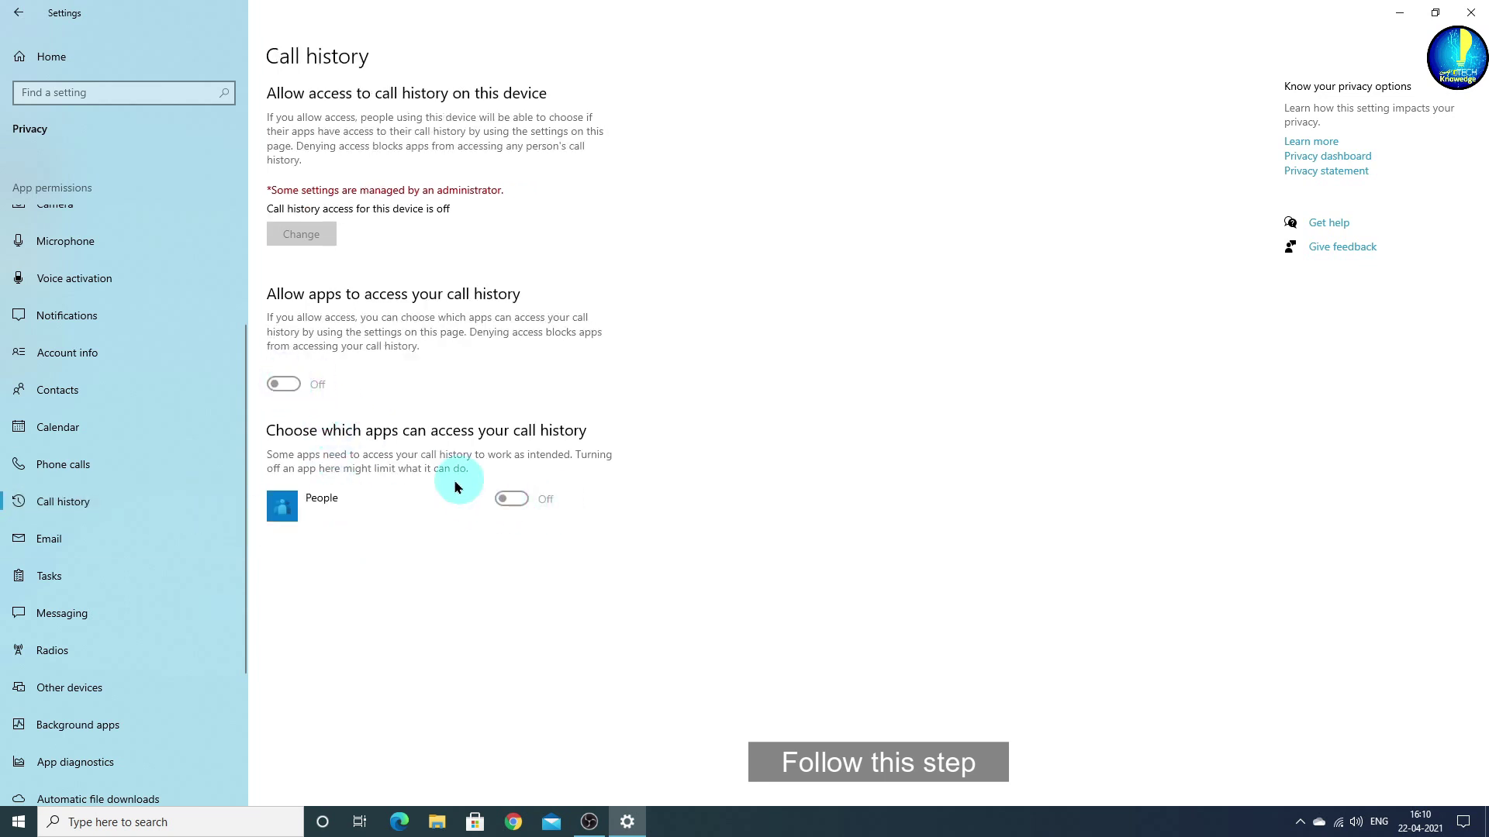
{"action": "left_click", "coordinate": [174, 535]}
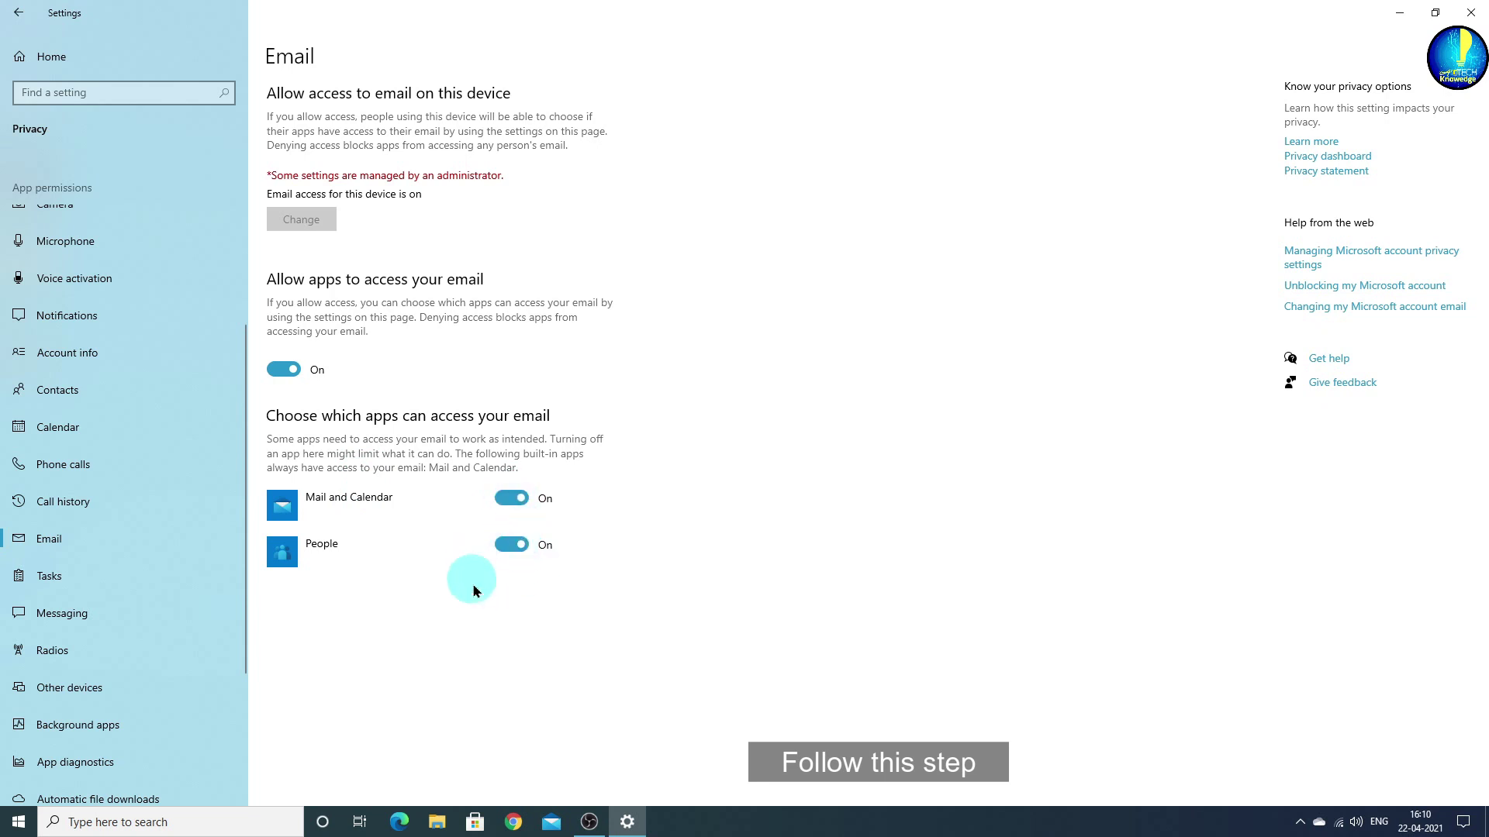
Step: In the Radios privacy settings, turn off the option that allows apps to control device radios
{"action": "scroll", "coordinate": [114, 602], "scroll_direction": "down", "scroll_amount": 1}
{"action": "scroll", "coordinate": [111, 578], "scroll_direction": "down", "scroll_amount": 2}
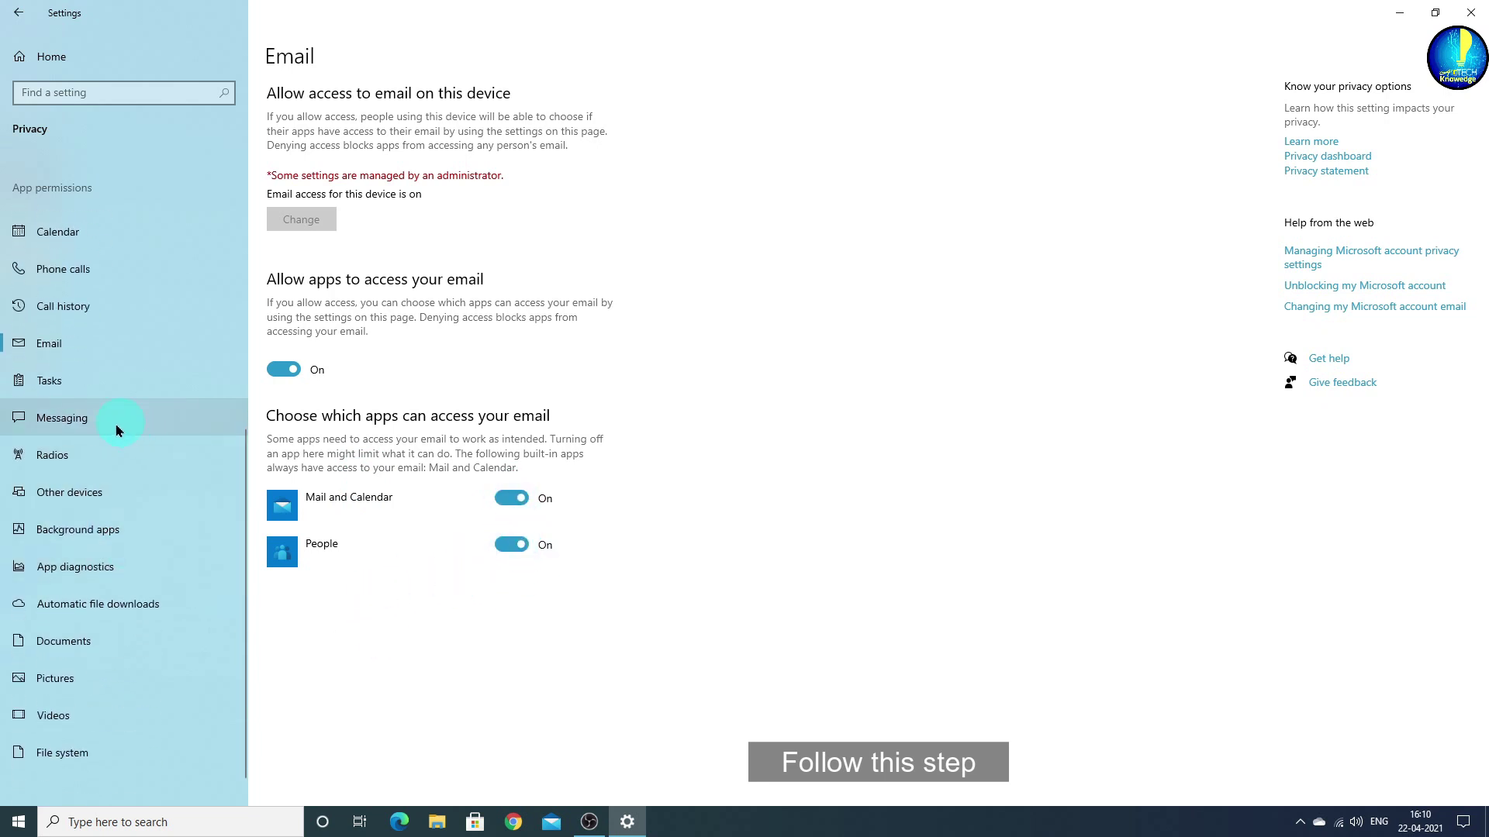
{"action": "left_click", "coordinate": [93, 462]}
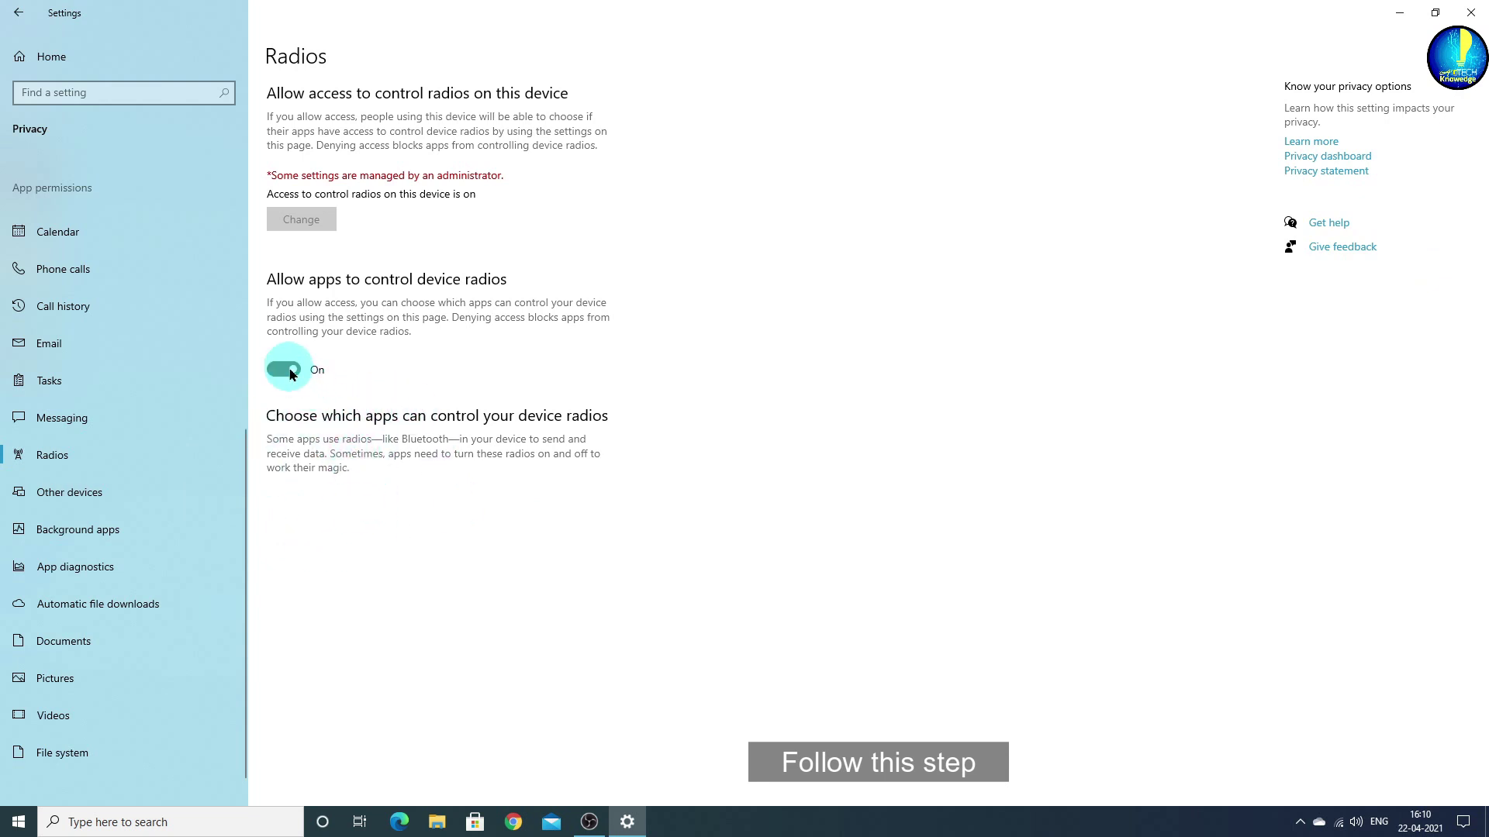
{"action": "left_click", "coordinate": [291, 375]}
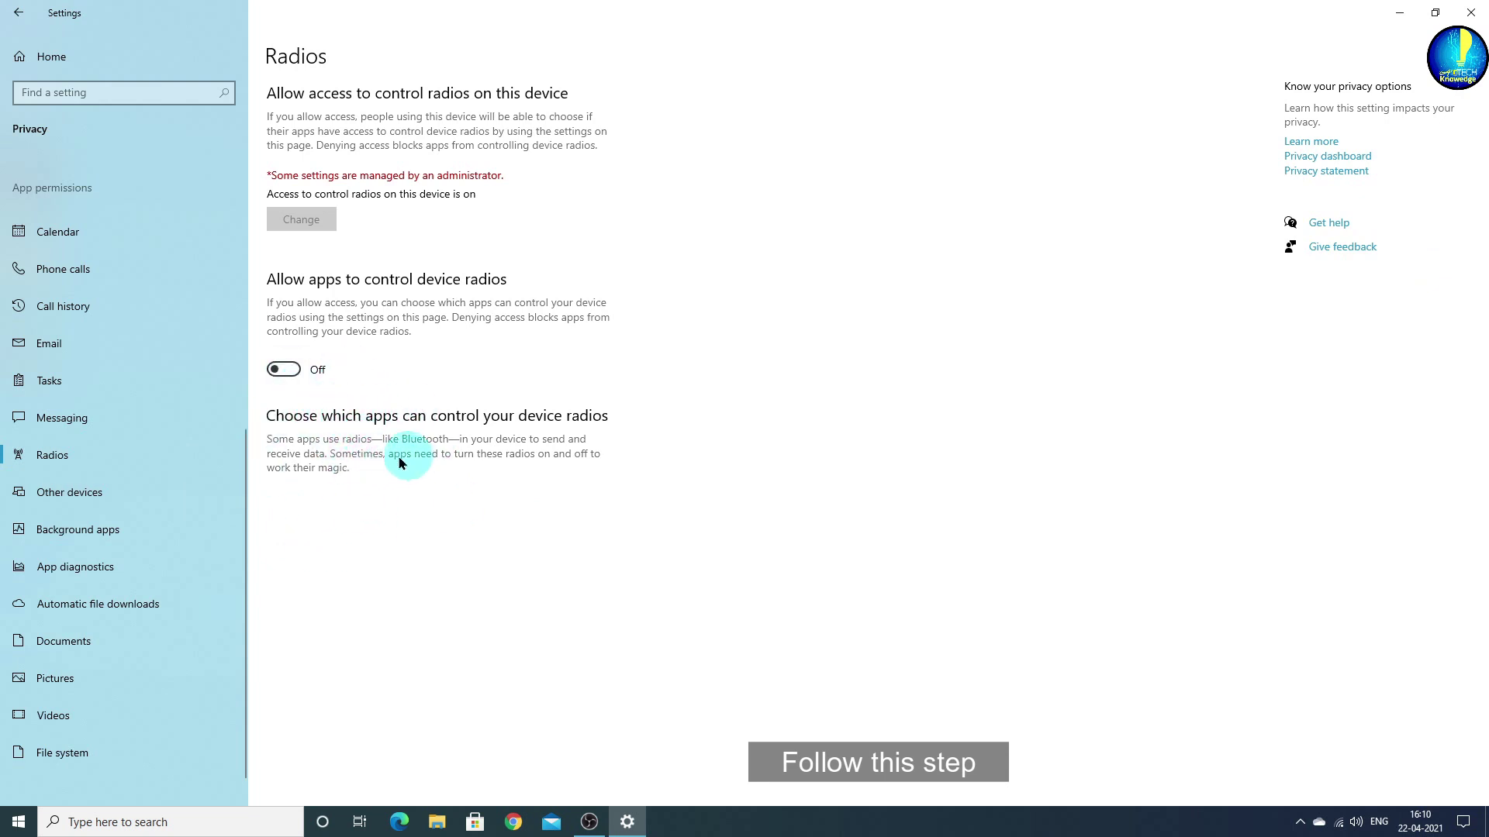
Step: In the Background apps privacy settings, turn off background running for the apps from 3D Viewer through Get Help
{"action": "left_click", "coordinate": [161, 548]}
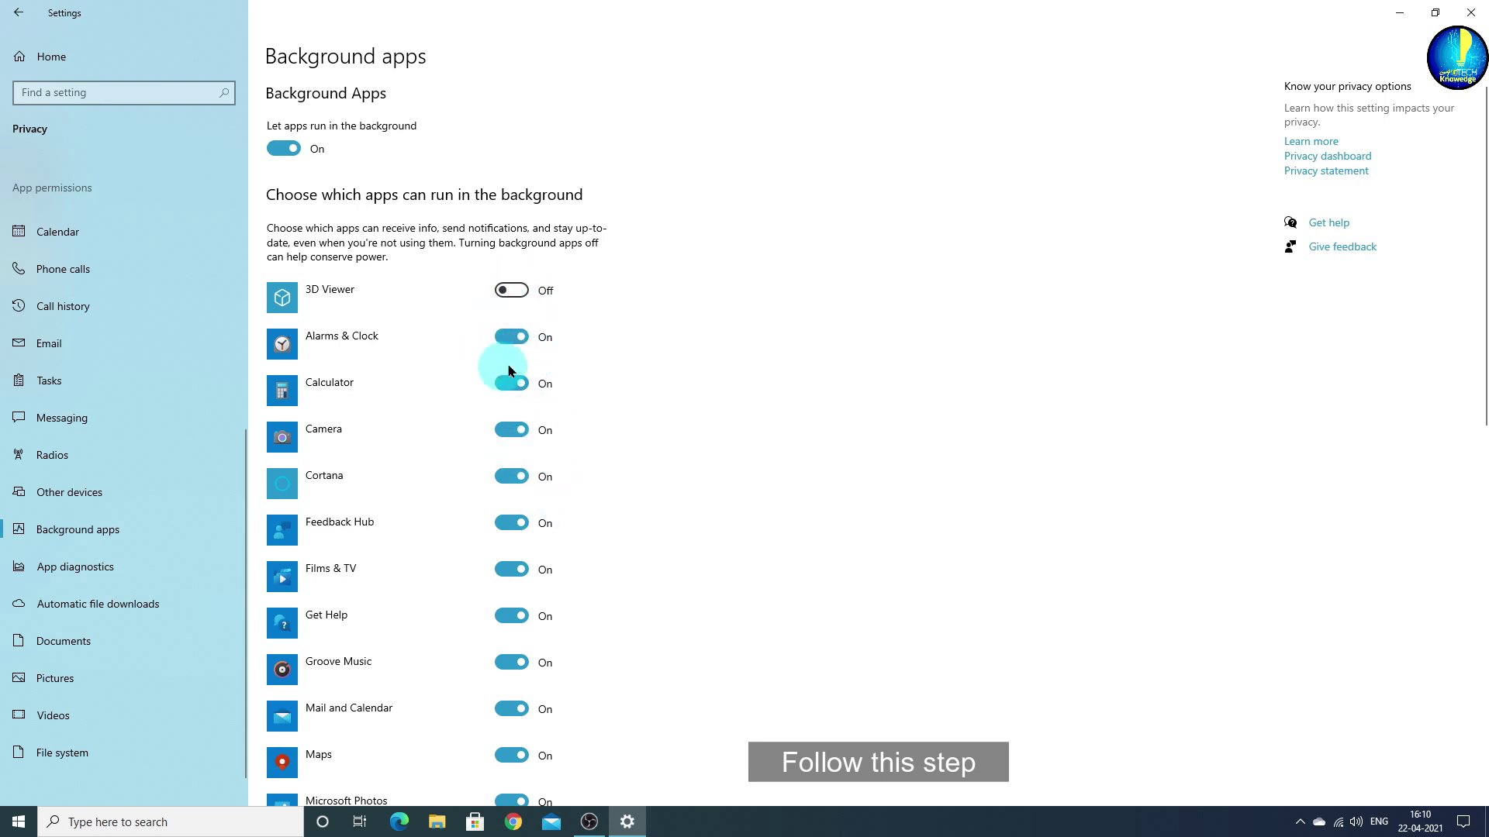
{"action": "left_click", "coordinate": [512, 338]}
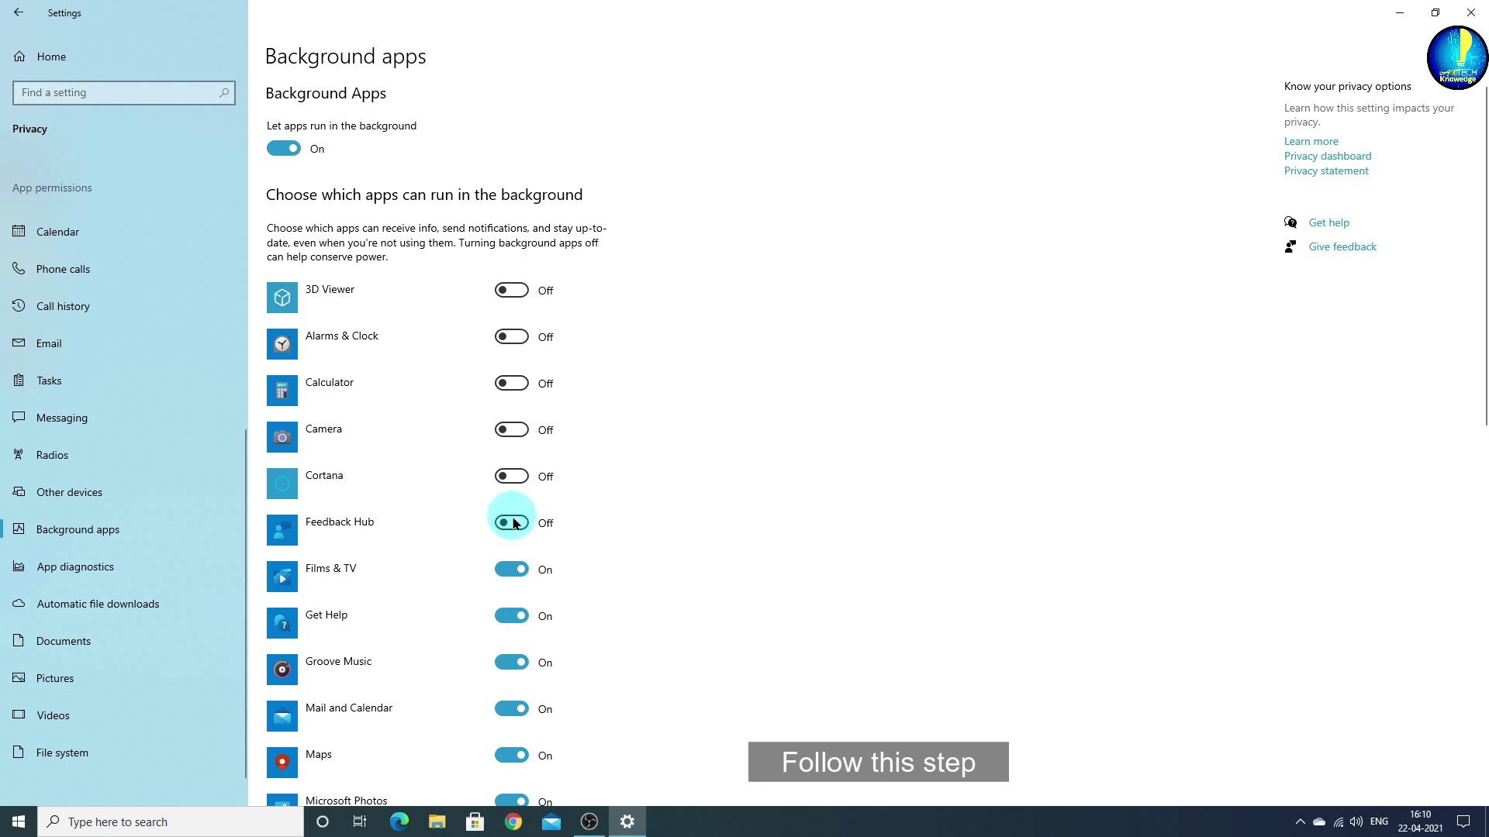
{"action": "scroll", "coordinate": [518, 435], "scroll_direction": "down", "scroll_amount": 3}
{"action": "left_click", "coordinate": [525, 339]}
{"action": "left_click", "coordinate": [525, 385]}
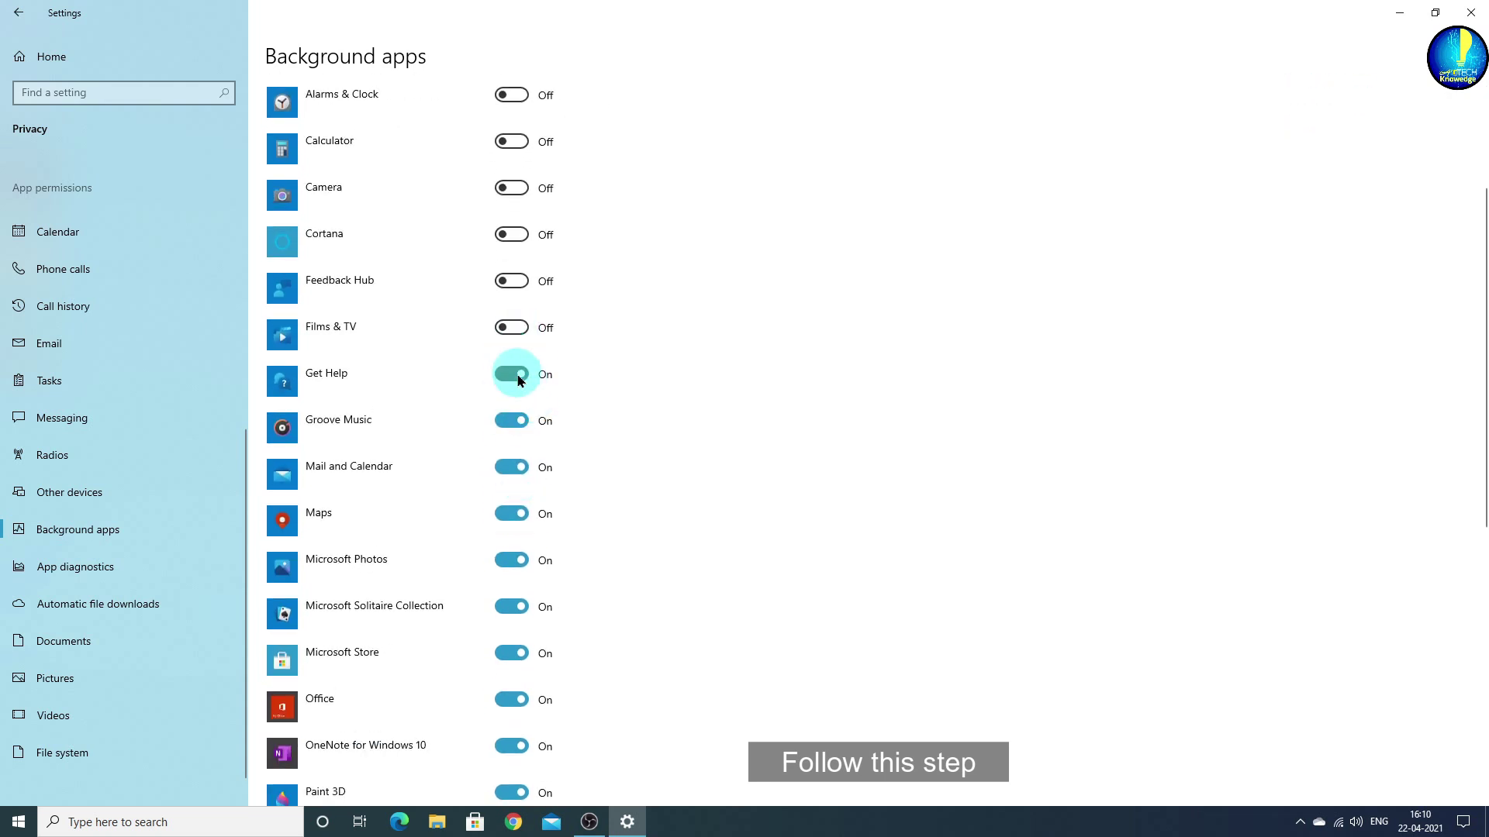
Step: Turn off background running for the apps from Groove Music through OneNote for Windows 10
{"action": "scroll", "coordinate": [509, 503], "scroll_direction": "down", "scroll_amount": 5}
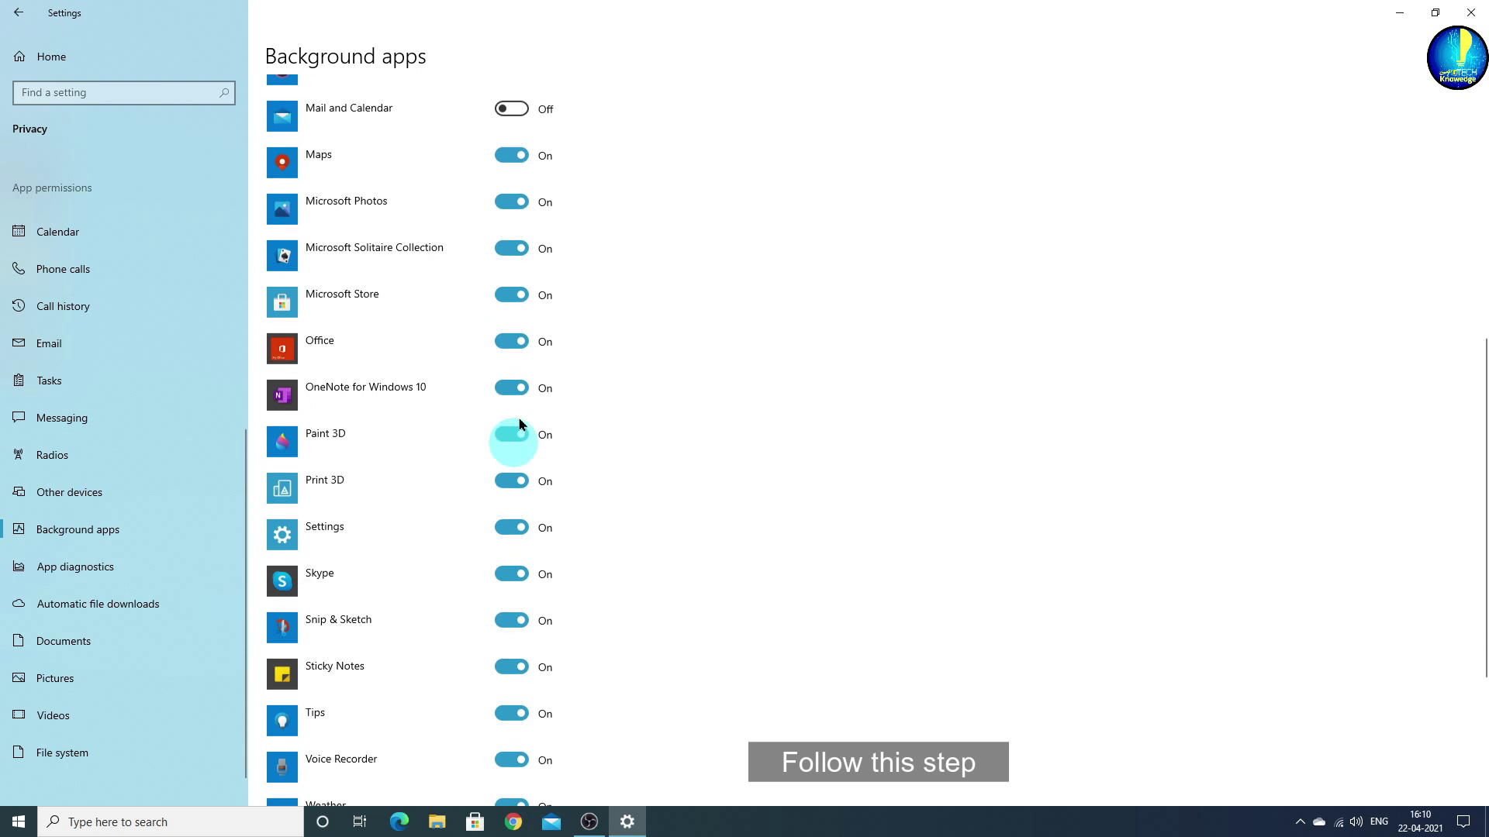
{"action": "left_click", "coordinate": [514, 290]}
{"action": "left_click", "coordinate": [511, 337]}
{"action": "left_click", "coordinate": [514, 385]}
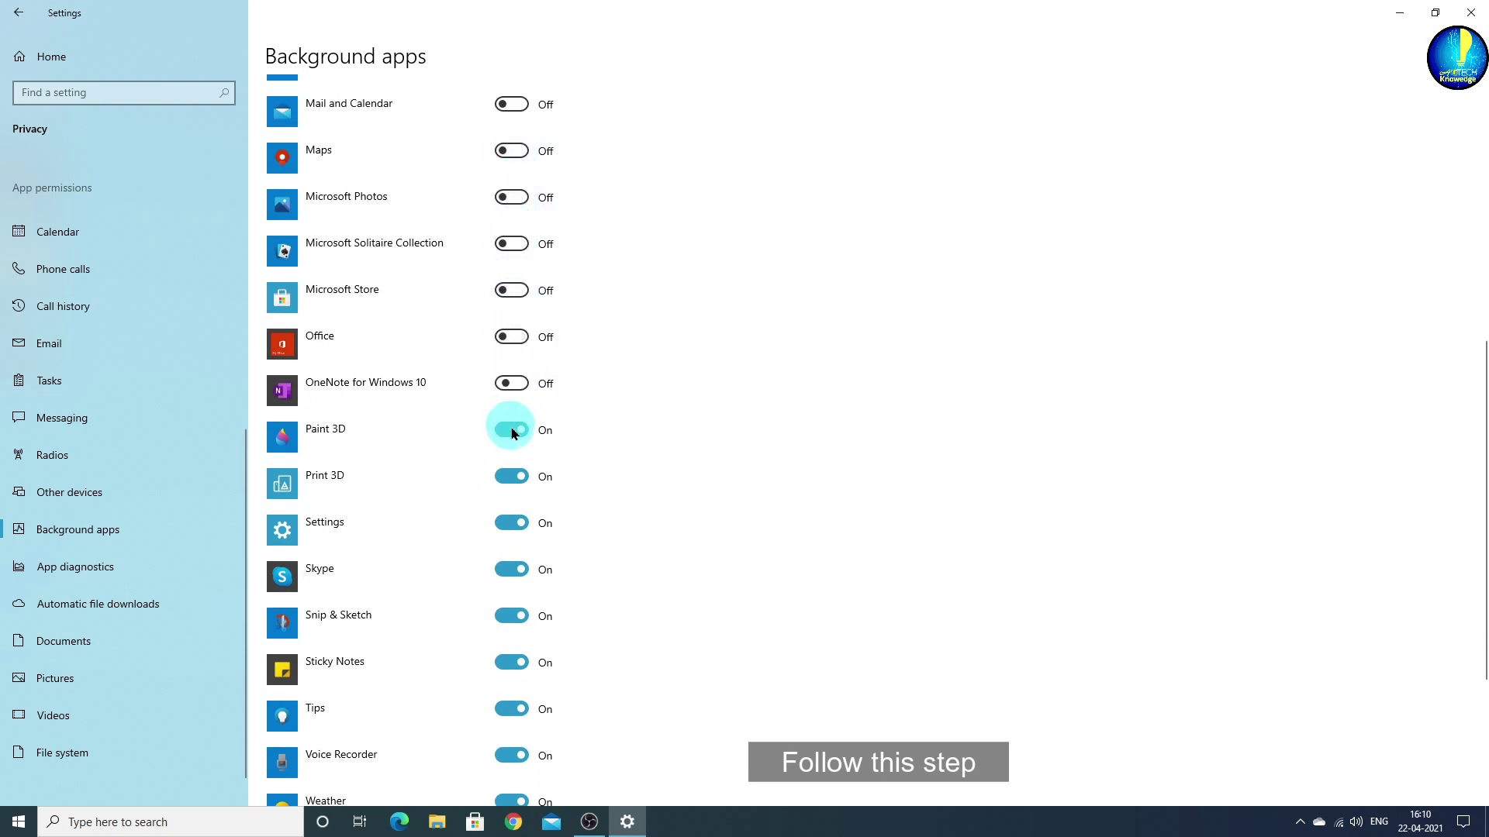
Step: Turn off background running for the apps from Paint 3D through Your Phone, and disable the general option letting apps run in the background
{"action": "scroll", "coordinate": [521, 571], "scroll_direction": "down", "scroll_amount": 3}
{"action": "left_click", "coordinate": [519, 374]}
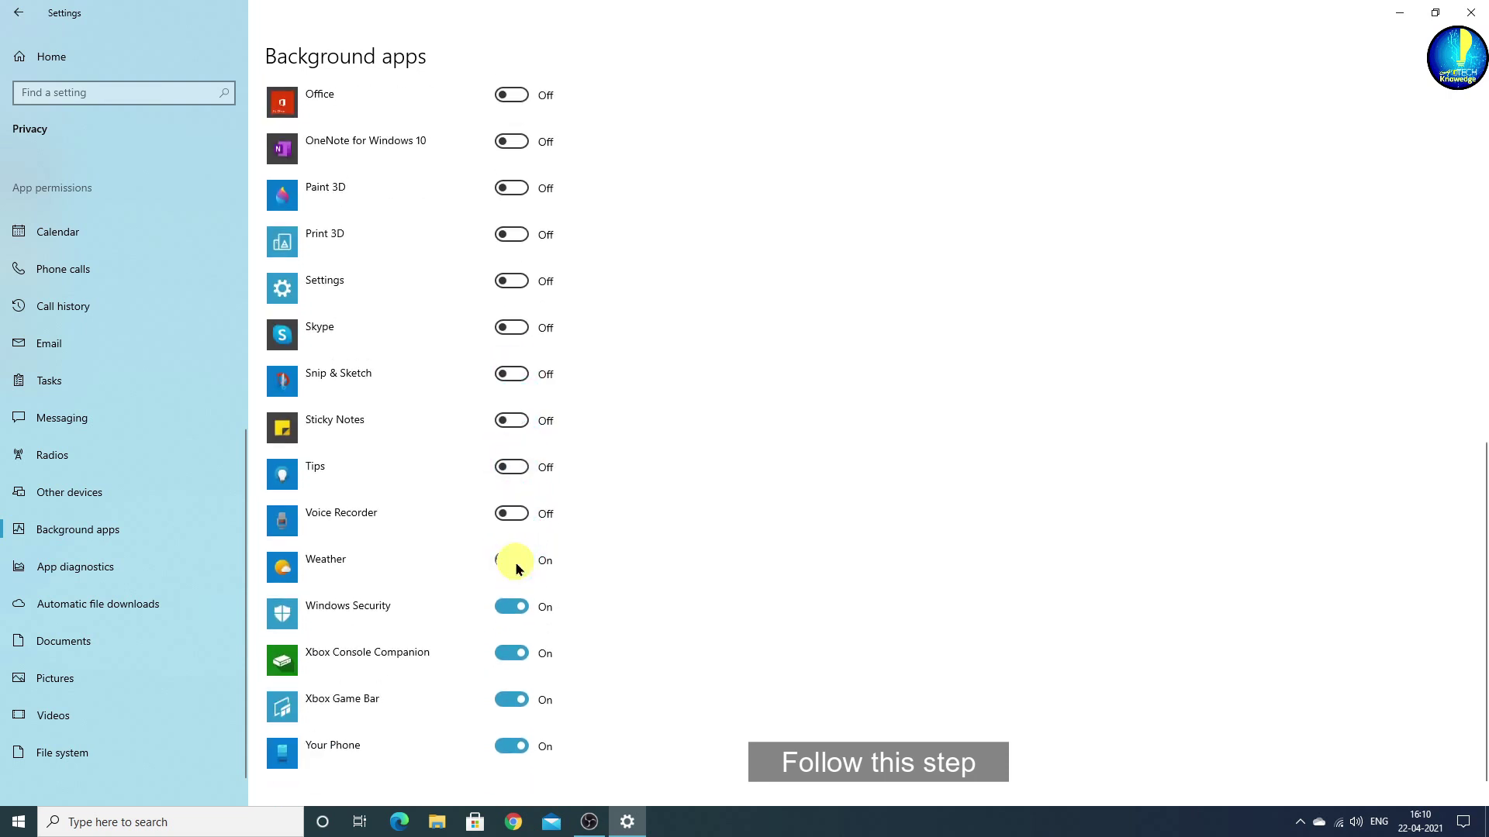
{"action": "left_click", "coordinate": [525, 703]}
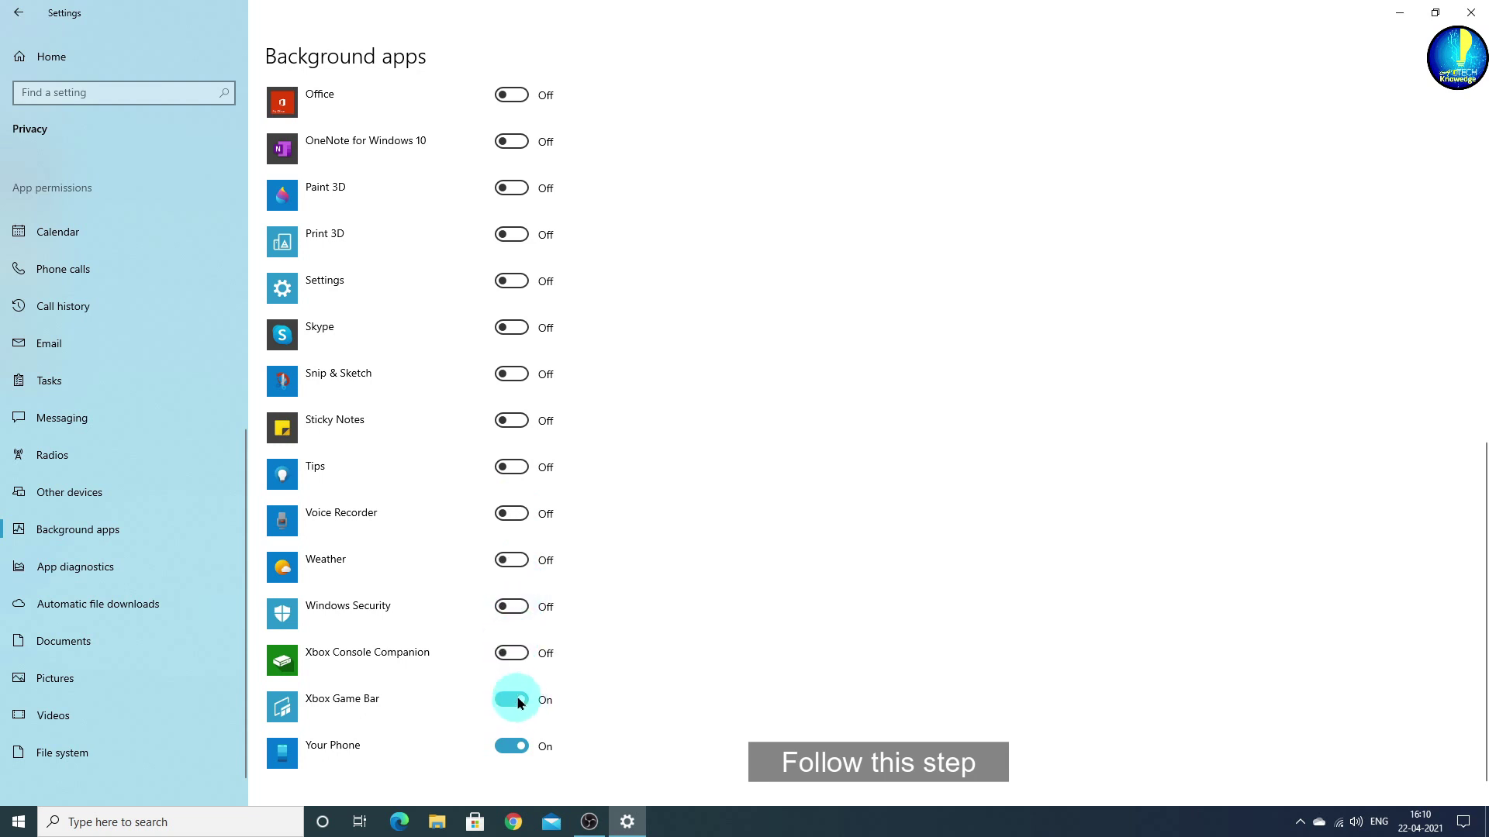
{"action": "left_click", "coordinate": [516, 750]}
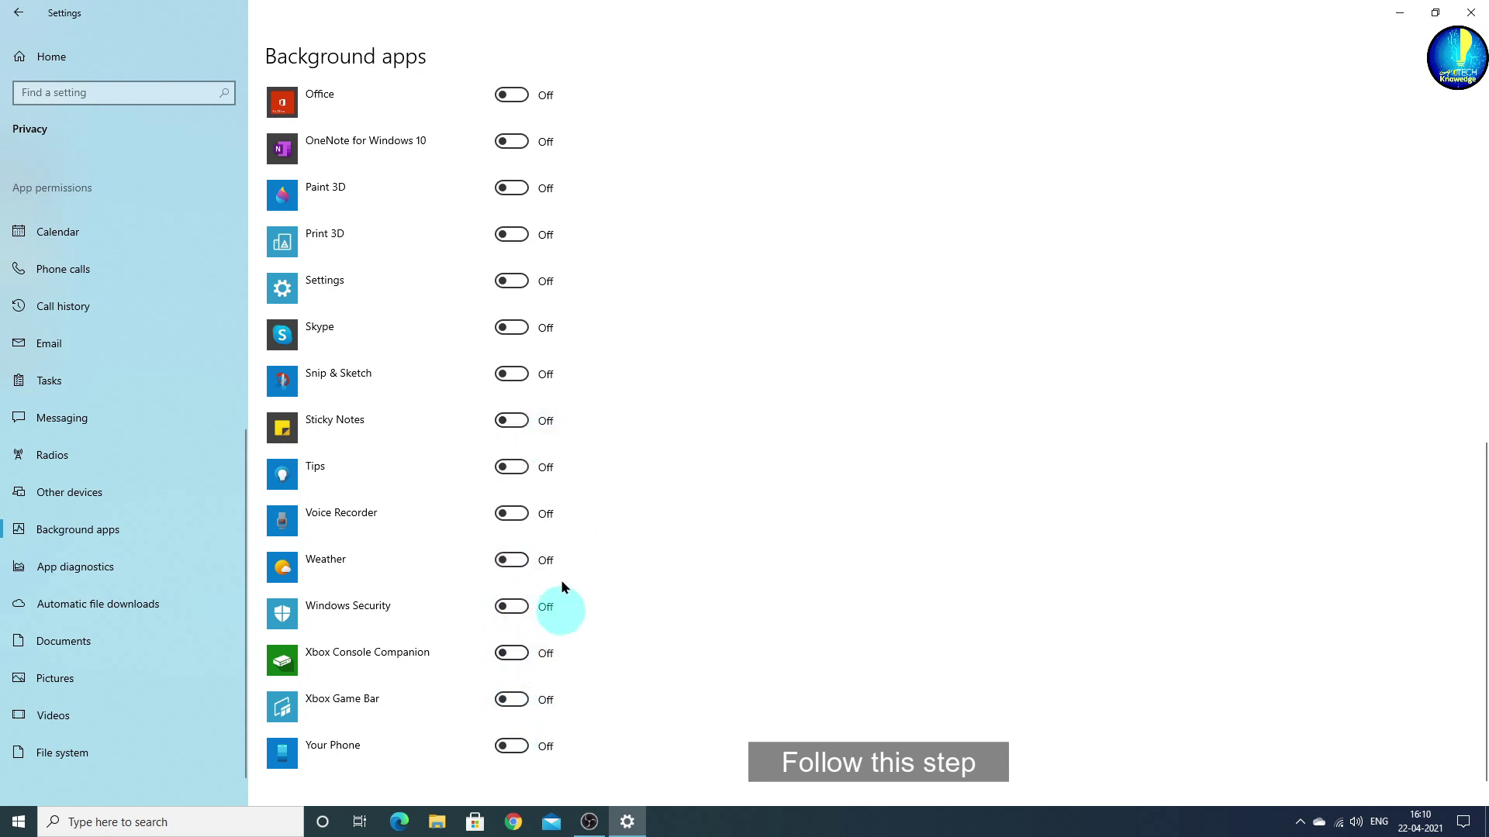
{"action": "scroll", "coordinate": [471, 451], "scroll_direction": "up", "scroll_amount": 10}
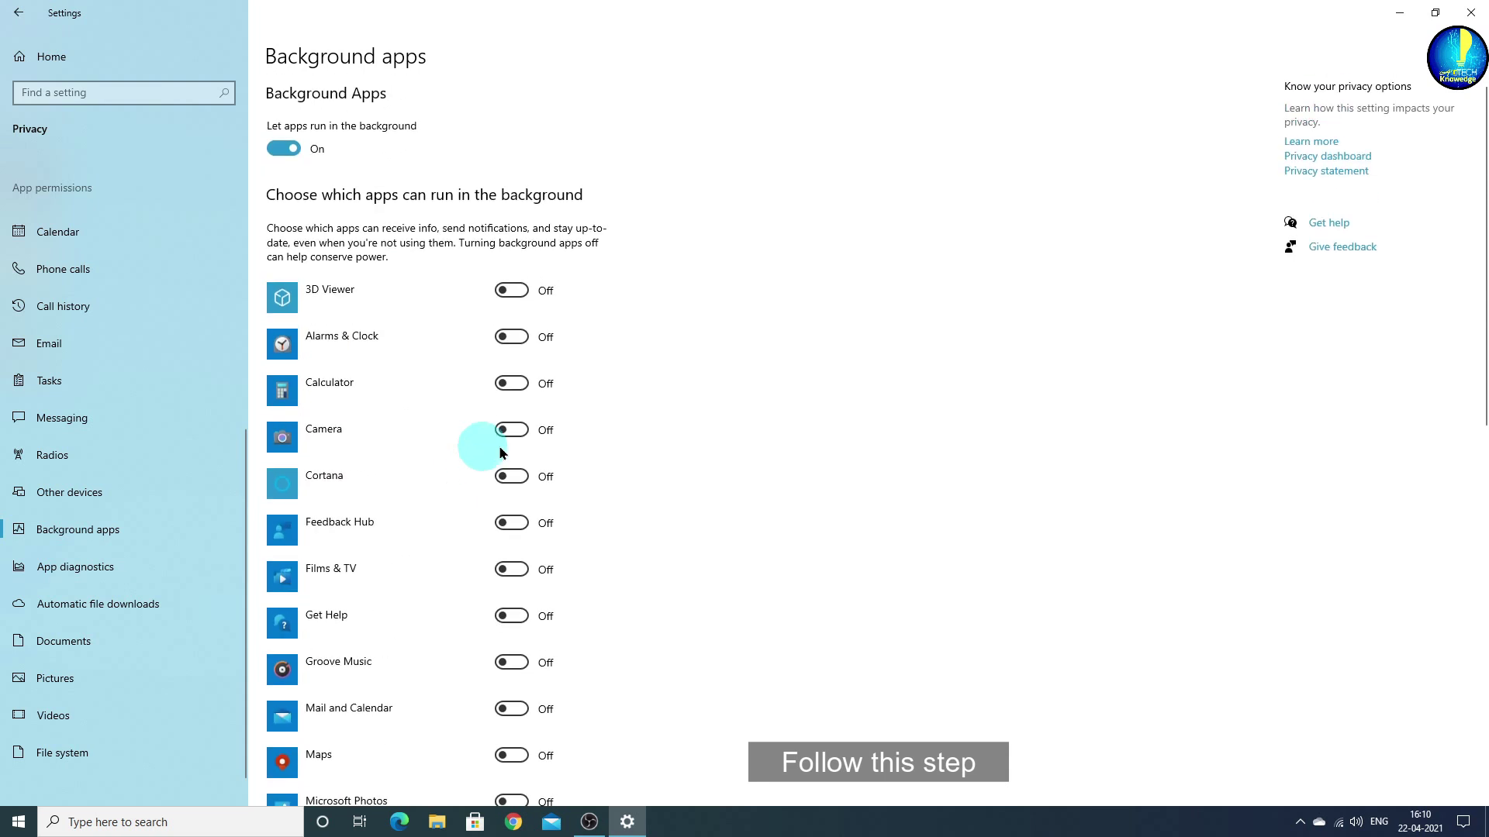
{"action": "left_click", "coordinate": [283, 149]}
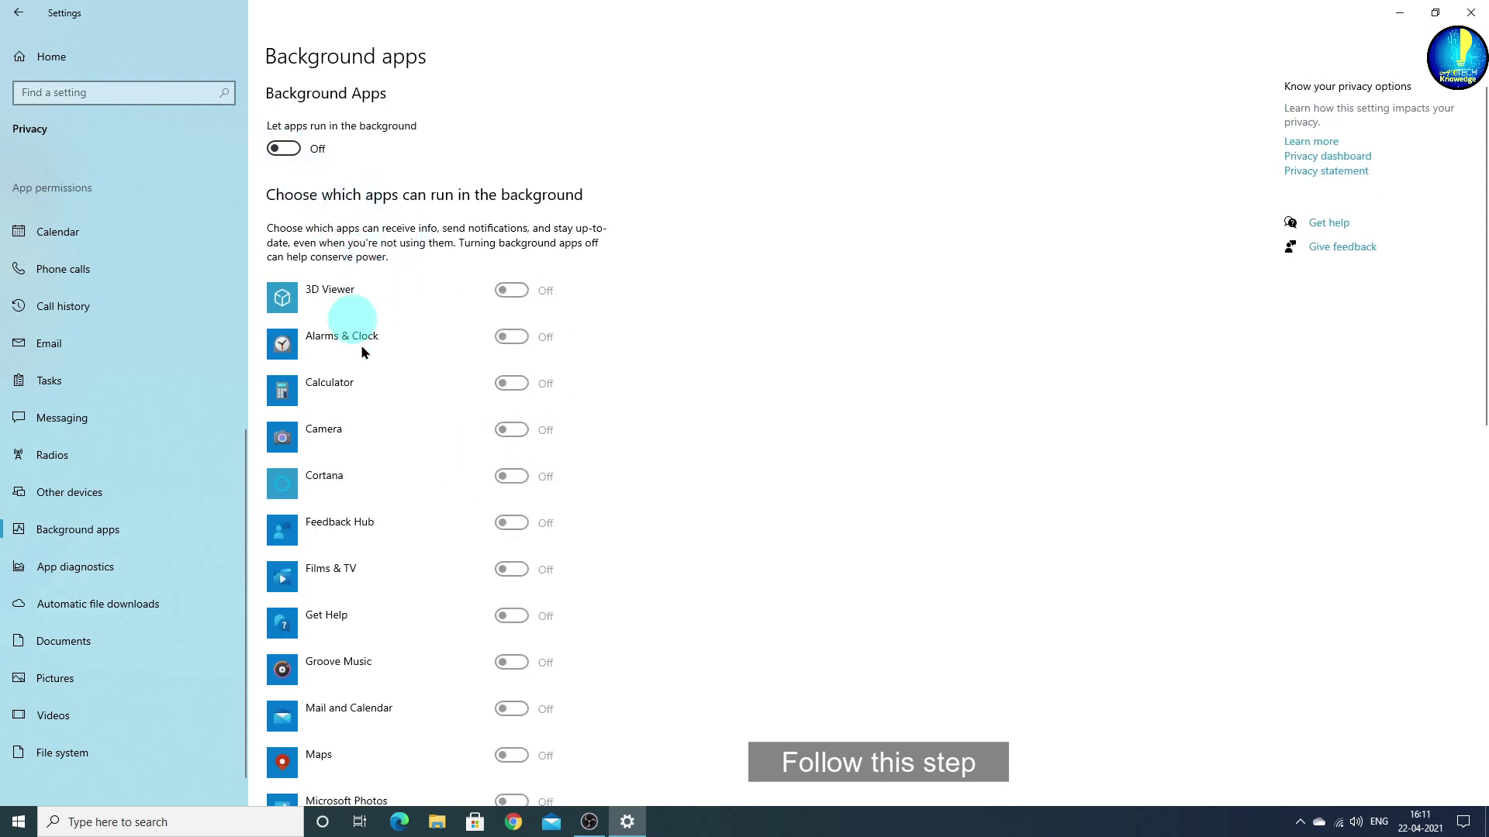
Step: Review the App diagnostics and Automatic file downloads permissions, and close Settings to return to the desktop
{"action": "scroll", "coordinate": [139, 569], "scroll_direction": "down", "scroll_amount": 1}
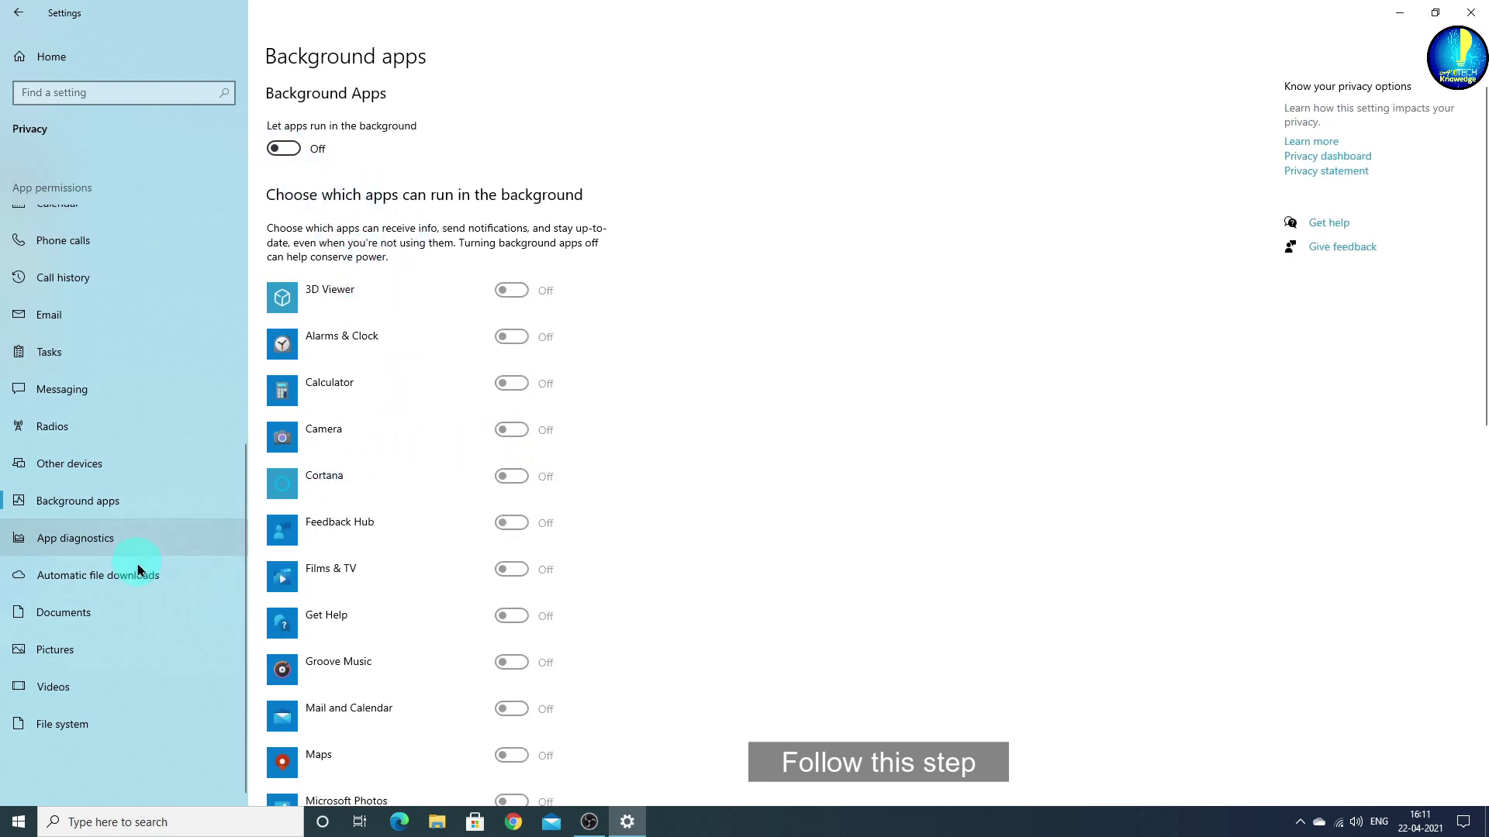
{"action": "left_click", "coordinate": [140, 550]}
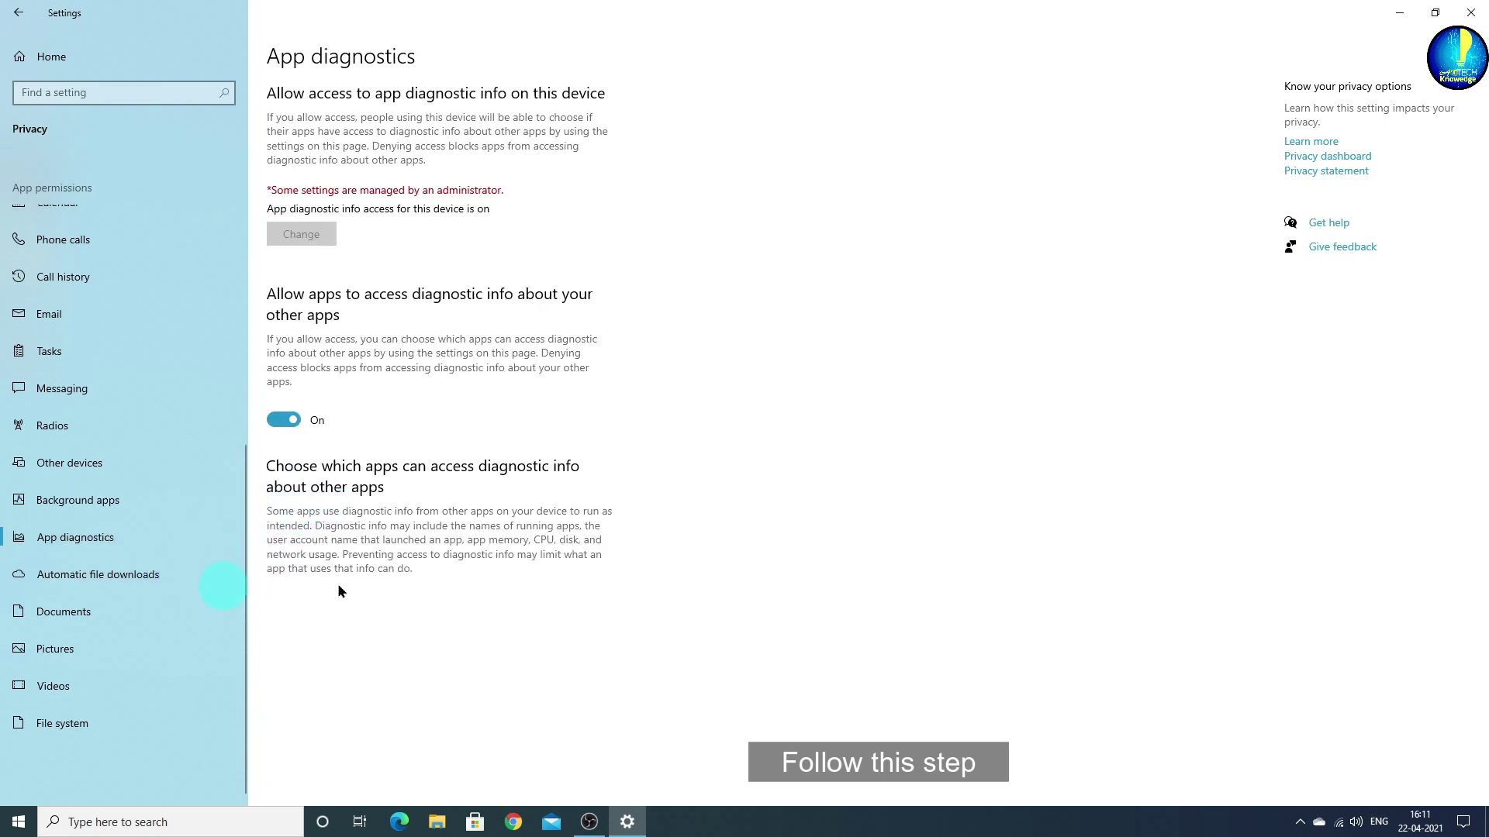
{"action": "left_click", "coordinate": [149, 574]}
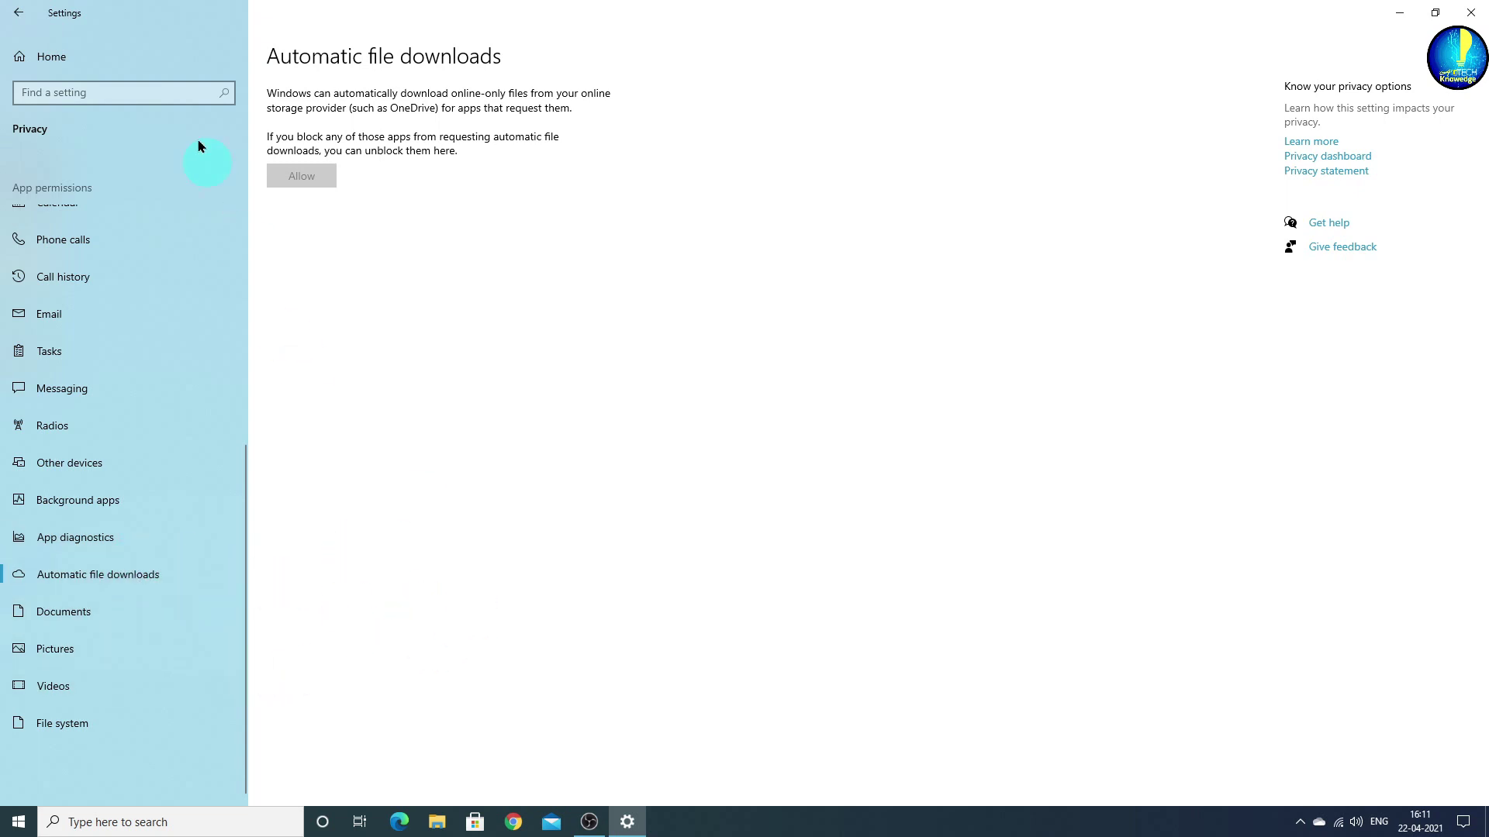
{"action": "left_click", "coordinate": [120, 50]}
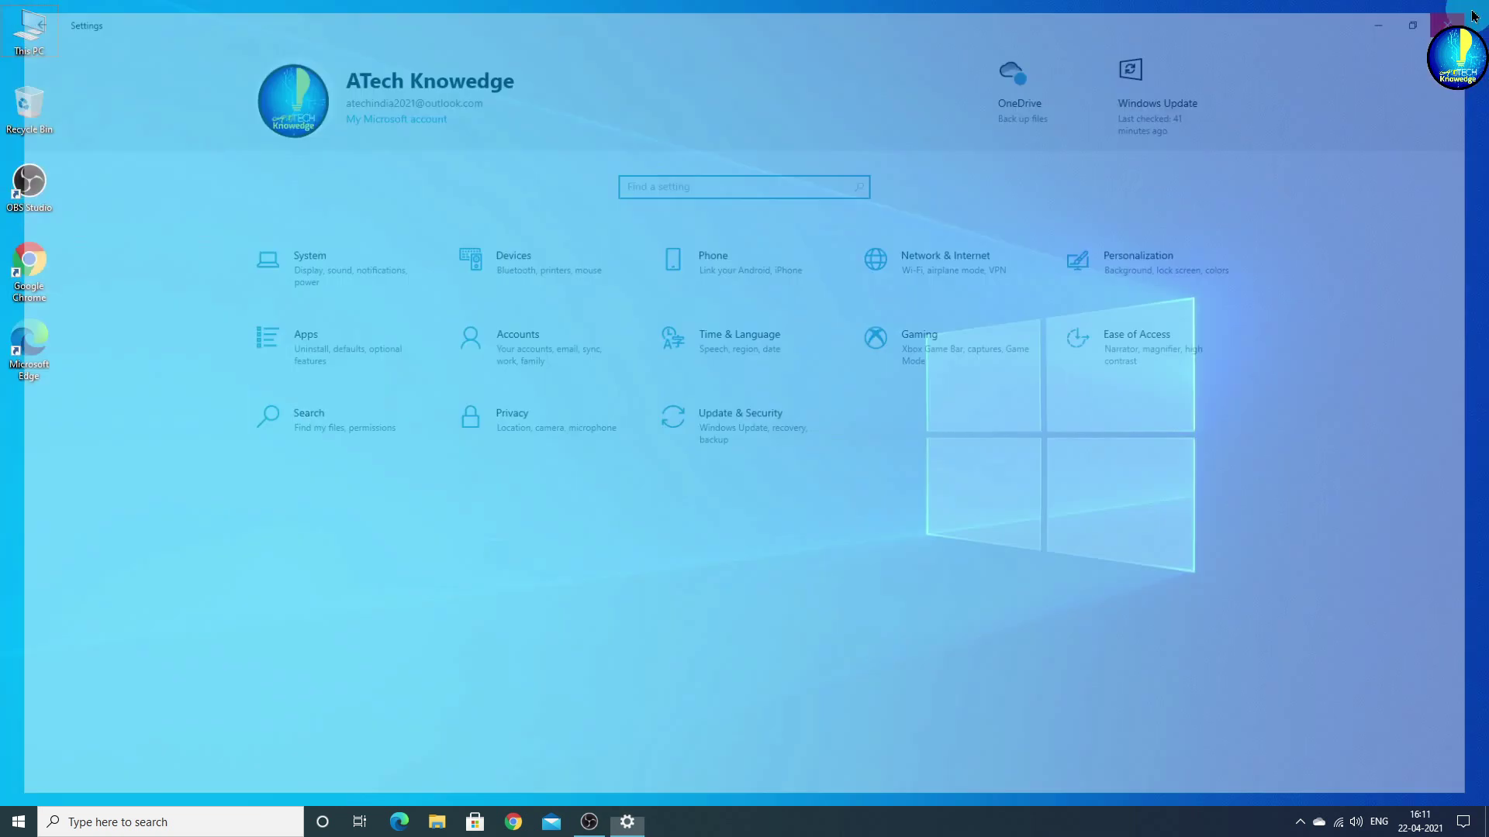
{"action": "right_click", "coordinate": [187, 333]}
{"action": "left_click", "coordinate": [216, 379]}
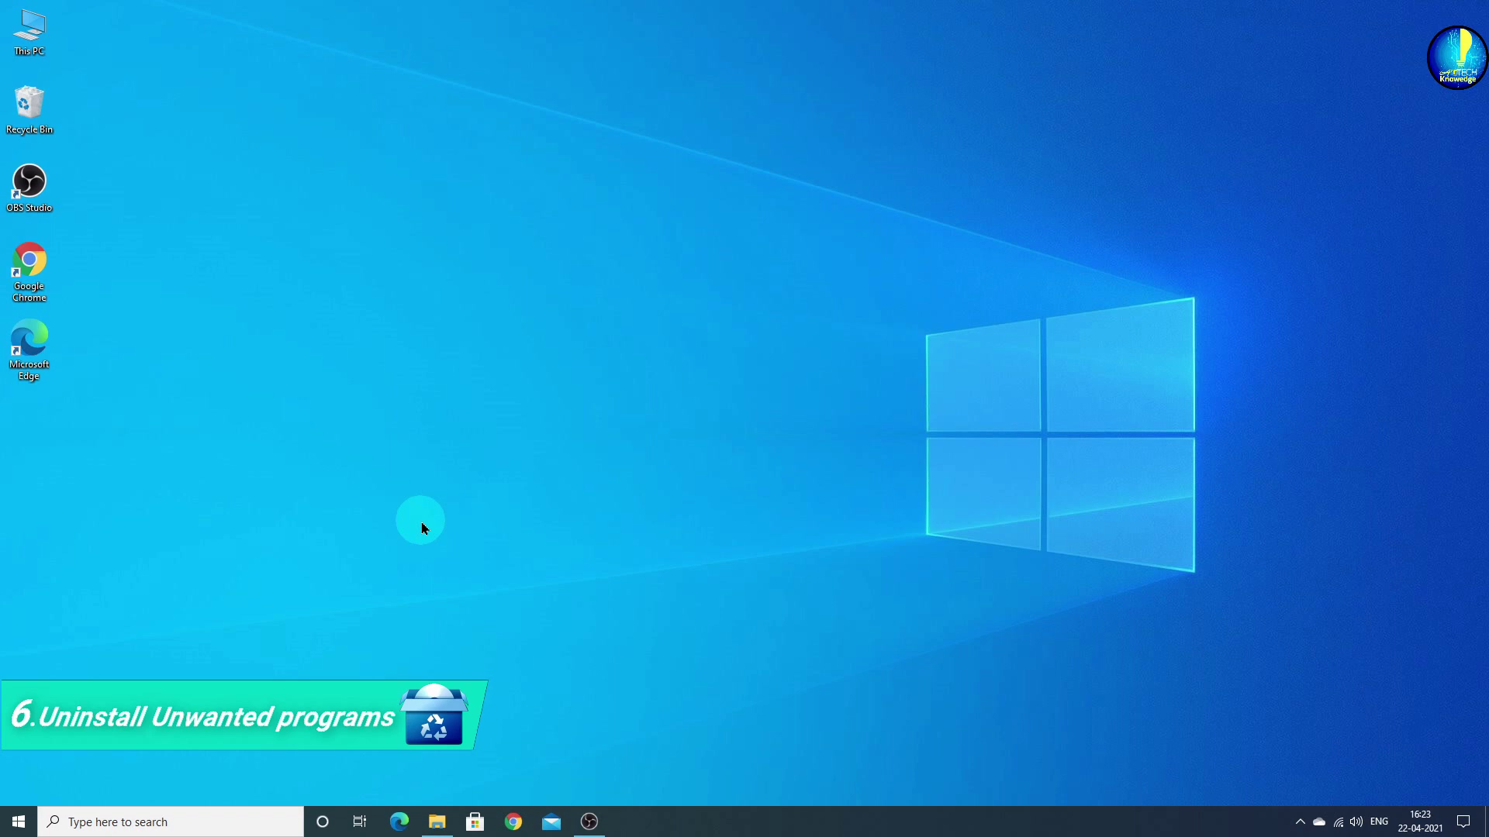
Step: Open Control Panel, switch its view to large icons and open Programs and Features
{"action": "left_click", "coordinate": [141, 828]}
{"action": "type", "text": "control panel"}
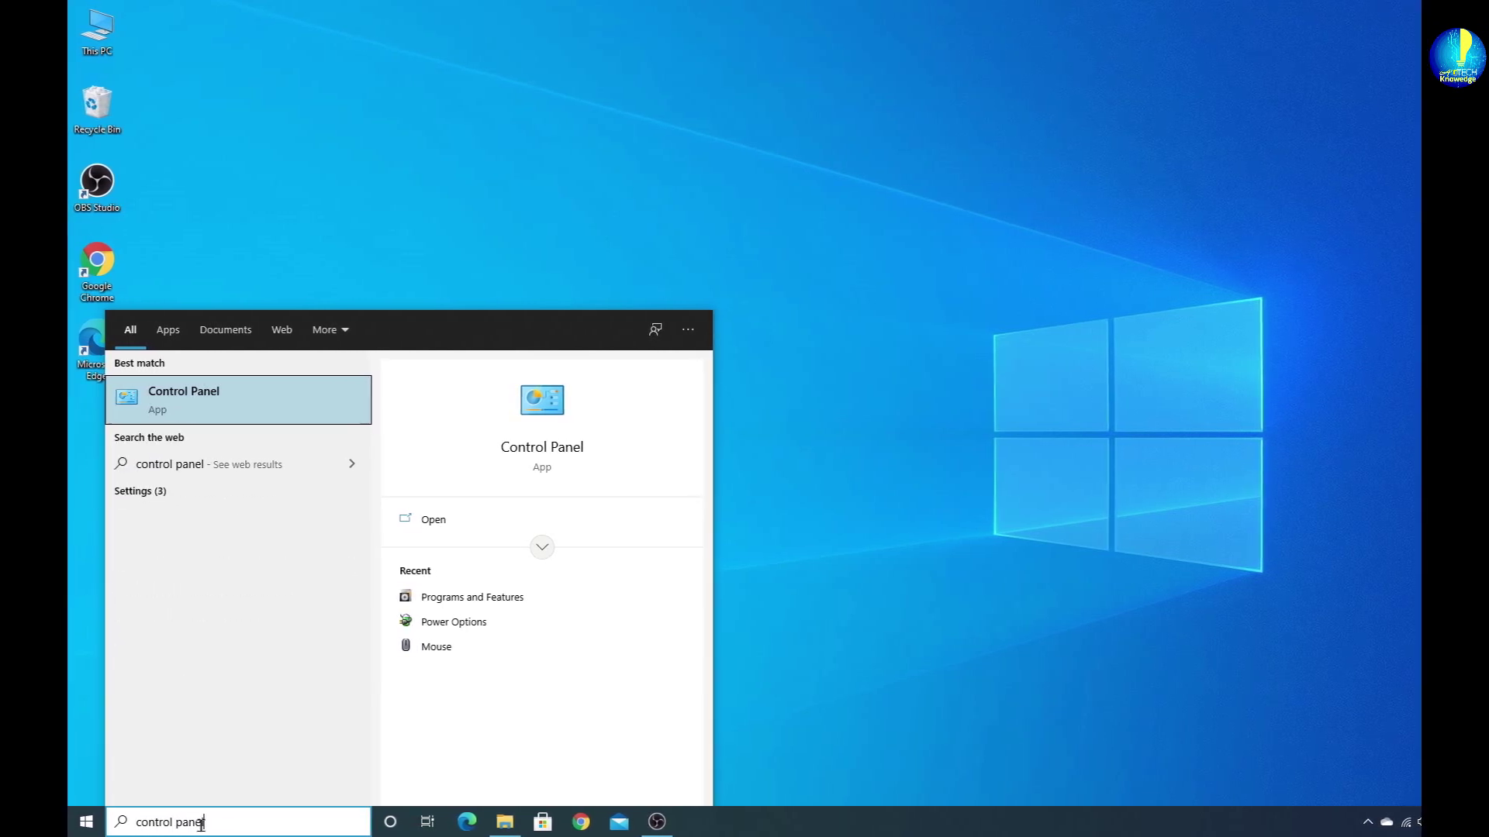
{"action": "left_click", "coordinate": [242, 411]}
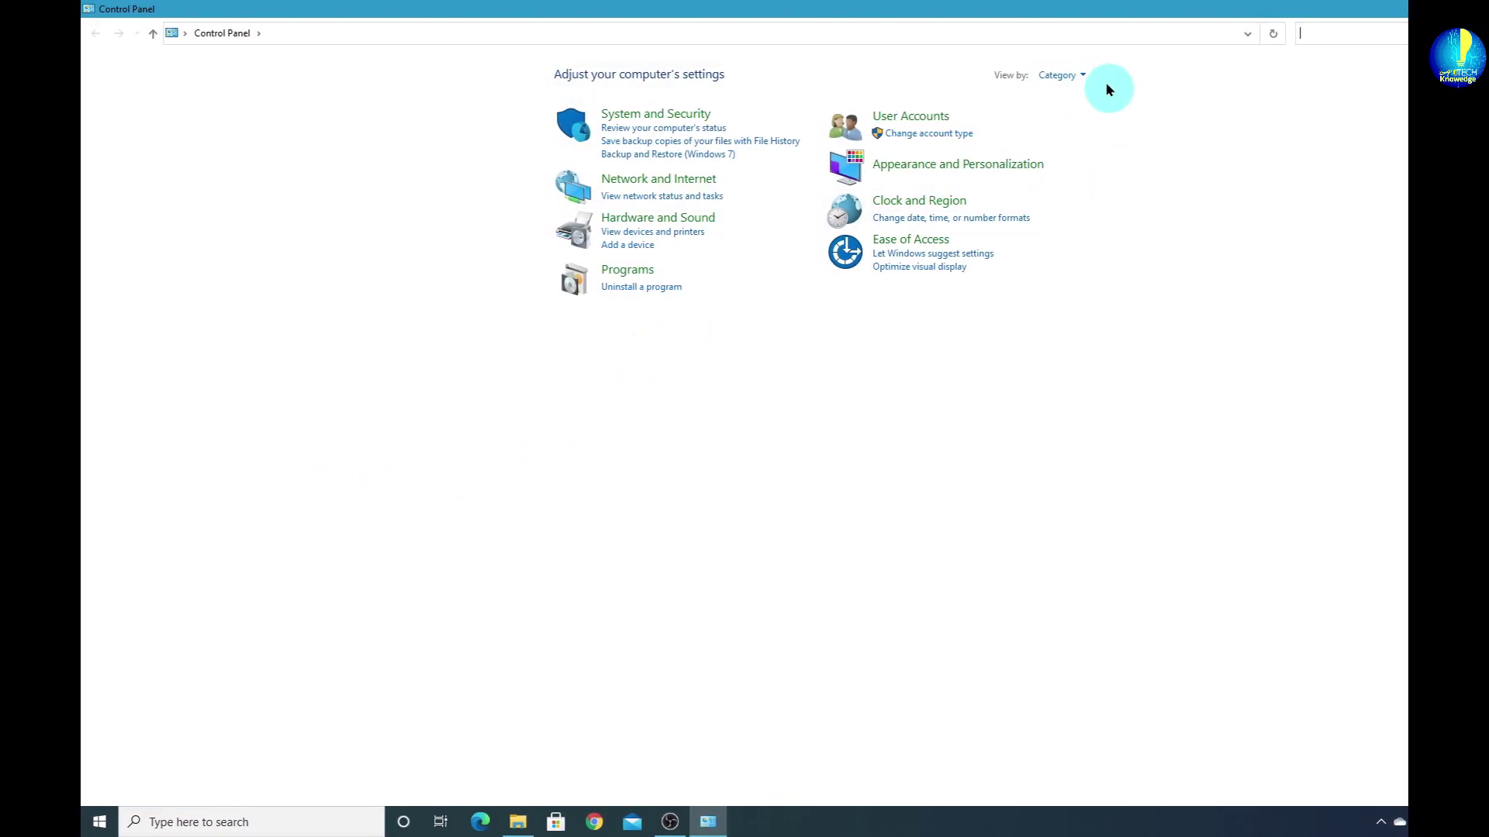
{"action": "left_click", "coordinate": [1084, 75]}
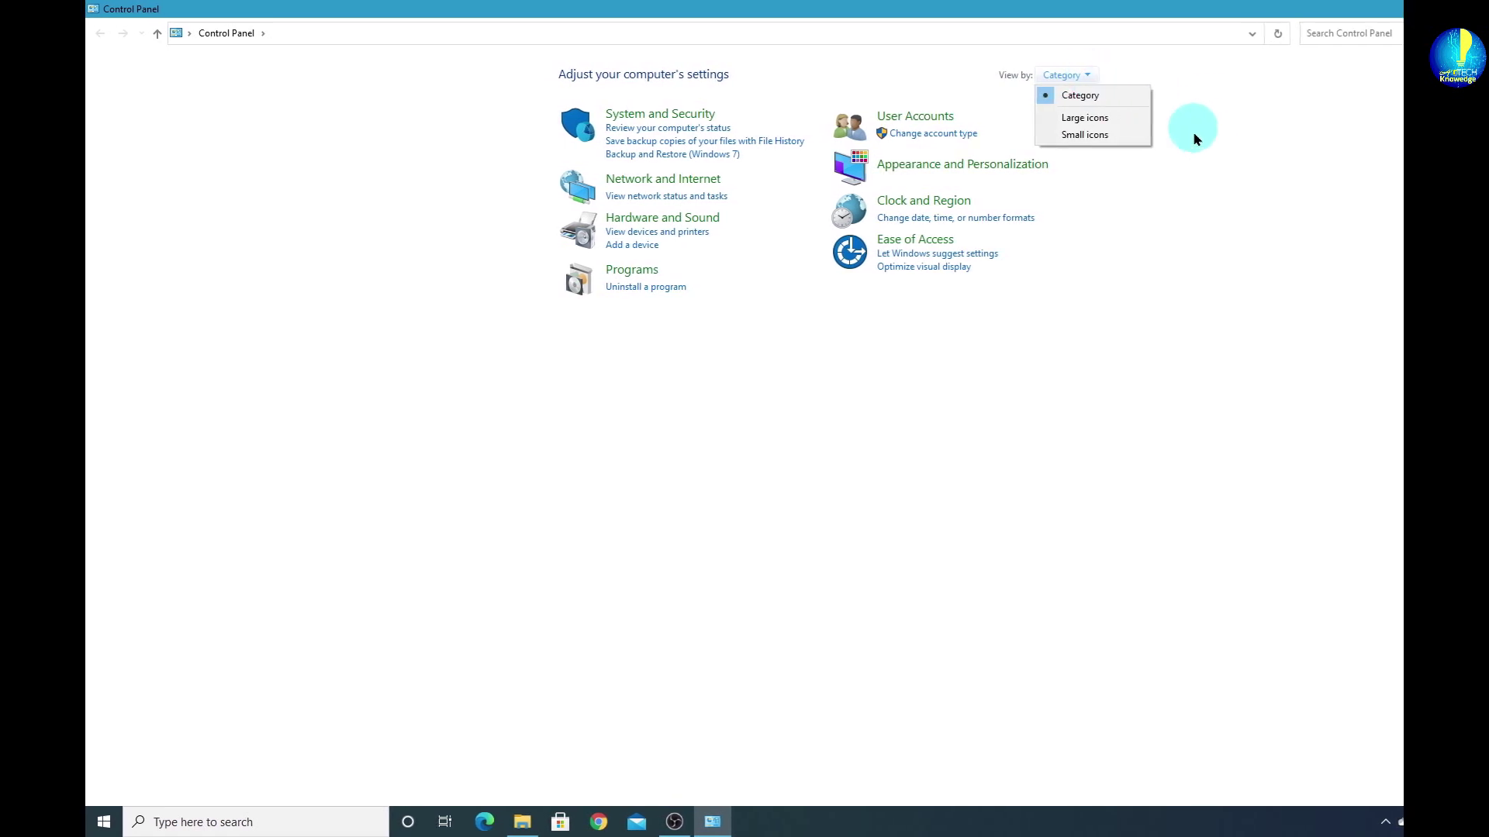
{"action": "left_click", "coordinate": [1119, 118]}
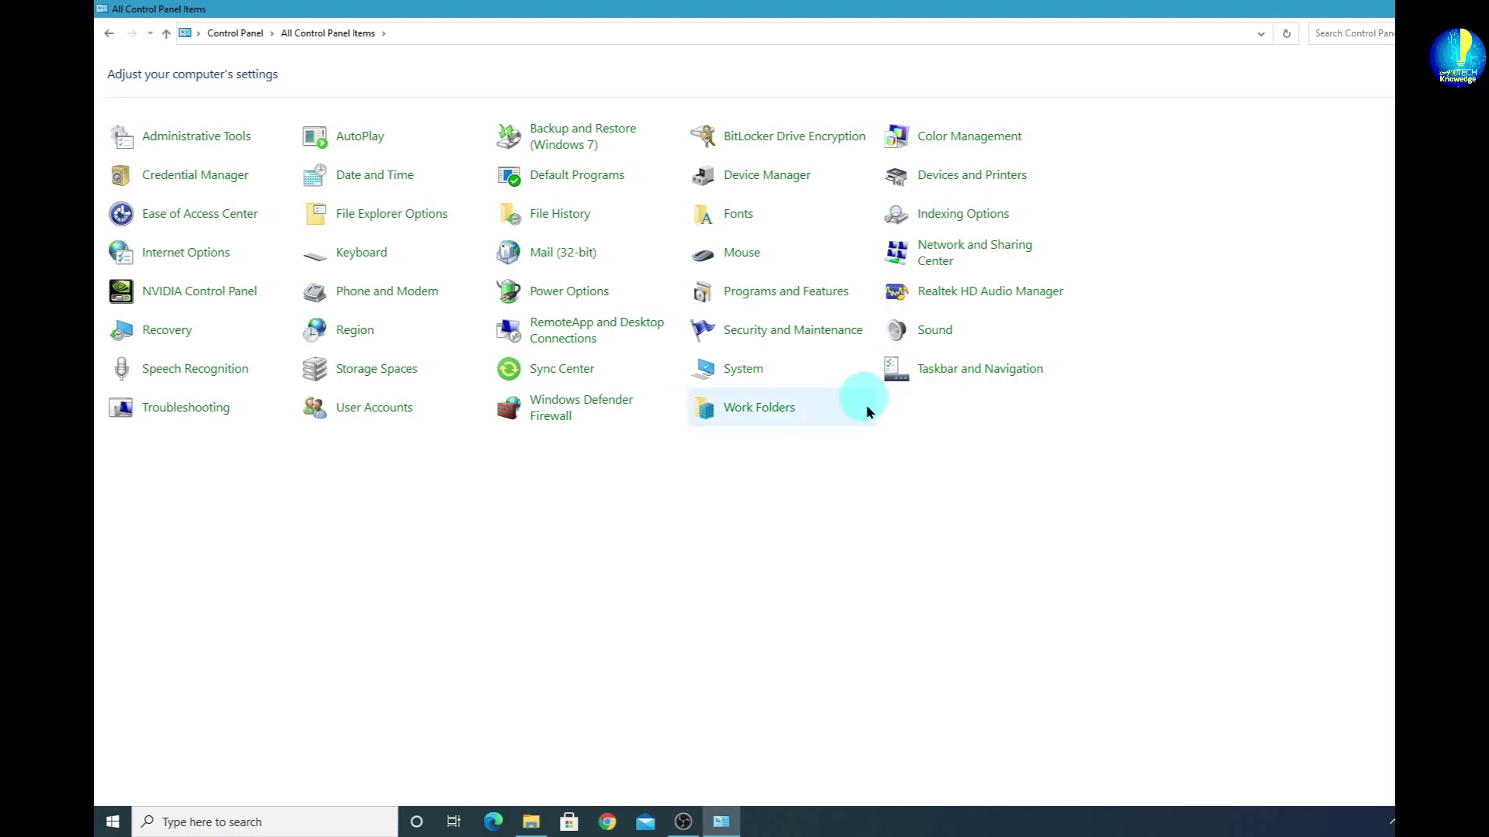
{"action": "left_click", "coordinate": [791, 293]}
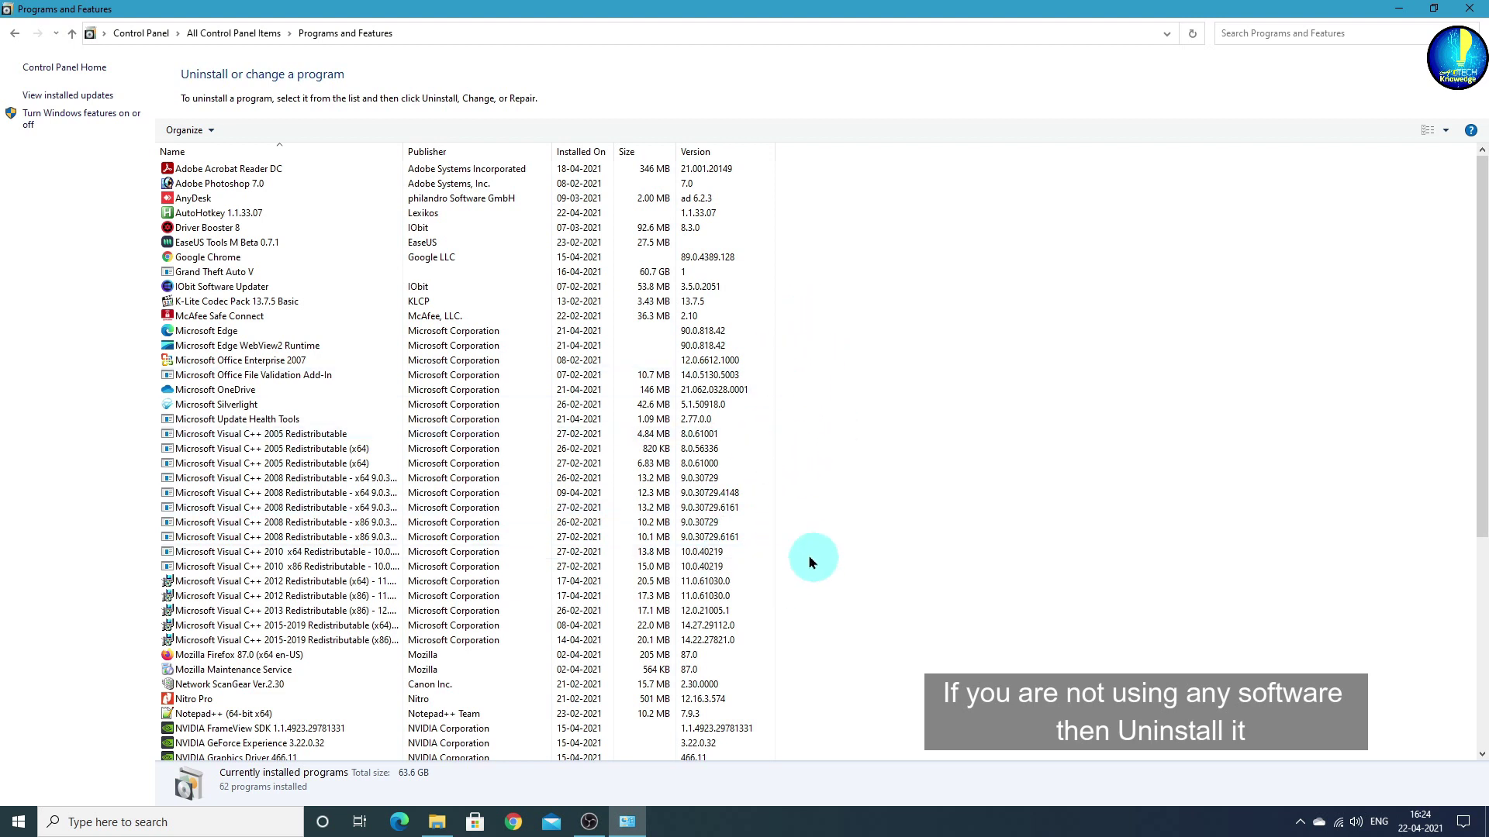
Step: Look through the list of installed programs for software that is no longer used
{"action": "scroll", "coordinate": [763, 583], "scroll_direction": "down", "scroll_amount": 7}
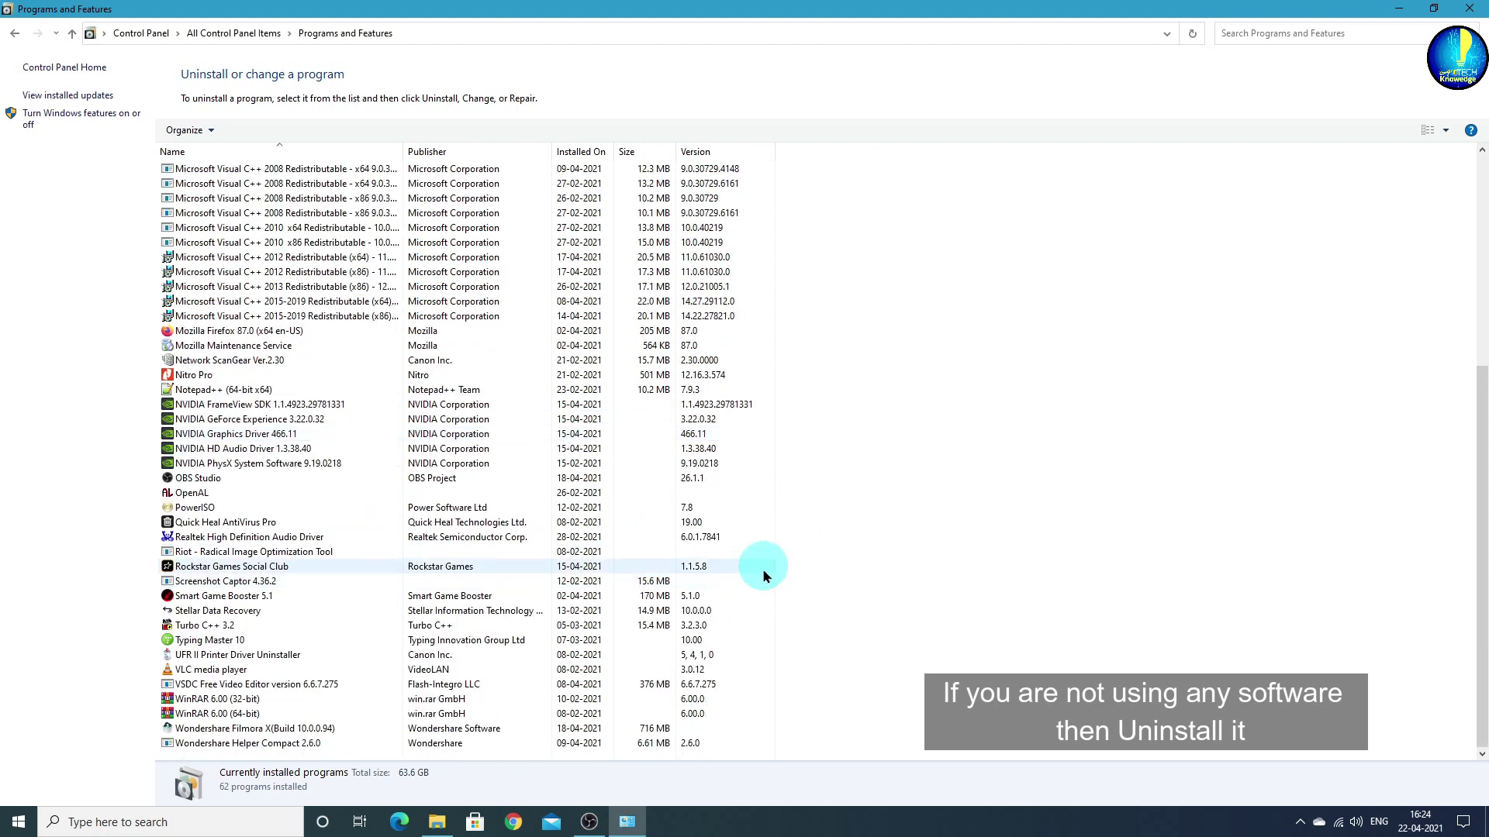
{"action": "scroll", "coordinate": [764, 585], "scroll_direction": "up", "scroll_amount": 3}
{"action": "scroll", "coordinate": [765, 585], "scroll_direction": "up", "scroll_amount": 3}
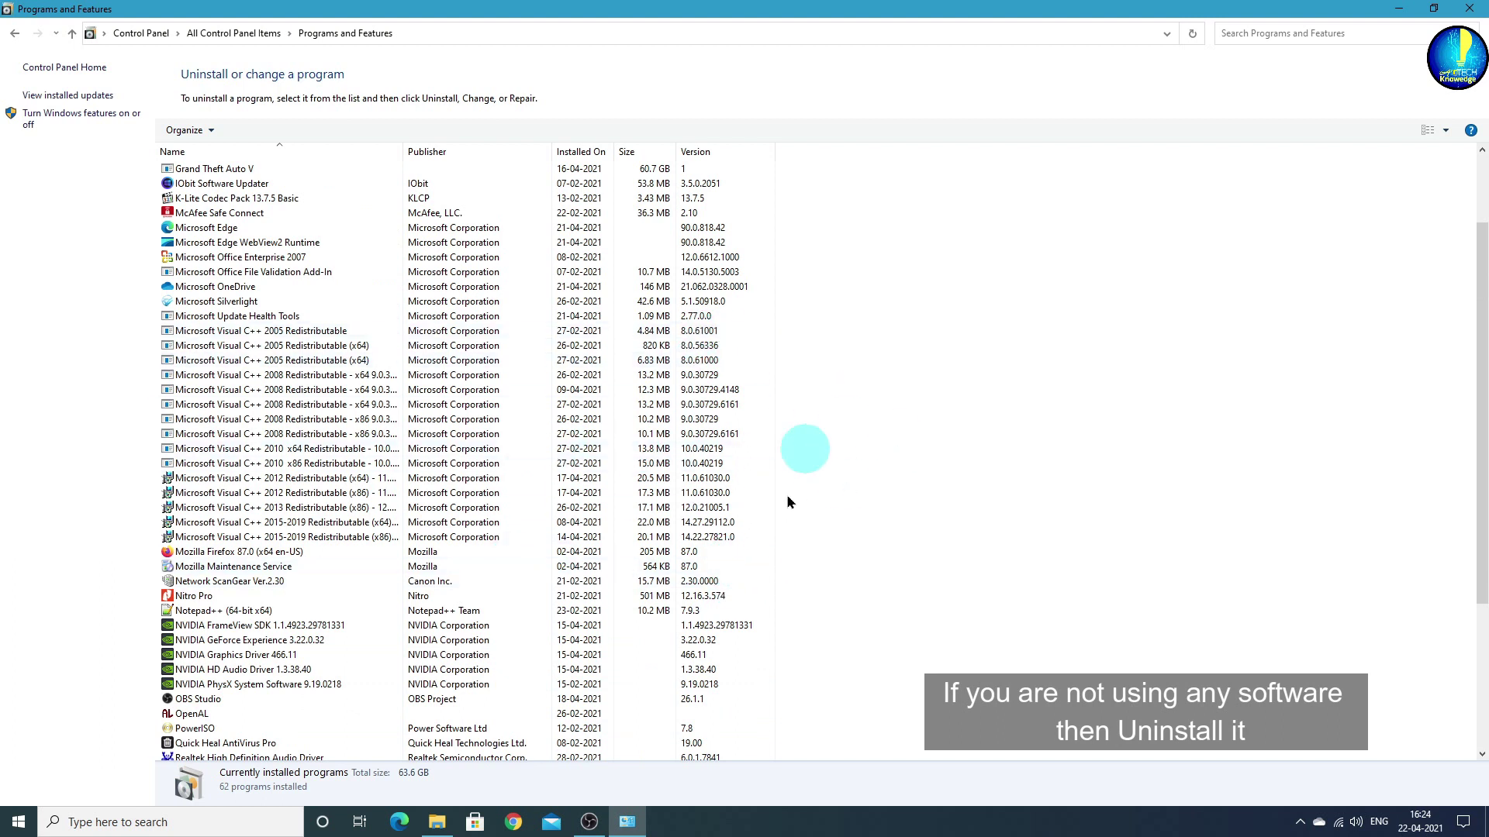
{"action": "scroll", "coordinate": [828, 593], "scroll_direction": "up", "scroll_amount": 3}
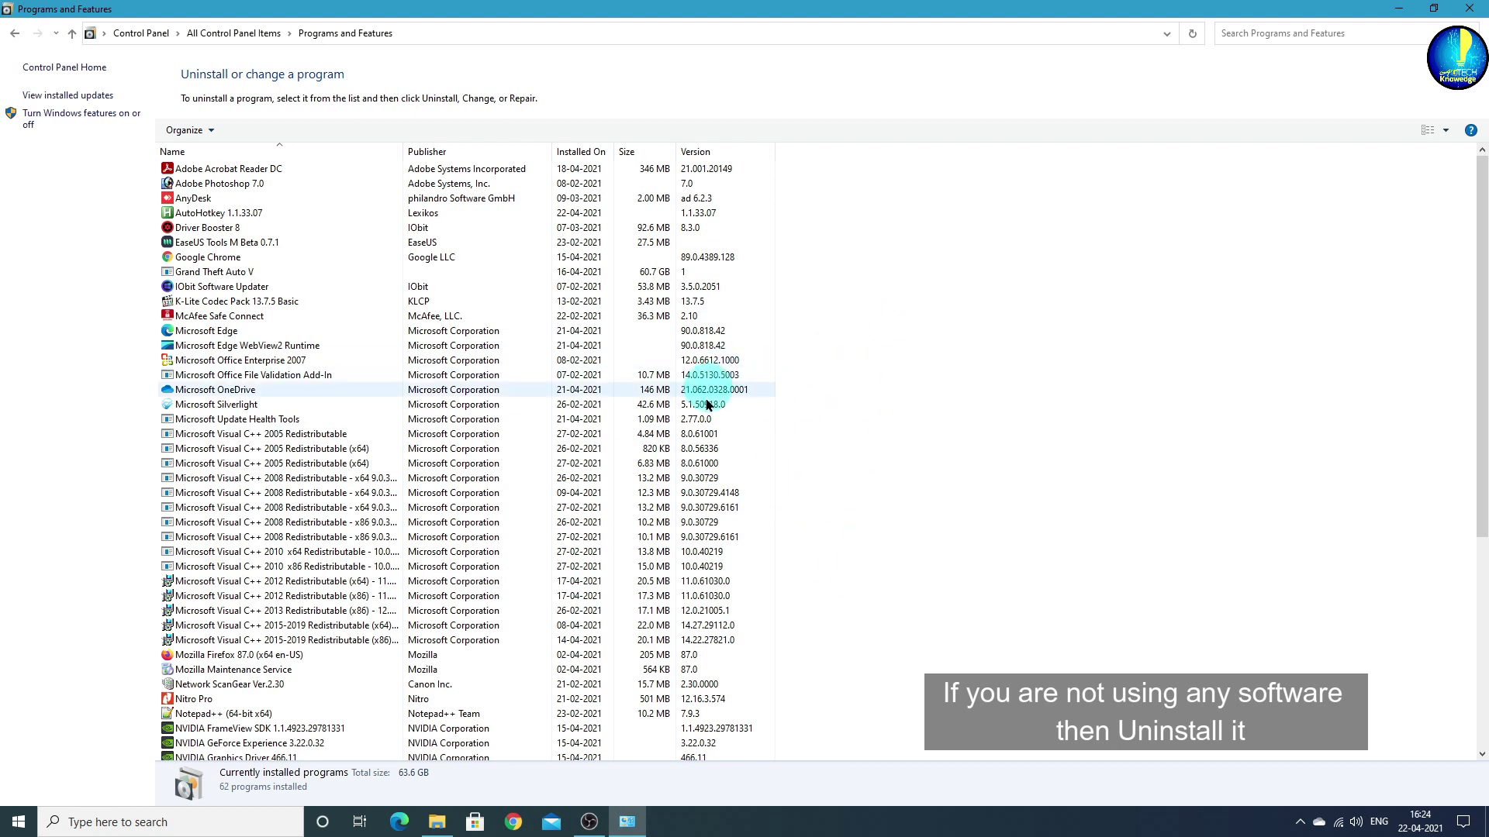
{"action": "scroll", "coordinate": [673, 455], "scroll_direction": "down", "scroll_amount": 2}
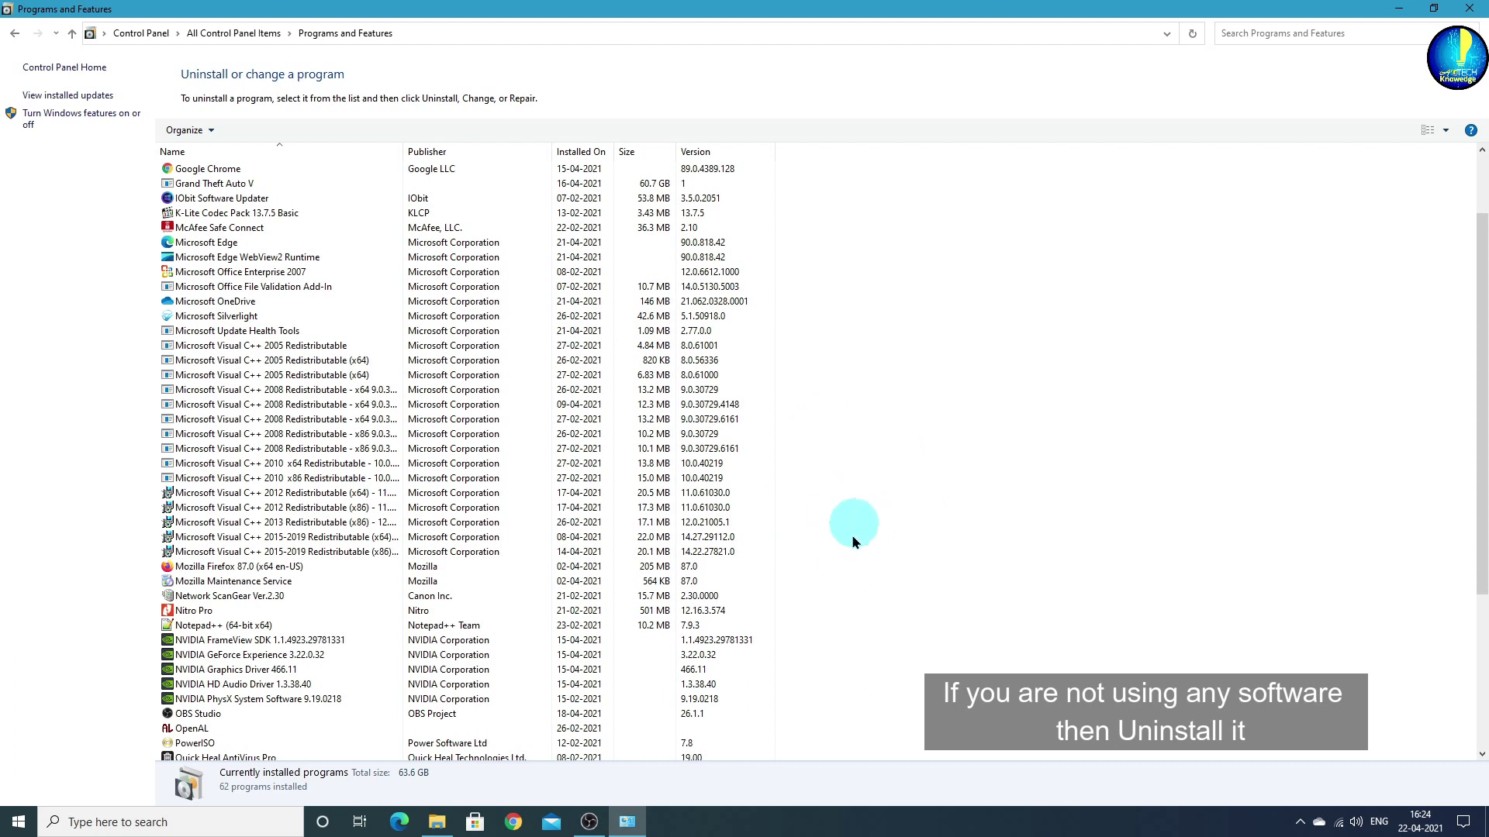
{"action": "right_click", "coordinate": [839, 427]}
{"action": "left_click", "coordinate": [882, 480]}
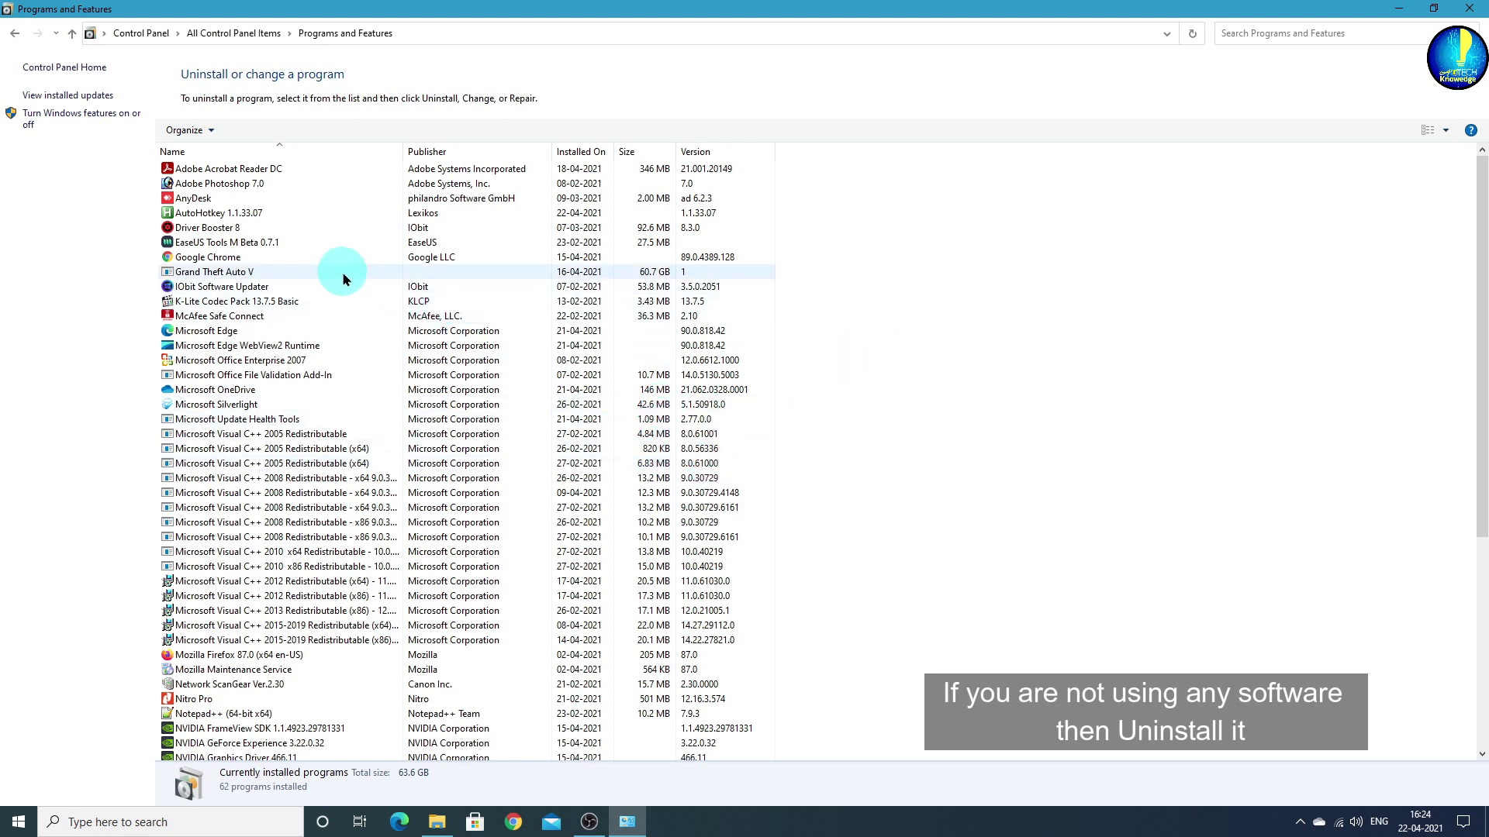
Step: Start the uninstallation of PowerISO from the installed programs list and close the Programs and Features window
{"action": "scroll", "coordinate": [338, 645], "scroll_direction": "down", "scroll_amount": 2}
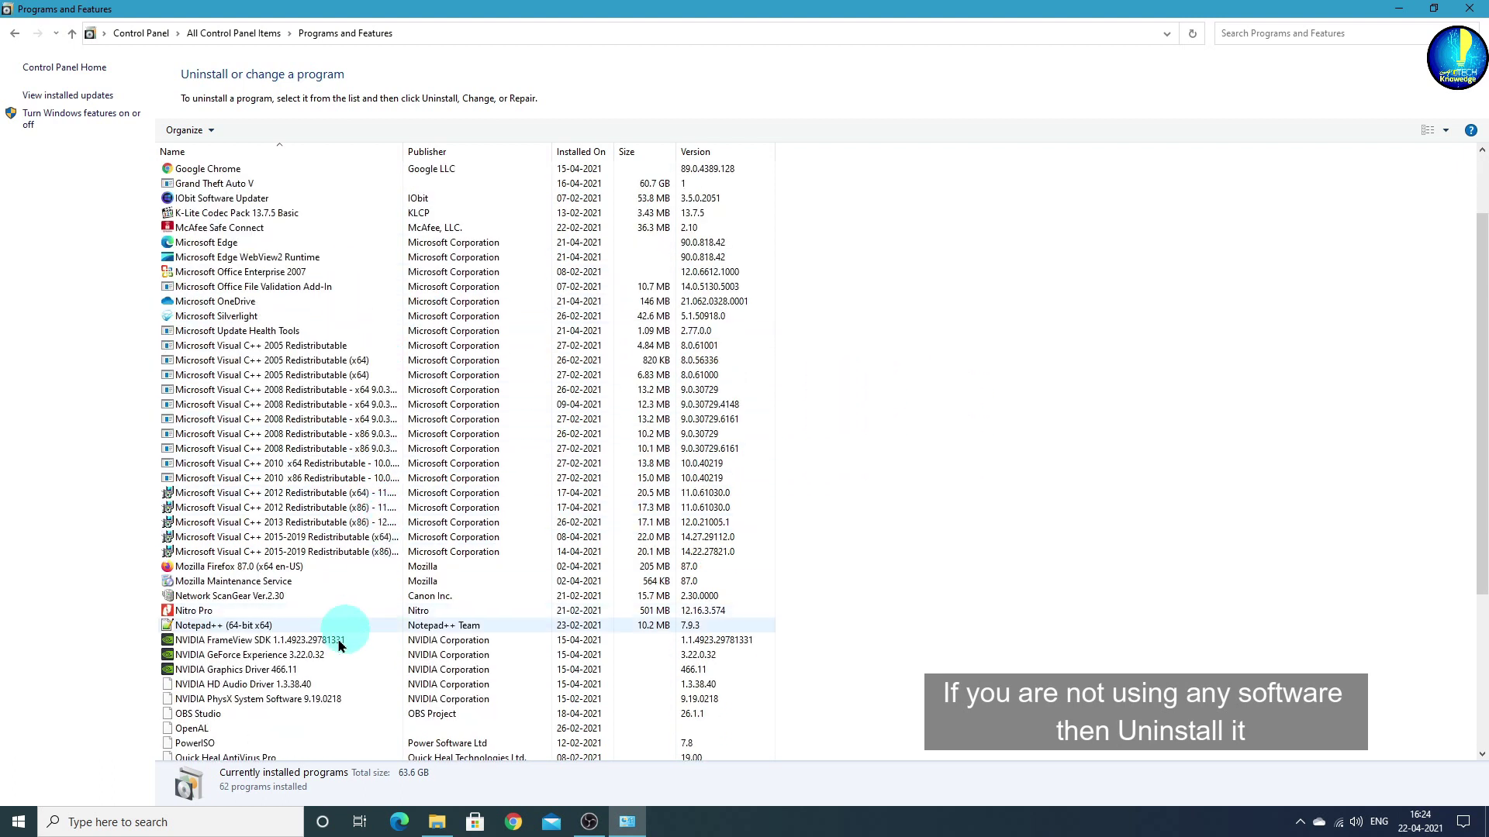
{"action": "left_click", "coordinate": [264, 742]}
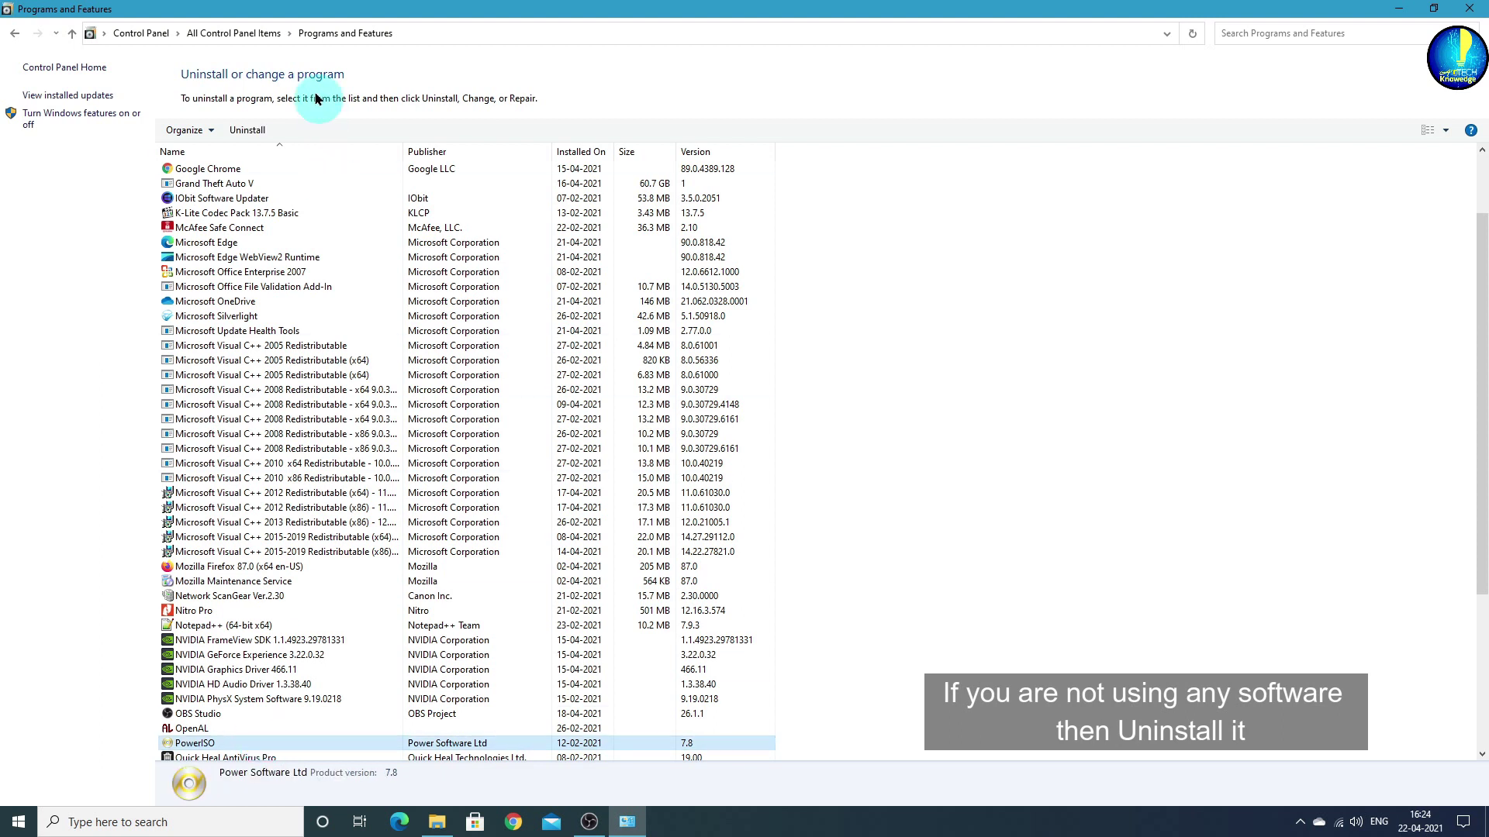
{"action": "left_click", "coordinate": [258, 129]}
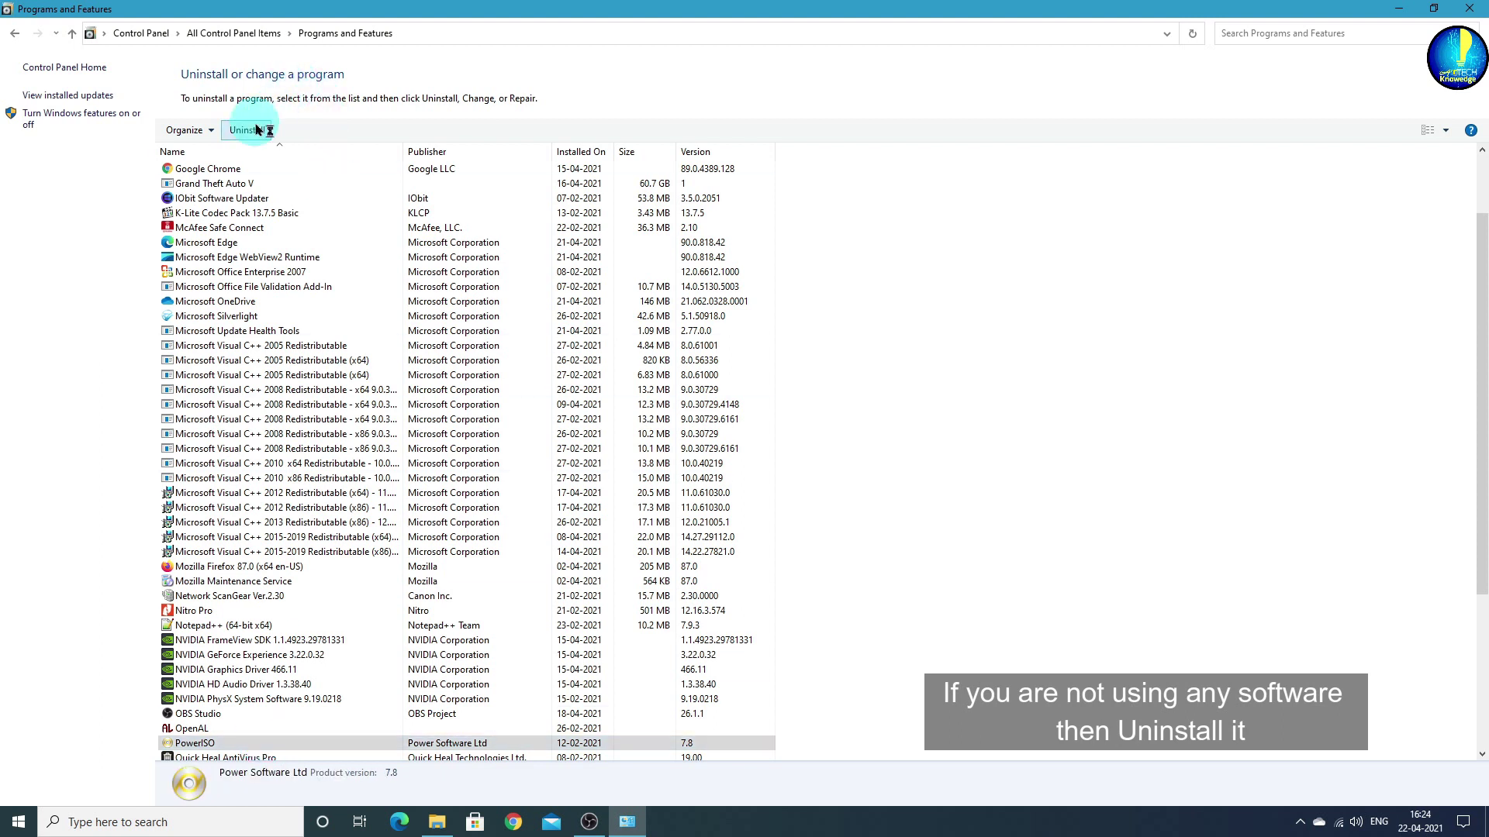
{"action": "left_click", "coordinate": [1471, 8]}
{"action": "right_click", "coordinate": [276, 263]}
{"action": "left_click", "coordinate": [326, 315]}
{"action": "right_click", "coordinate": [188, 332]}
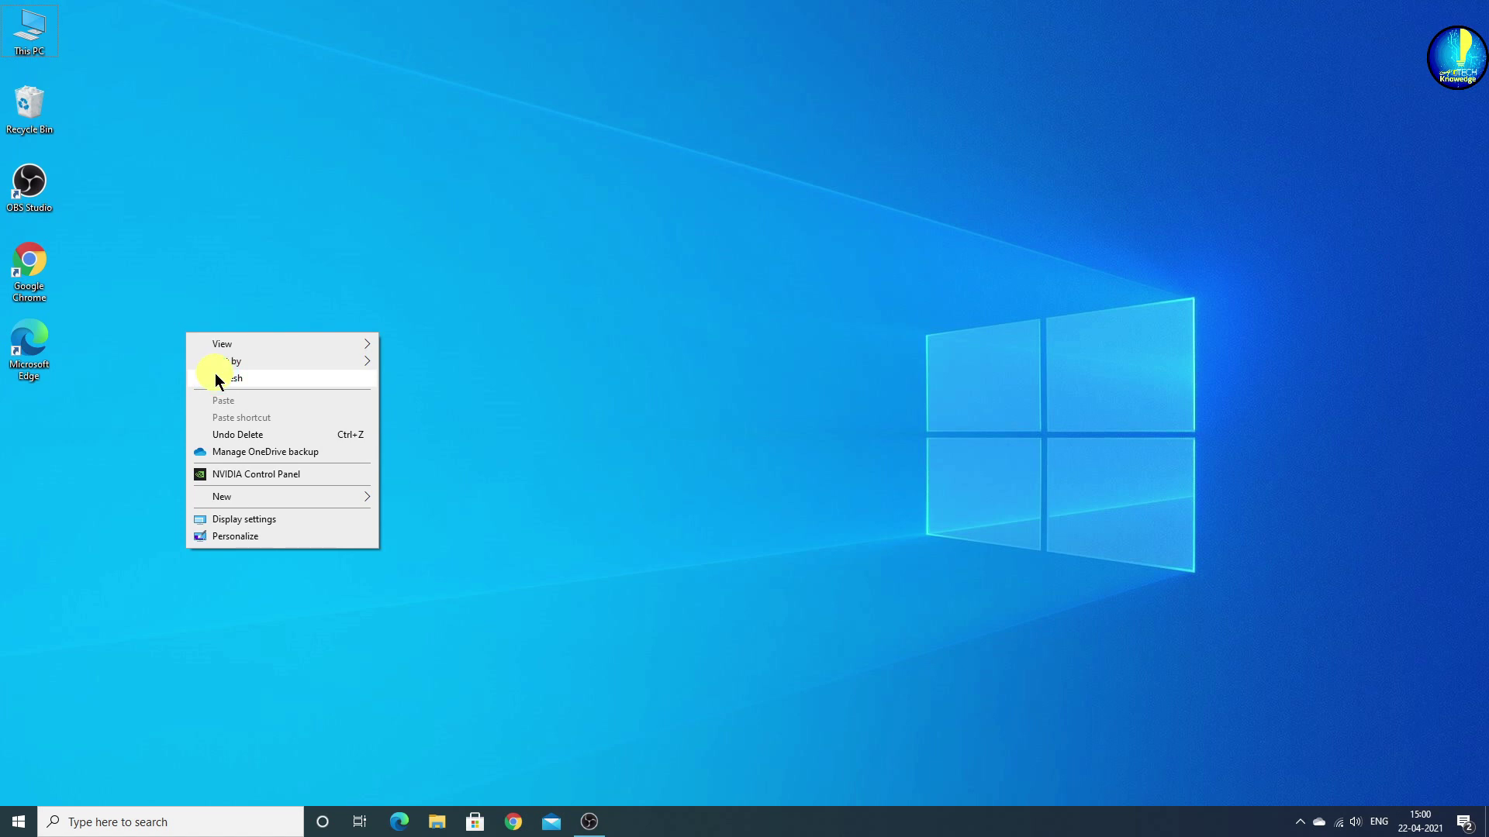
{"action": "left_click", "coordinate": [216, 373]}
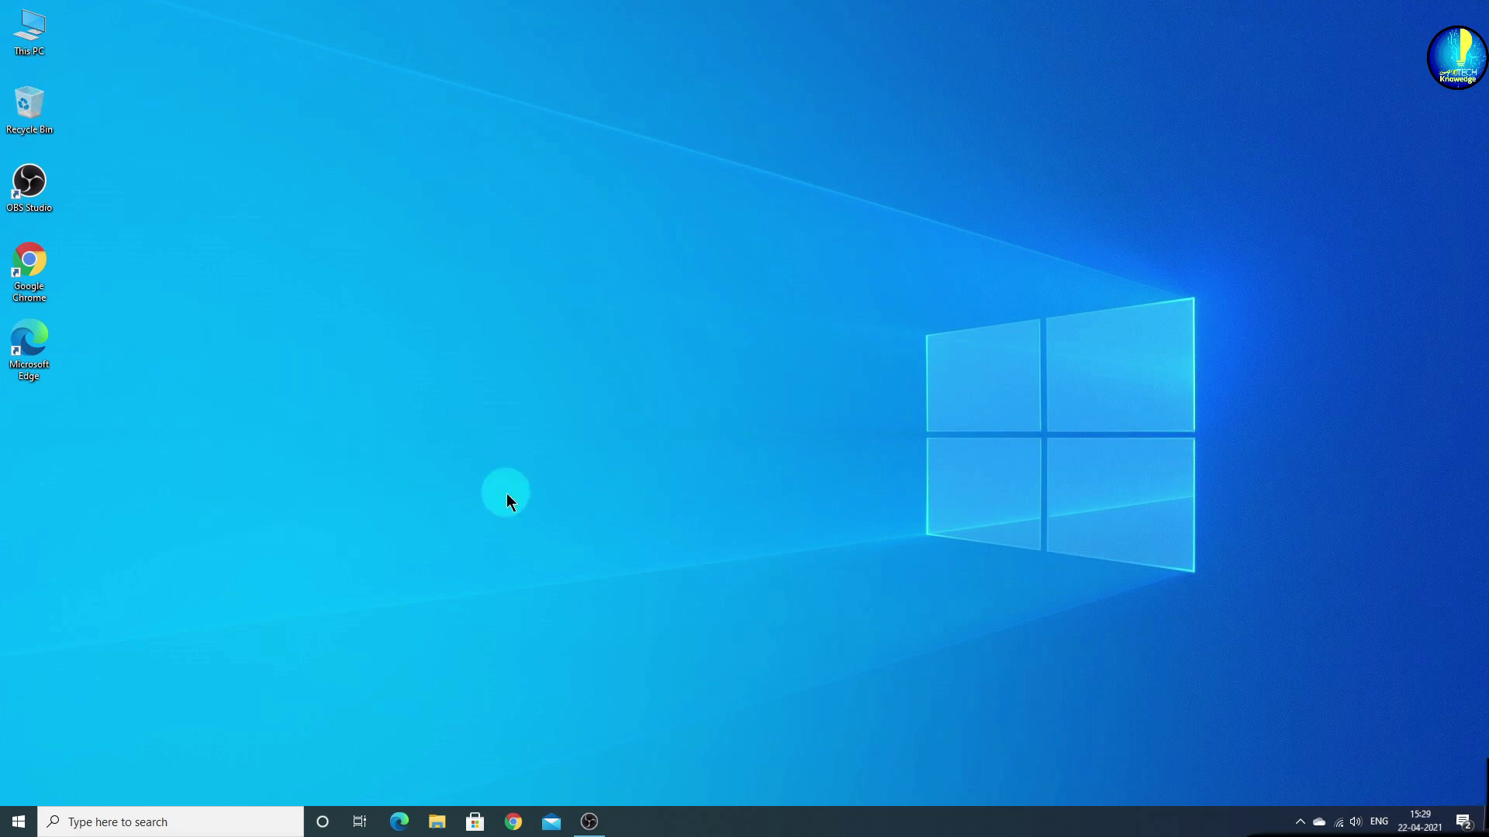